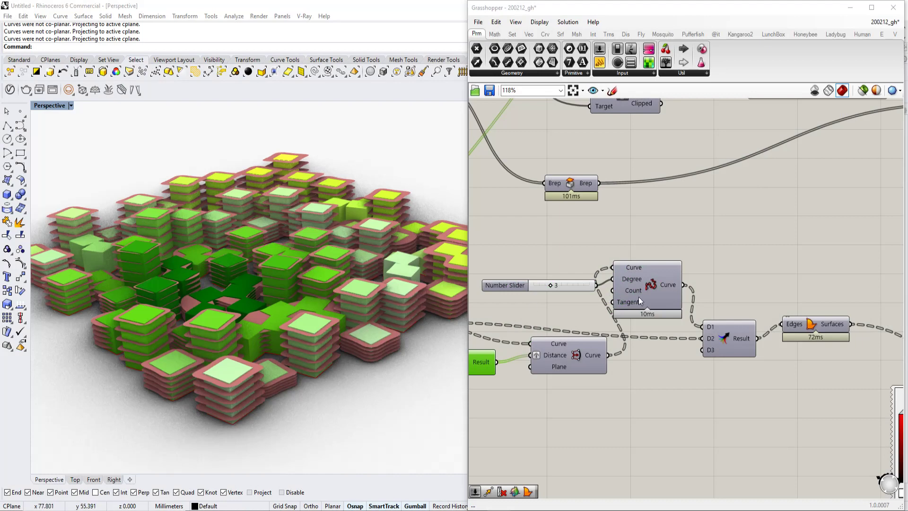
Review the definition backwards from the floor-slab components through the gradient preview to the initial rectangle and population components.
left_click(685, 280)
scroll(714, 276, "down", 2)
right_click(712, 277)
right_click_drag(723, 219, 637, 277)
right_click_drag(652, 237, 710, 297)
scroll(703, 300, "down", 2)
scroll(764, 283, "up", 3)
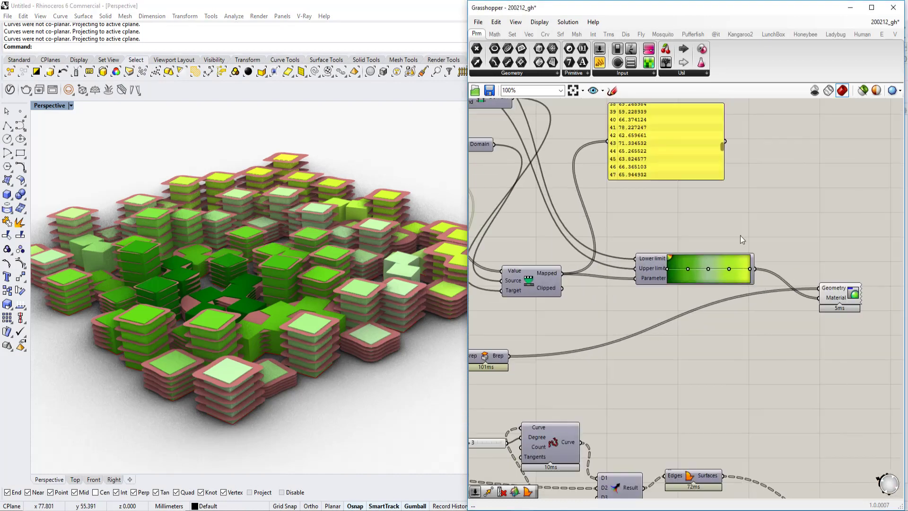
scroll(787, 284, "down", 2)
right_click_drag(783, 291, 901, 276)
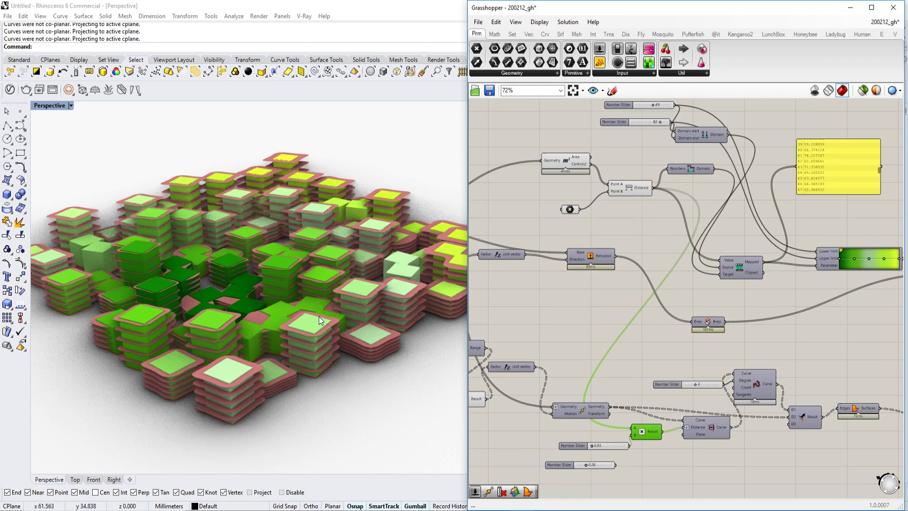
scroll(635, 335, "down", 2)
right_click_drag(610, 290, 899, 248)
scroll(615, 261, "up", 3)
right_click_drag(615, 261, 744, 247)
scroll(710, 242, "down", 3)
scroll(641, 252, "up", 3)
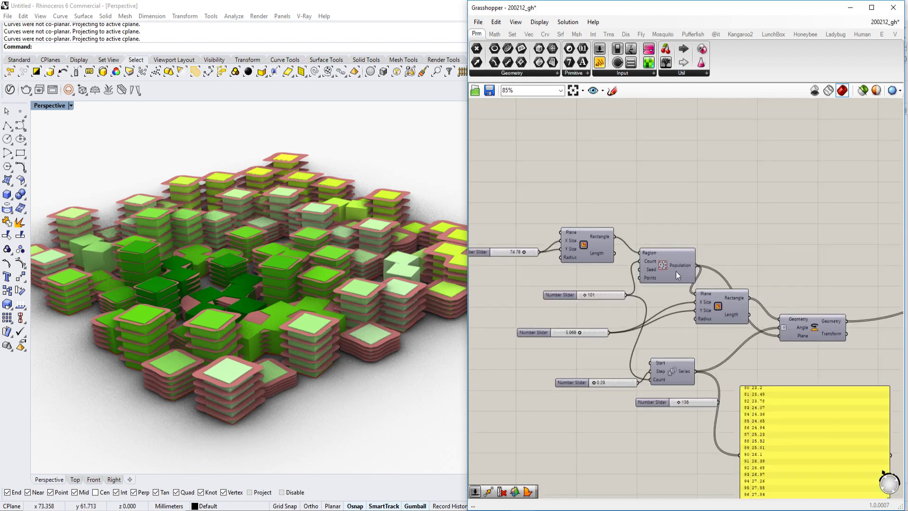
Review the definition forwards from the point population and rotated rectangles to the floor surfaces and their colour preview.
scroll(783, 243, "up", 2)
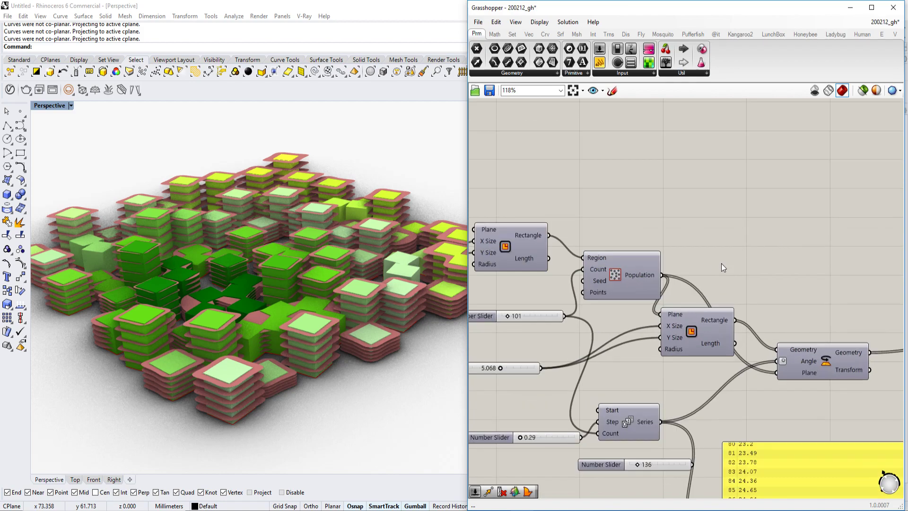
scroll(620, 271, "down", 5)
right_click_drag(765, 233, 538, 232)
right_click_drag(824, 258, 675, 223)
right_click_drag(850, 296, 704, 271)
scroll(704, 271, "up", 3)
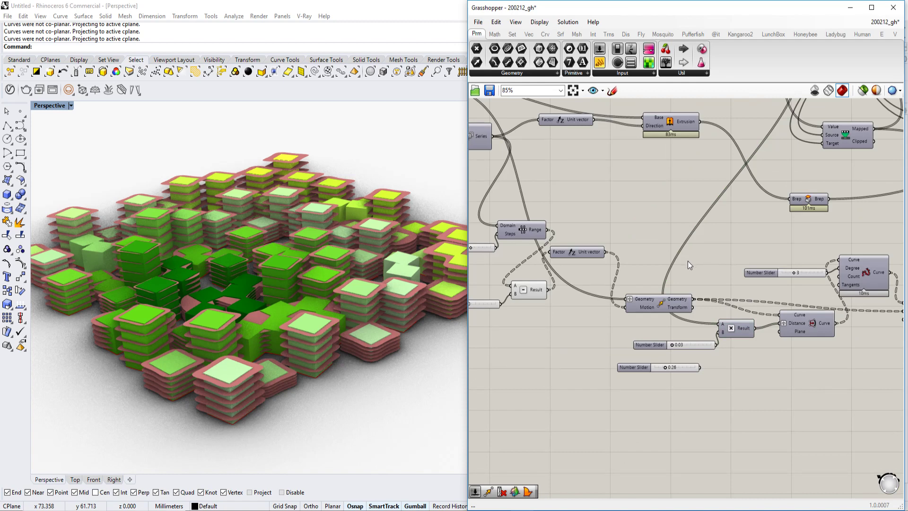
scroll(693, 243, "down", 2)
right_click_drag(822, 272, 726, 223)
scroll(726, 223, "up", 3)
right_click_drag(671, 277, 531, 271)
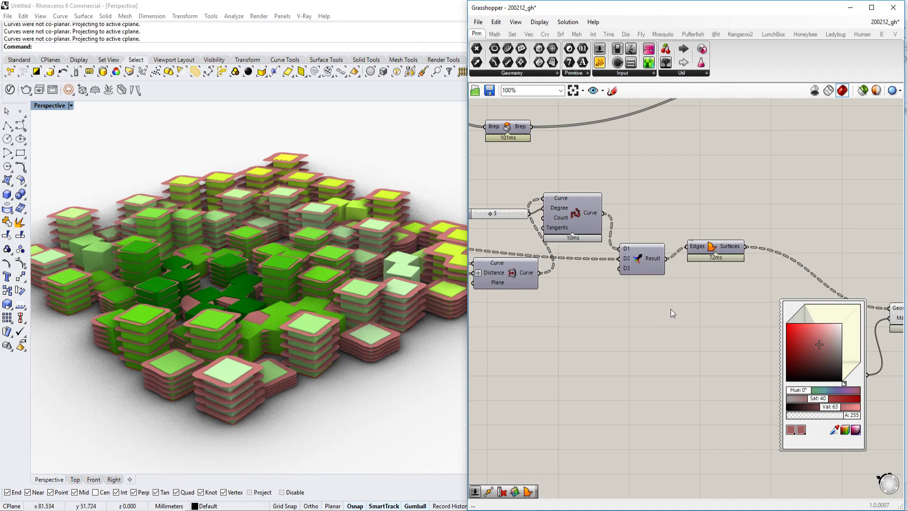
Delete the whole component group that generates and colours the floor slabs, from the Range component to its material preview.
scroll(680, 306, "down", 5)
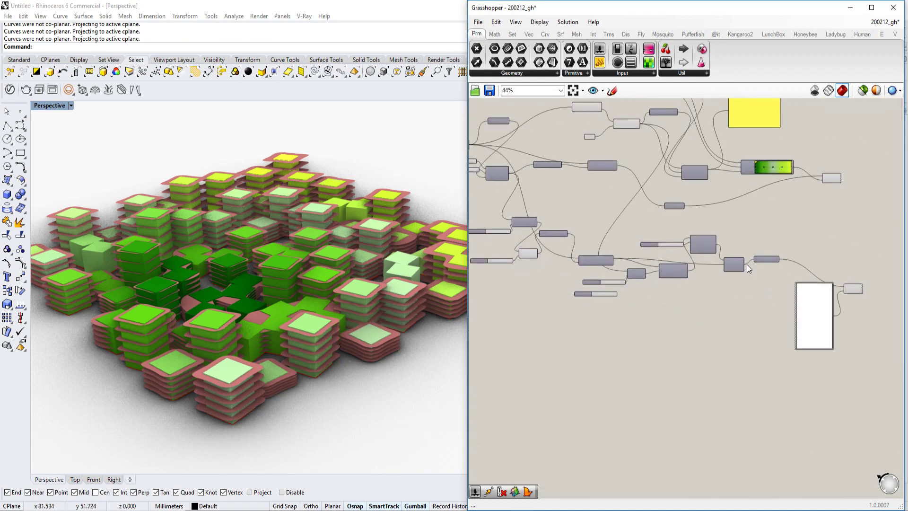
left_click_drag(888, 369, 491, 209)
key("Delete")
Examine the extruded blocks and the Series component that supplies their heights, including its input sliders and output list.
right_click_drag(533, 214, 663, 306)
scroll(623, 236, "up", 3)
scroll(668, 265, "up", 3)
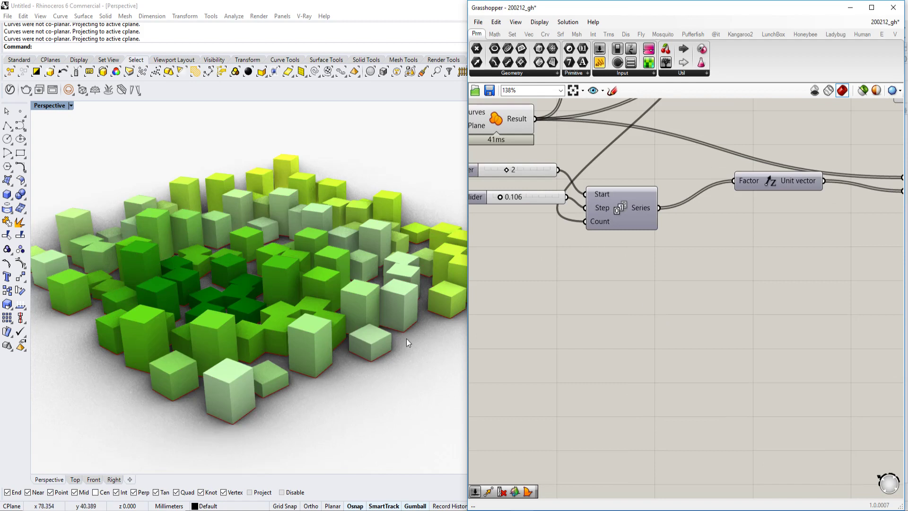
scroll(353, 338, "up", 3)
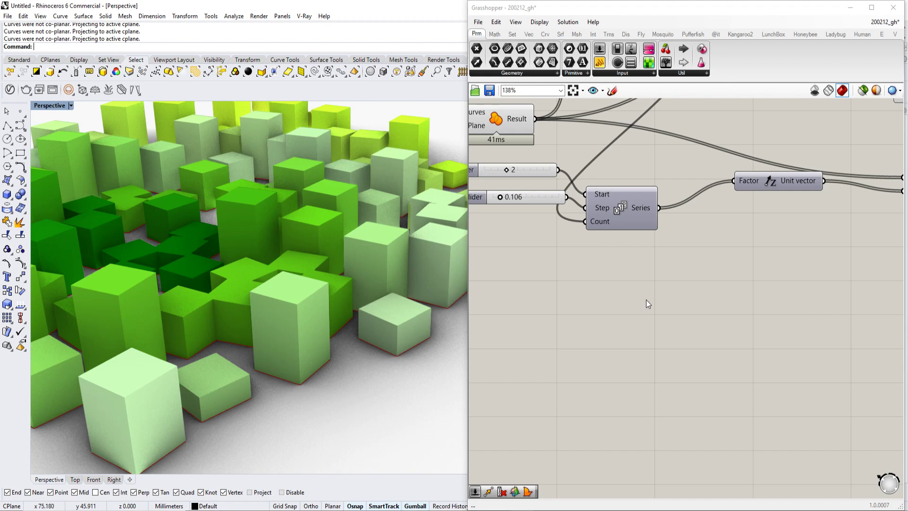
scroll(655, 302, "down", 2)
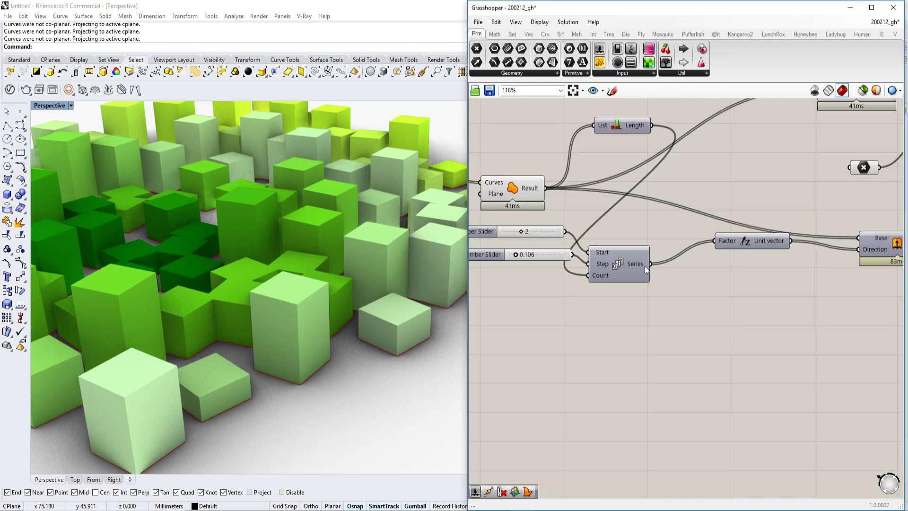
mouse_move(644, 265)
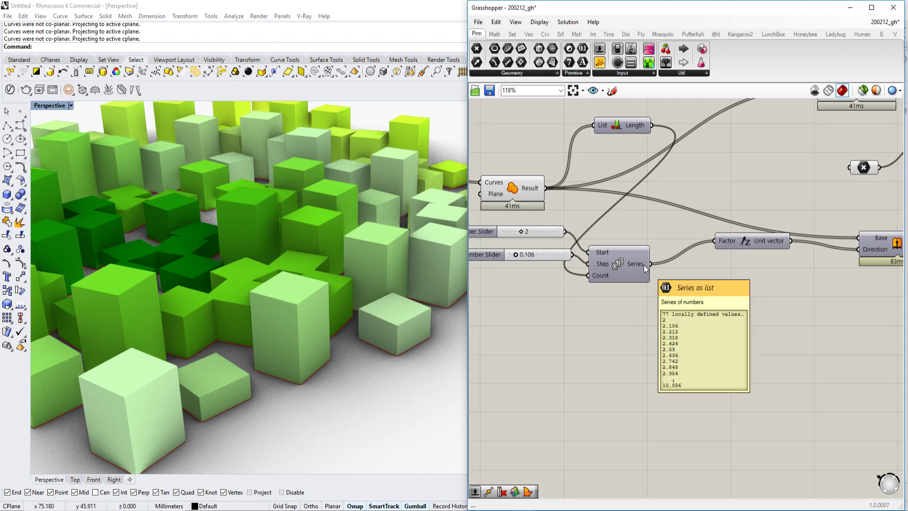
right_click_drag(538, 235, 632, 234)
scroll(631, 234, "up", 2)
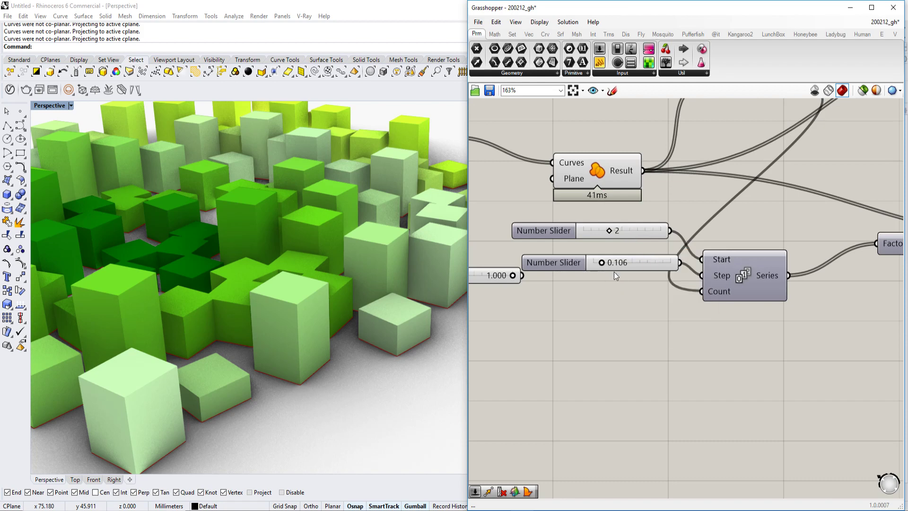
right_click_drag(716, 293, 645, 294)
scroll(646, 294, "down", 2)
scroll(704, 279, "up", 2)
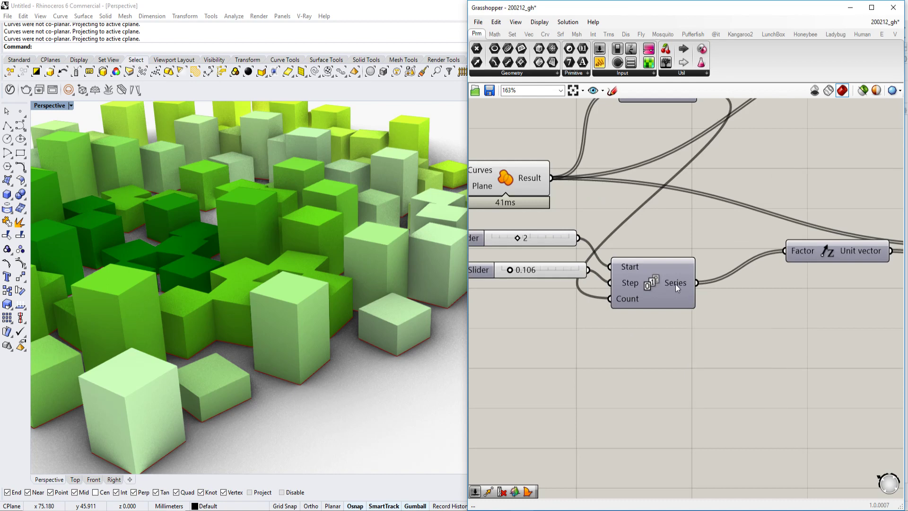
scroll(675, 284, "down", 3)
Add a Move component and a Unit Z vector component in the empty area below the extrusion components.
right_click_drag(657, 362, 580, 325)
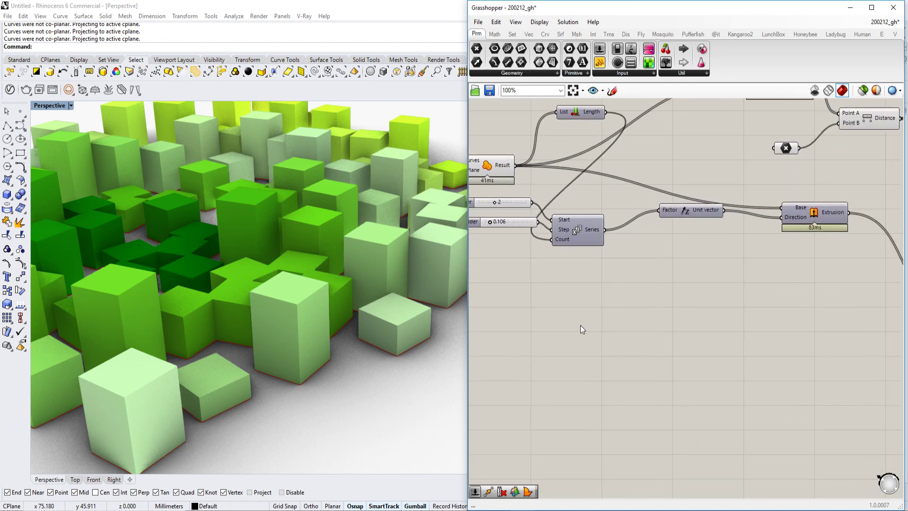
double_click(624, 348)
type("move")
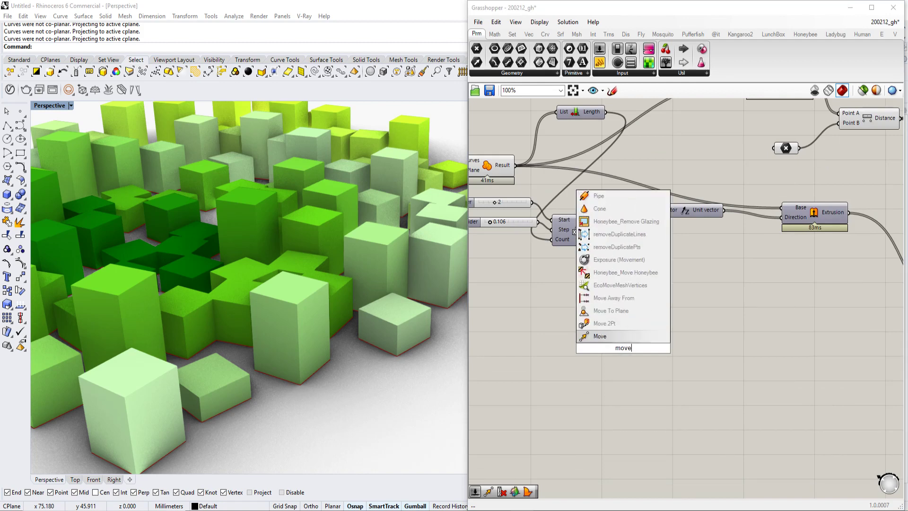
key("Return")
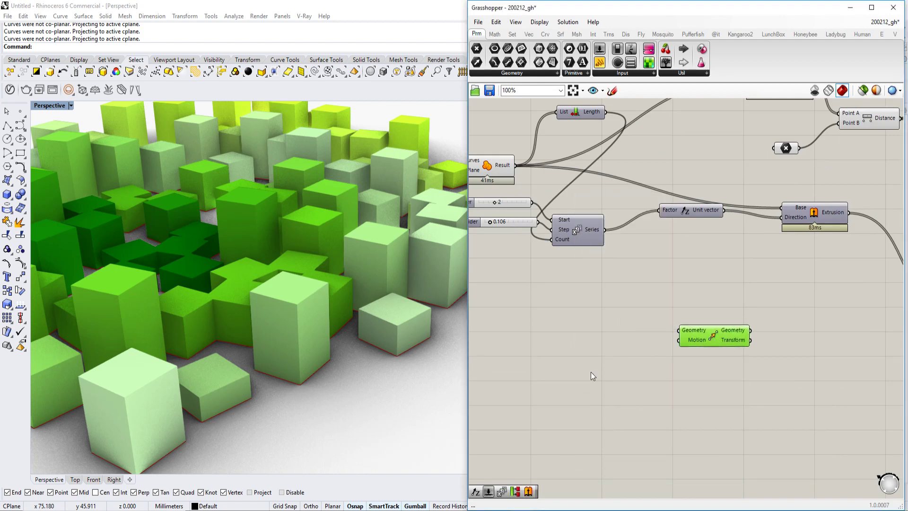
scroll(580, 353, "up", 2)
double_click(585, 353)
type("t")
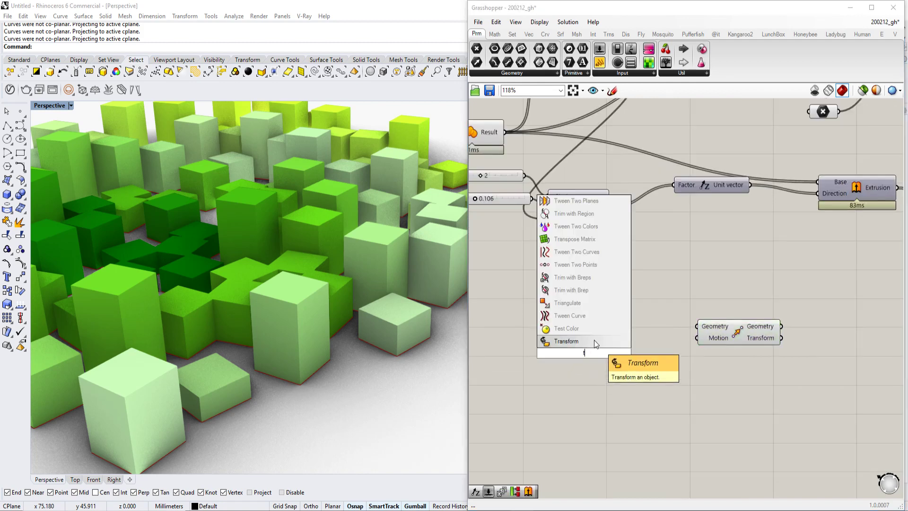
type("unit z")
key("Return")
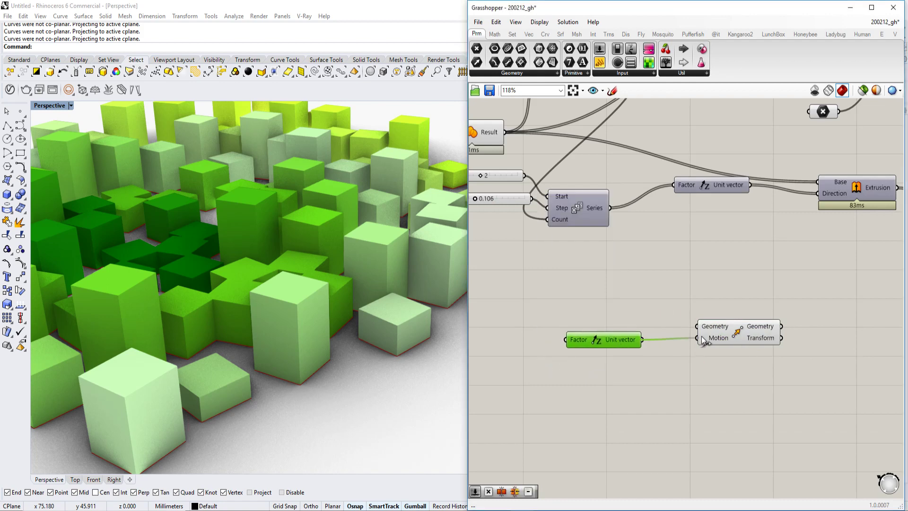
Connect the Unit Z vector to Move's Motion and the region union Result to its Geometry, and inspect the moved outlines.
left_click(750, 331)
left_click_drag(697, 326, 558, 185)
scroll(695, 326, "down", 3)
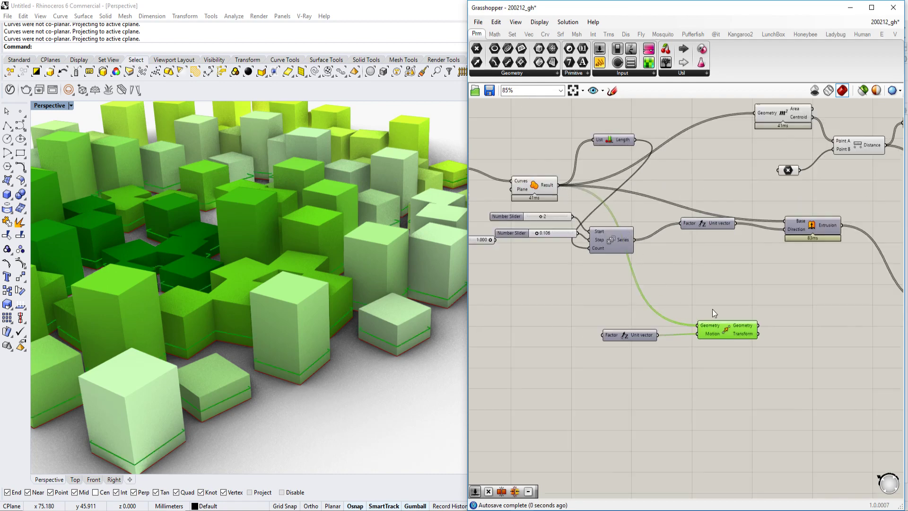
scroll(721, 314, "up", 3)
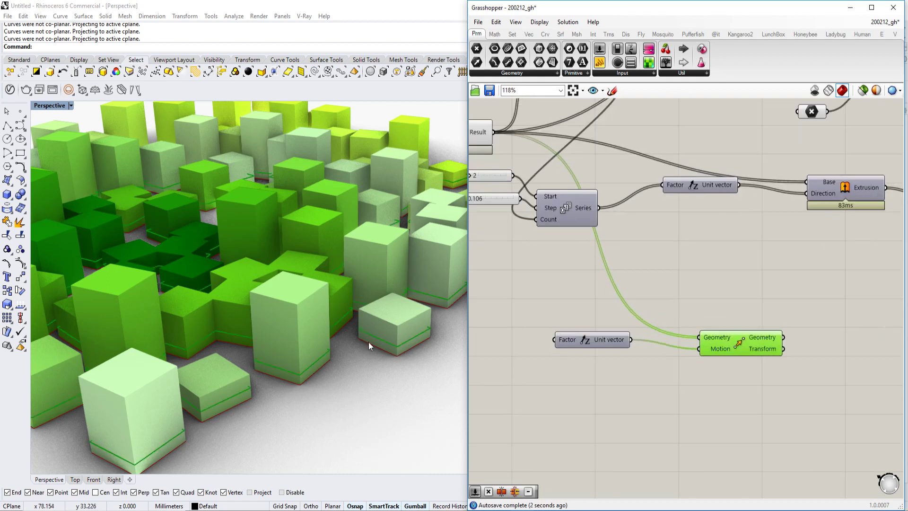
right_click_drag(339, 345, 392, 267)
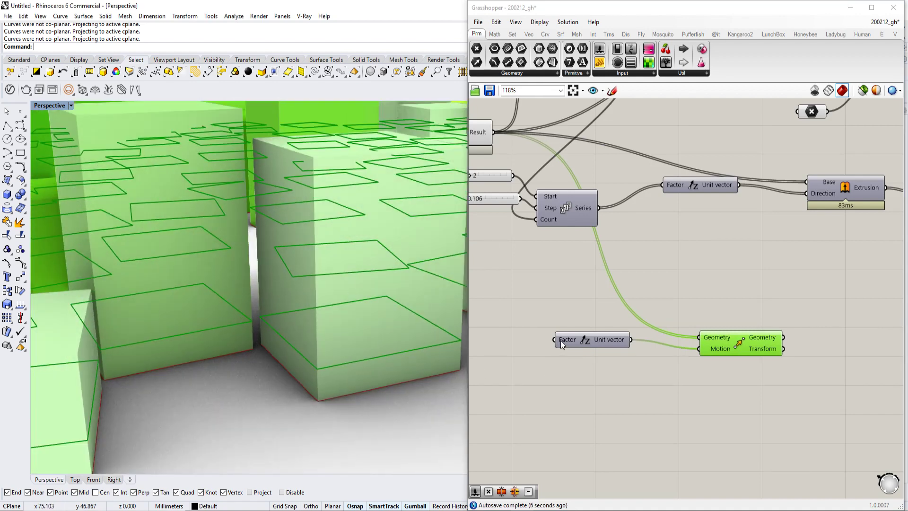
scroll(252, 354, "down", 5)
right_click_drag(254, 355, 309, 331, "shift")
scroll(288, 313, "down", 5)
scroll(308, 332, "up", 5)
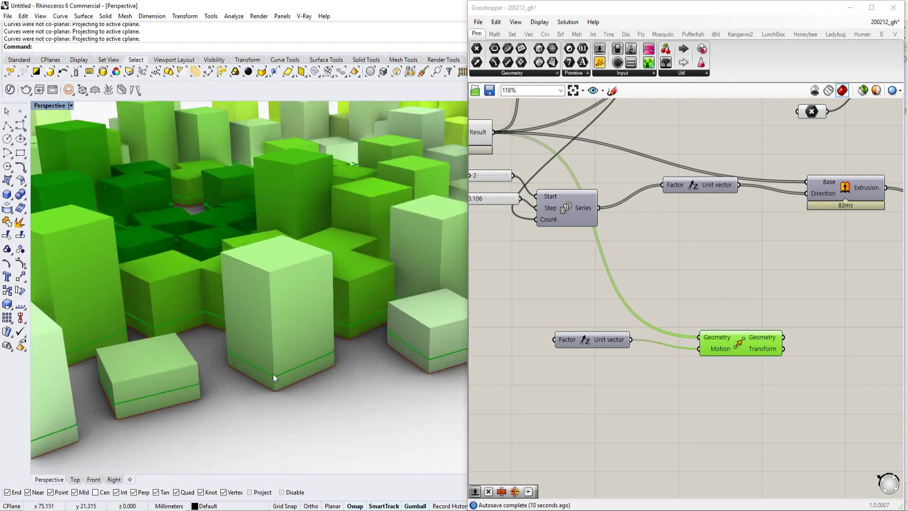
Make room around the Move component and add a Range component above the new Unit Z component.
left_click_drag(752, 345, 799, 332)
double_click(564, 308)
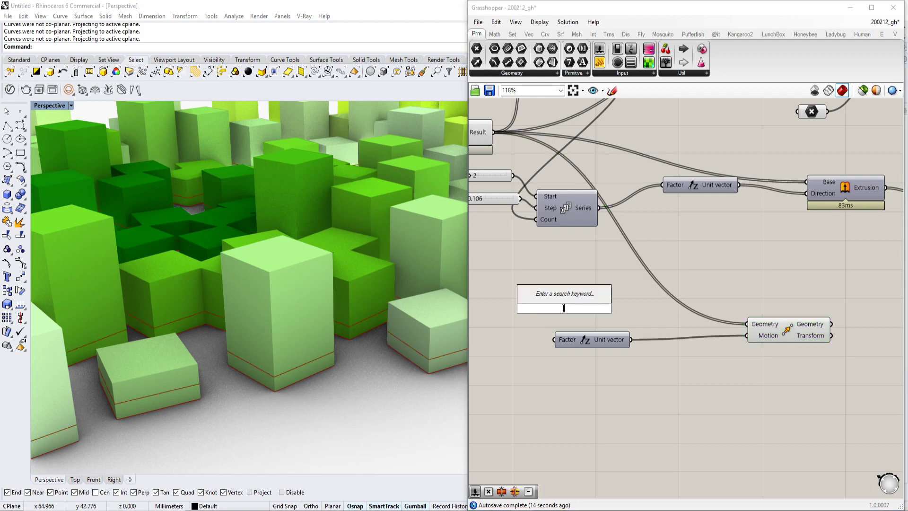
type("range")
left_click(555, 296)
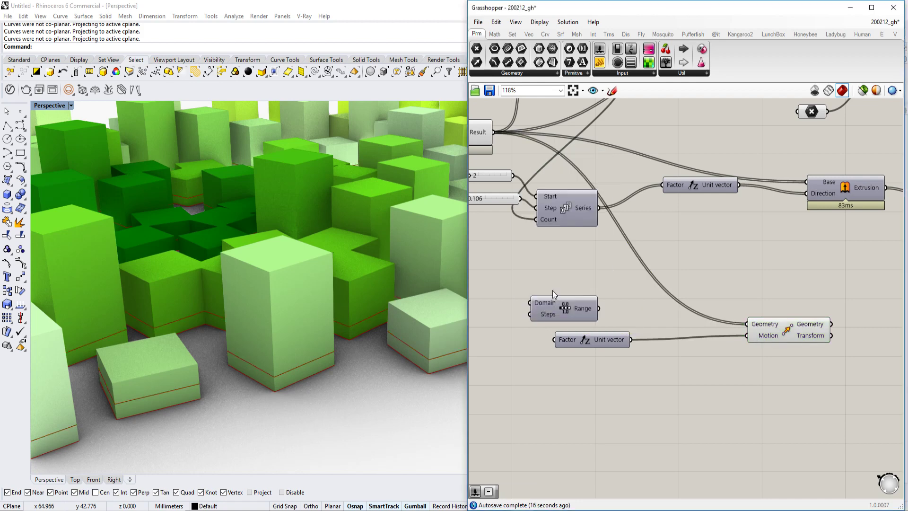
left_click_drag(565, 310, 615, 286)
scroll(594, 286, "up", 5)
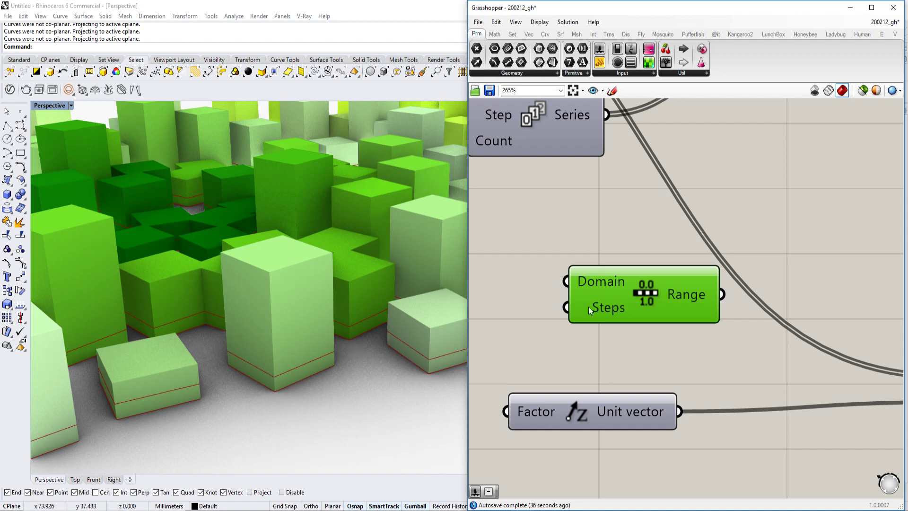
Connect the Series output to the Range component's Domain input and compare the resulting domains with the series values.
scroll(661, 313, "down", 4)
scroll(708, 311, "up", 3)
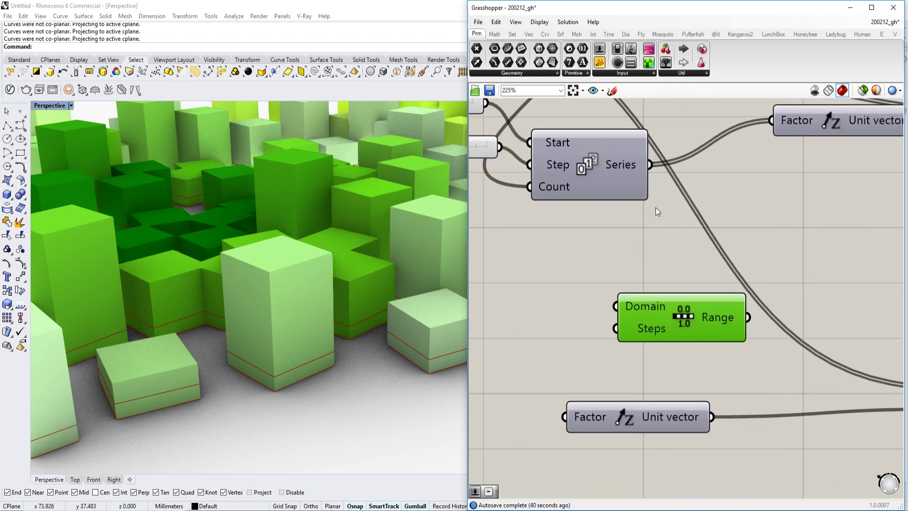
left_click_drag(649, 172, 634, 304)
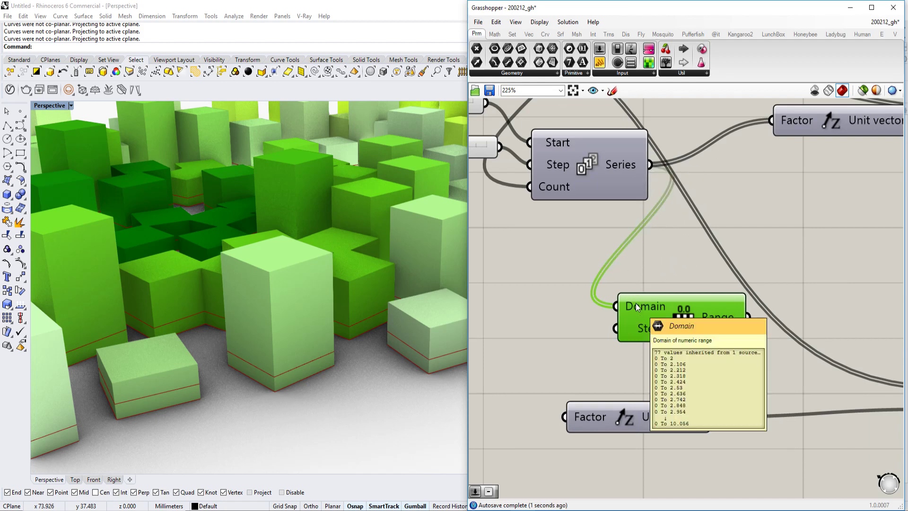
mouse_move(634, 169)
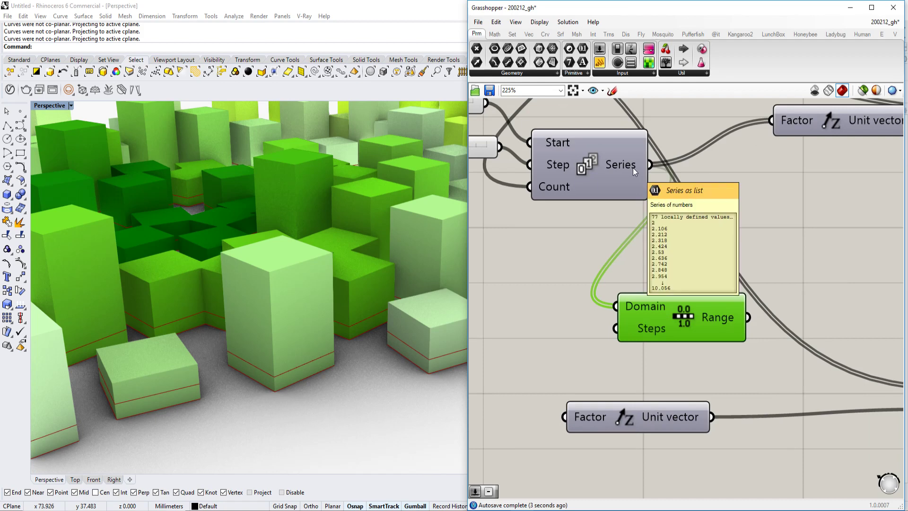
Create a number slider with the value 11 and connect it to the Range component's Steps input.
right_click_drag(643, 334, 767, 296)
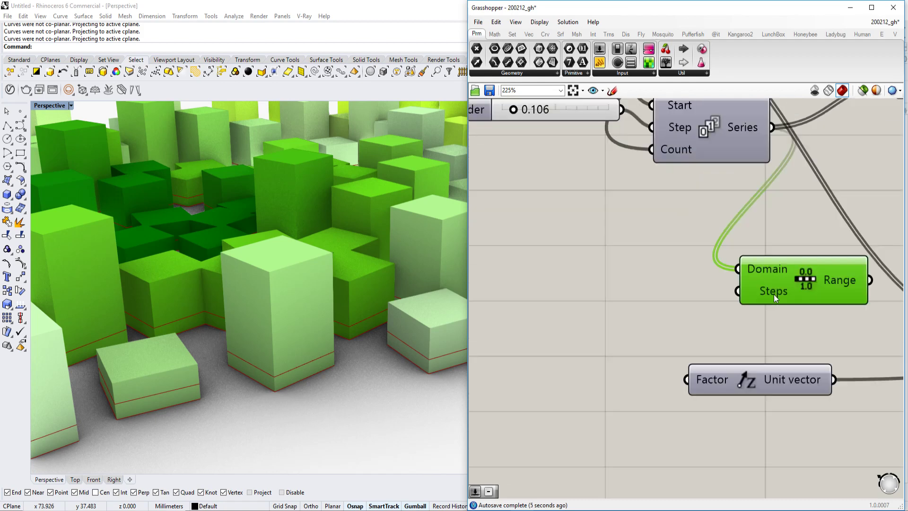
left_click(582, 345)
double_click(582, 350)
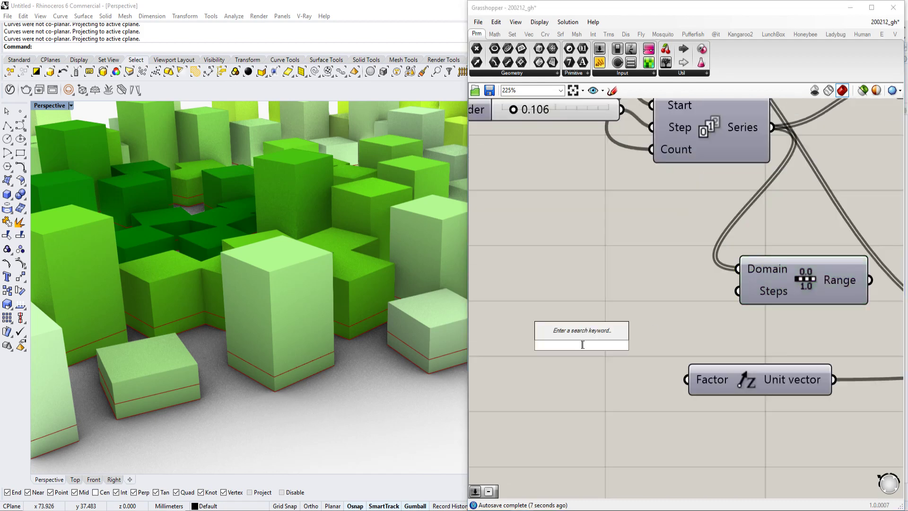
type("100")
key("BackSpace")
key("BackSpace")
key("BackSpace")
type("11")
key("Return")
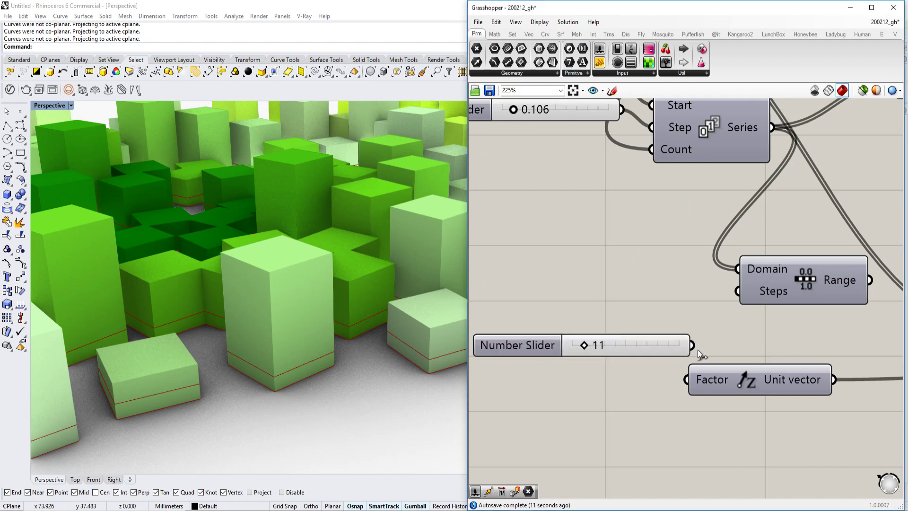
left_click_drag(696, 350, 734, 301)
Place the new Unit Z component closer to Move and connect the Range output to its Factor input.
right_click_drag(779, 304, 549, 295)
scroll(549, 295, "down", 3)
right_click_drag(659, 327, 669, 298)
left_click_drag(557, 320, 658, 315)
left_click_drag(617, 251, 606, 307)
right_click_drag(572, 332, 651, 323)
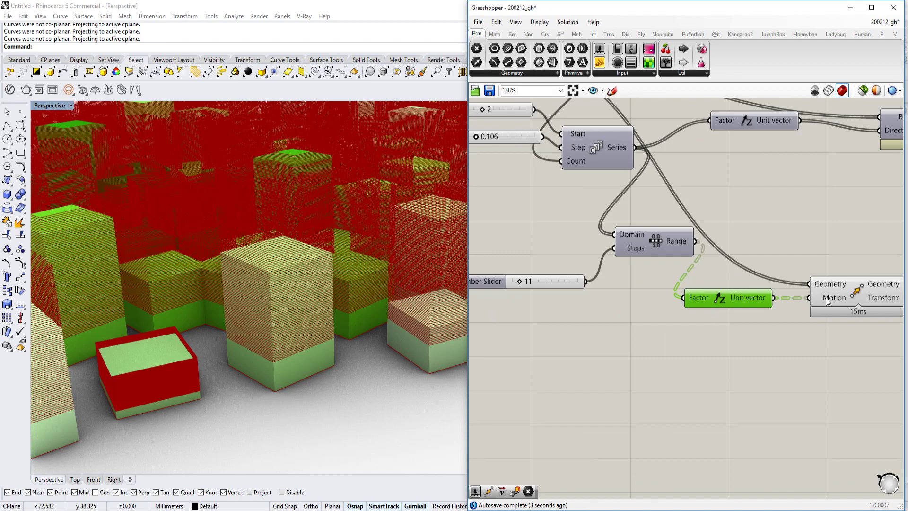
Inspect the stacked outlines in the model and compare the data structures of Move's Geometry input and the Range output.
mouse_move(829, 289)
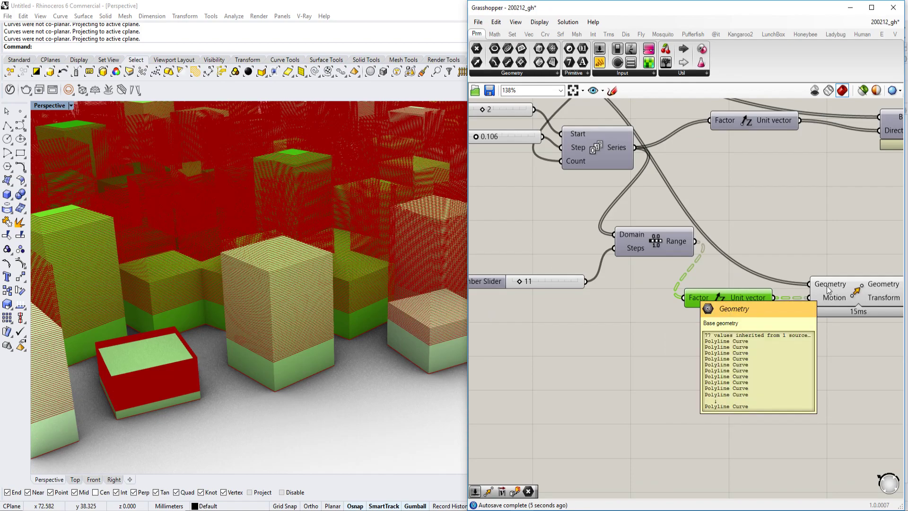
scroll(216, 252, "down", 8)
right_click_drag(216, 246, 234, 283)
scroll(235, 254, "up", 8)
scroll(235, 283, "down", 2)
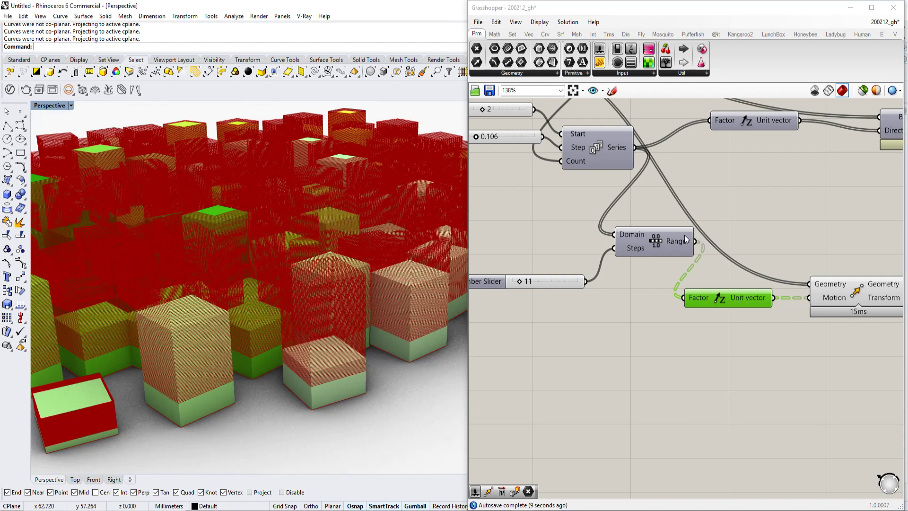
mouse_move(637, 235)
mouse_move(681, 243)
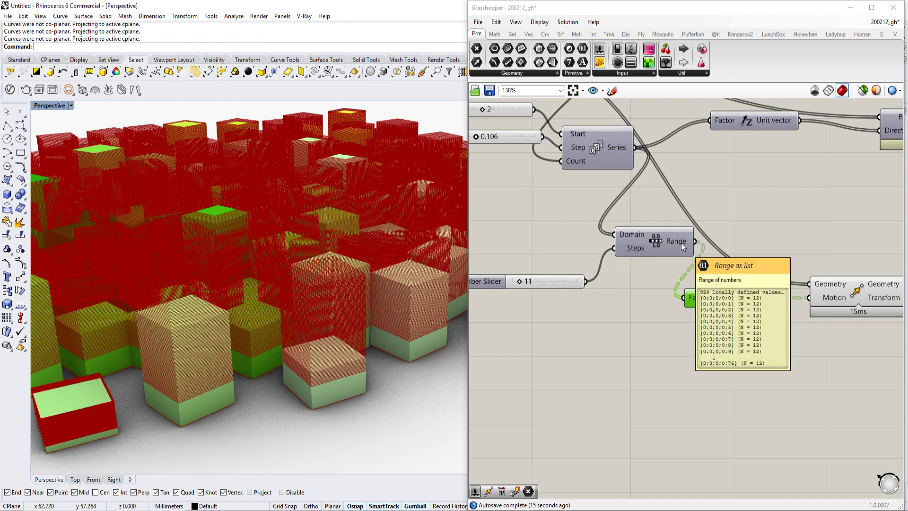
Add a Panel below the Move component and connect the Range output to it.
right_click_drag(608, 272, 657, 266)
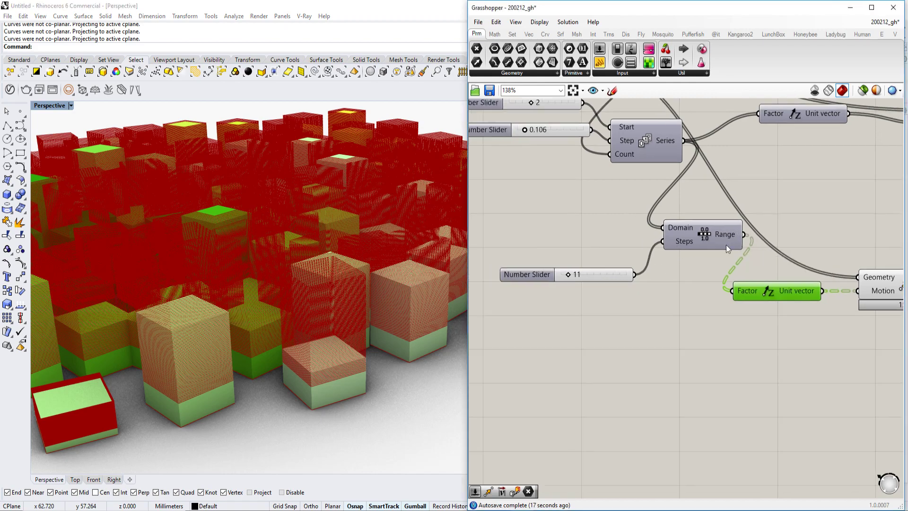
right_click_drag(332, 288, 392, 313)
scroll(292, 351, "up", 4)
right_click_drag(787, 283, 722, 294)
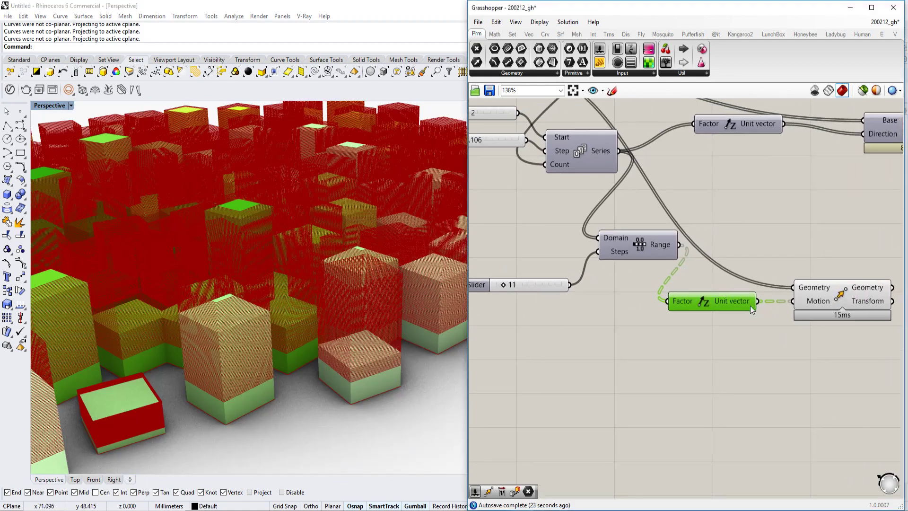
mouse_move(743, 304)
right_click_drag(705, 392, 657, 386)
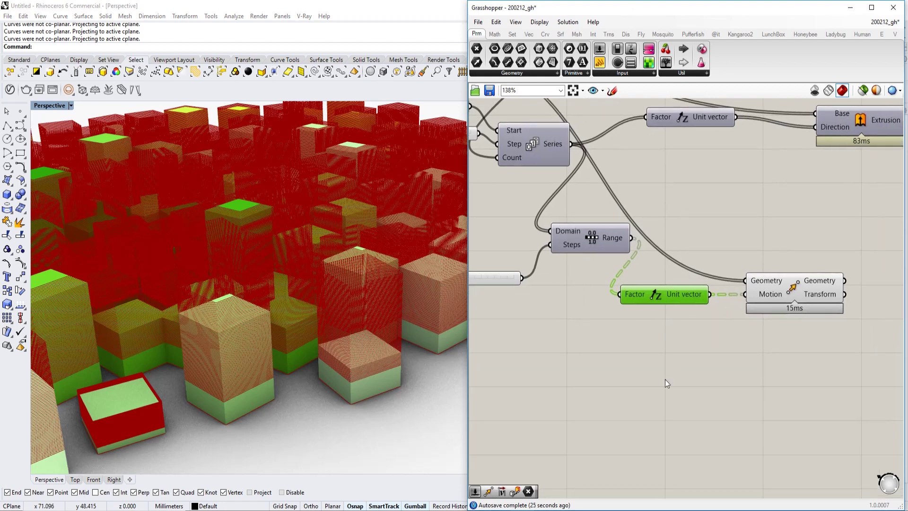
double_click(657, 385)
type("//")
key("Return")
left_click_drag(665, 388, 767, 366)
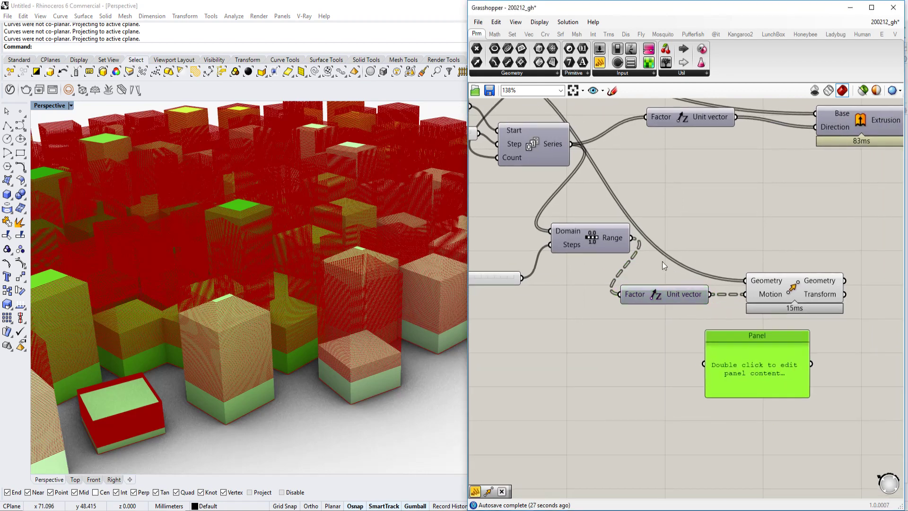
left_click_drag(638, 248, 857, 442)
Enlarge the panel and read through the Range values of the successive branches.
scroll(783, 319, "up", 2)
scroll(747, 350, "down", 1)
scroll(804, 388, "down", 2)
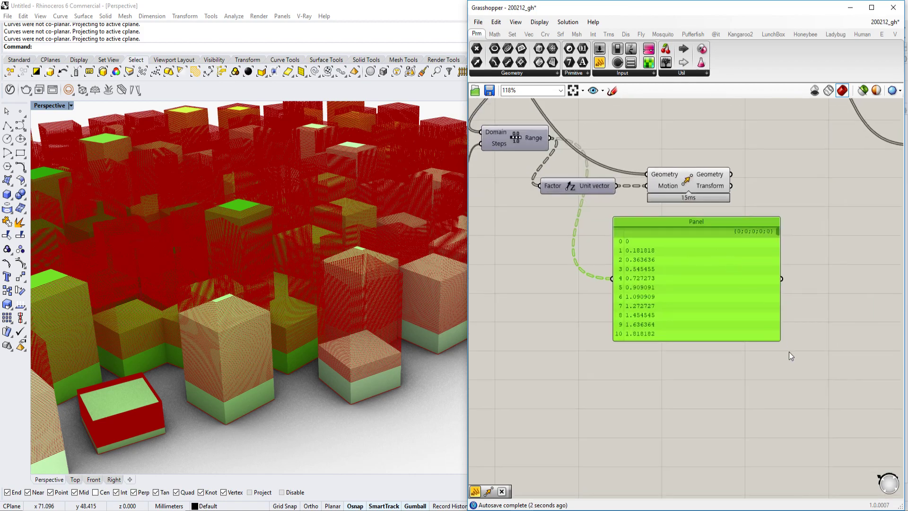
left_click_drag(779, 340, 860, 406)
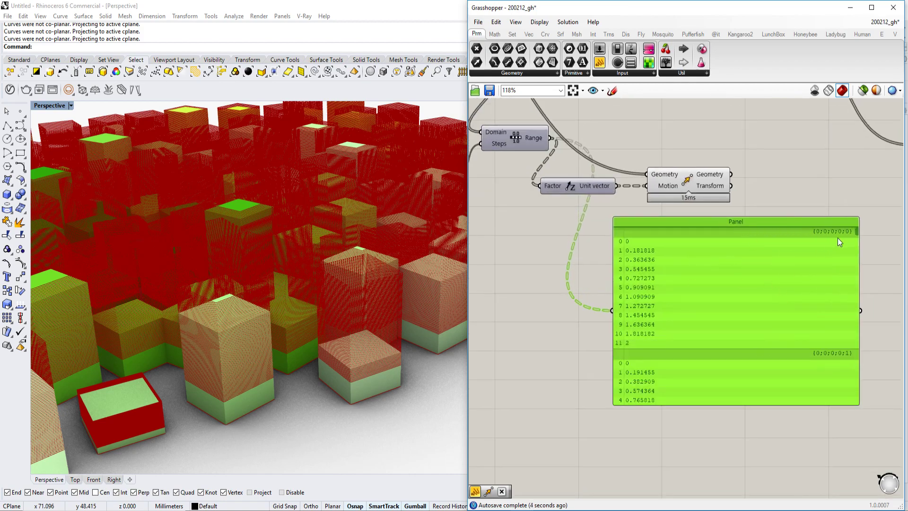
scroll(799, 350, "down", 2)
scroll(804, 350, "up", 3)
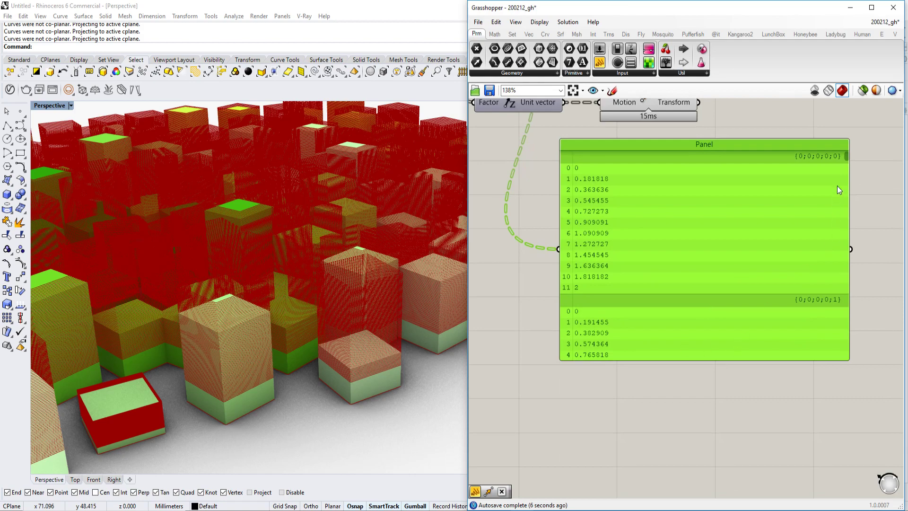
left_click_drag(846, 156, 847, 162)
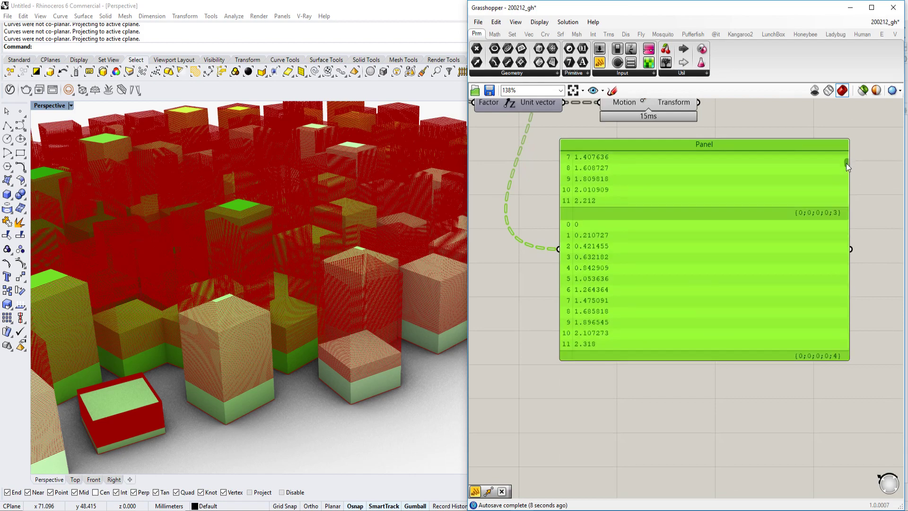
left_click_drag(846, 163, 846, 166)
scroll(615, 146, "down", 3)
Connect the Series output to the panel to compare its values, and reconnect the Range output to the panel.
right_click_drag(575, 142, 691, 250)
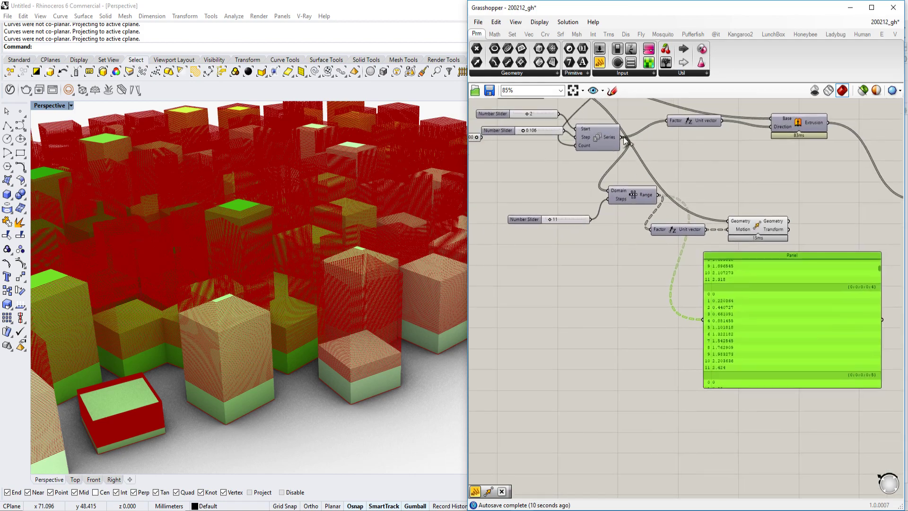
left_click_drag(623, 138, 704, 319)
scroll(779, 285, "up", 3)
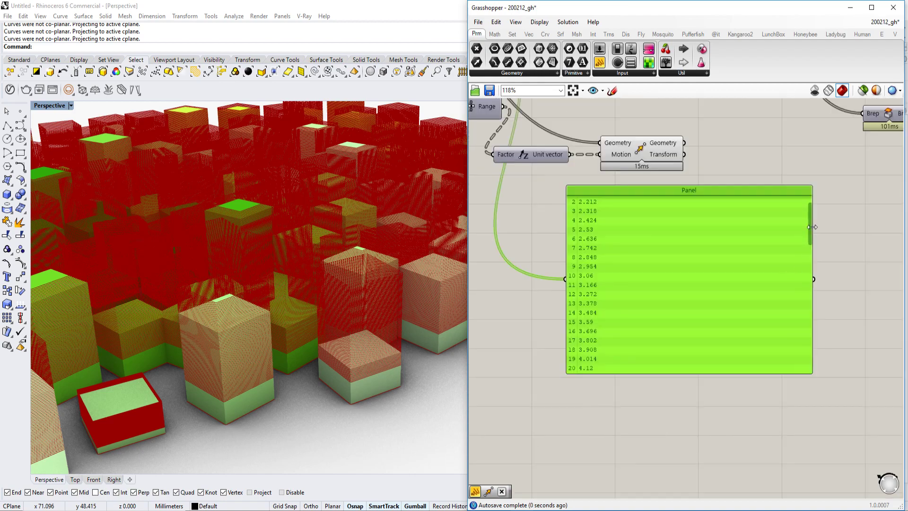
left_click_drag(812, 225, 786, 208)
right_click_drag(576, 210, 629, 242)
left_click_drag(596, 195, 618, 311)
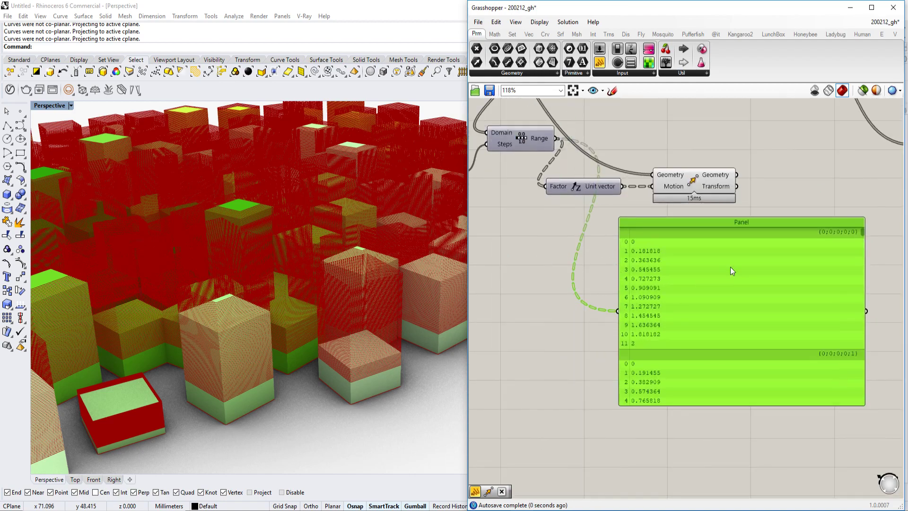
Move the panel farther below the Move component and graft Move's Geometry input.
left_click_drag(682, 221, 661, 330)
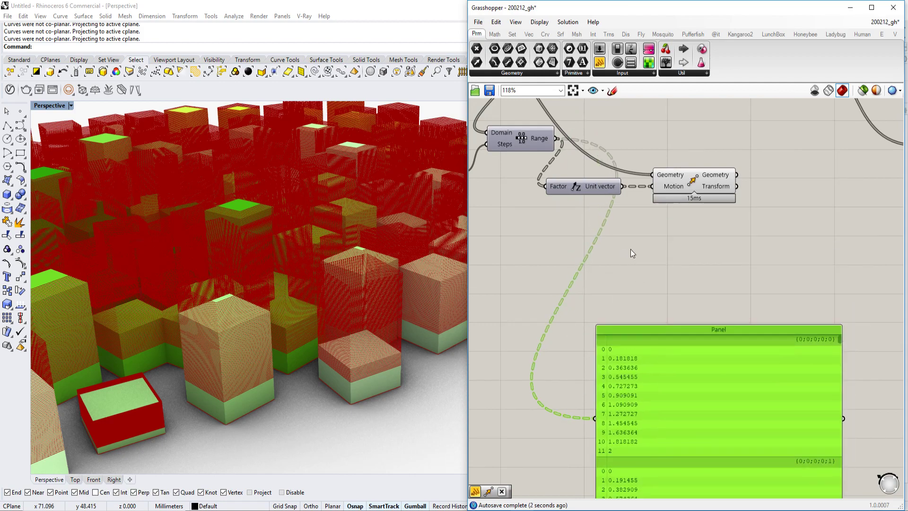
right_click_drag(613, 296, 594, 224)
right_click_drag(621, 103, 660, 221)
scroll(677, 218, "up", 4)
mouse_move(698, 230)
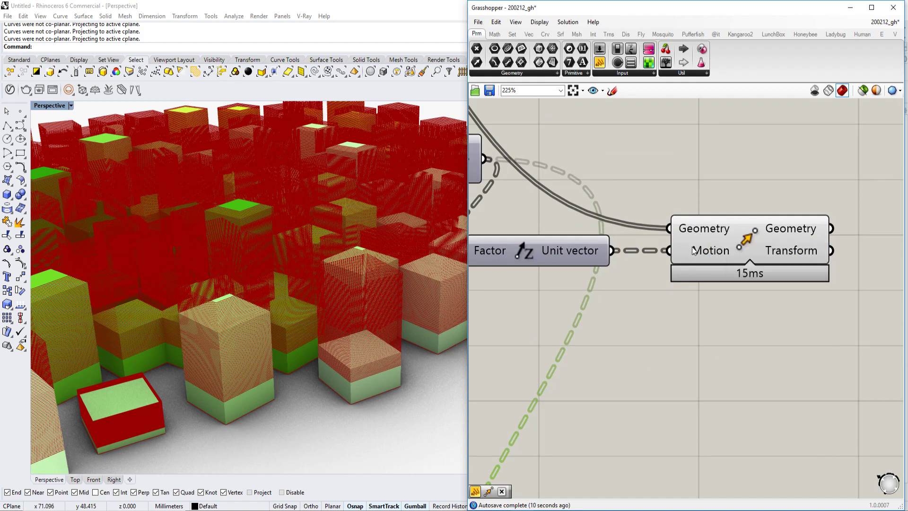
scroll(739, 271, "down", 4)
scroll(736, 245, "up", 6)
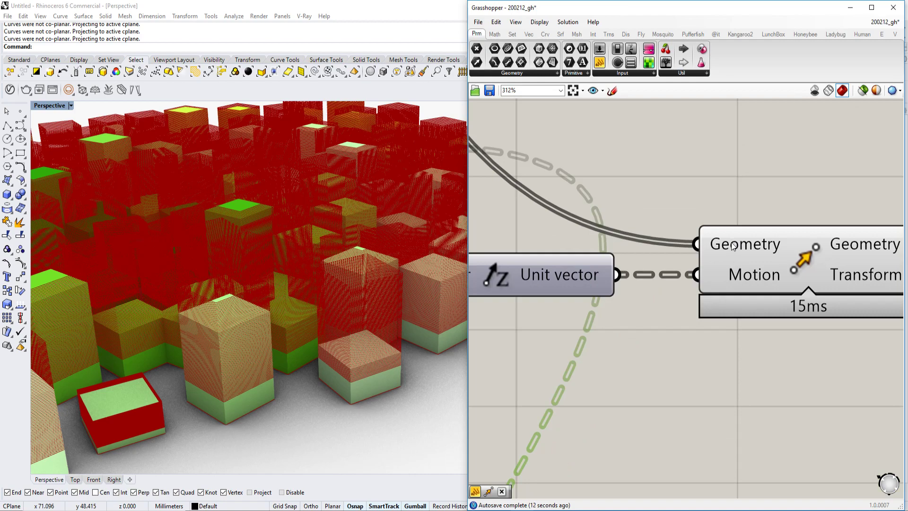
right_click(734, 245)
left_click(753, 331)
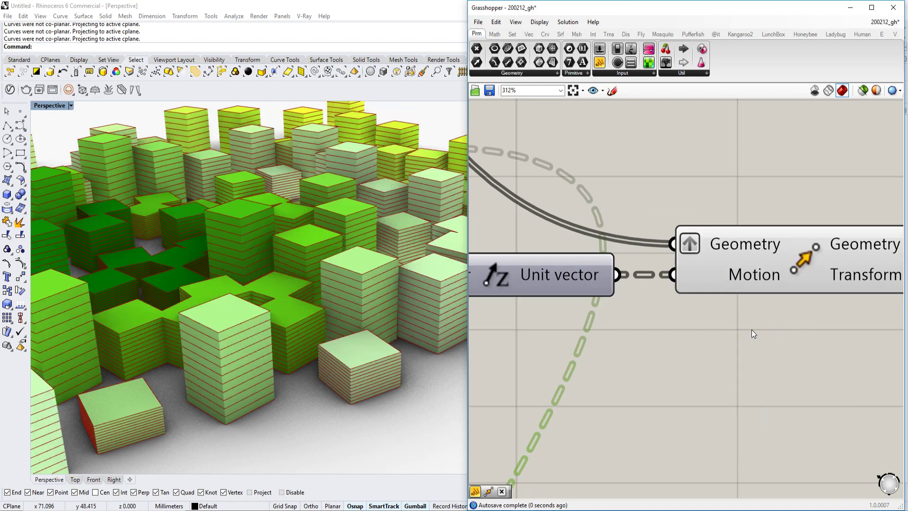
Examine the stacked floor outlines on the blocks from several angles and Move's grafted Geometry input.
scroll(237, 266, "down", 3)
right_click_drag(237, 266, 262, 254)
scroll(270, 314, "up", 2)
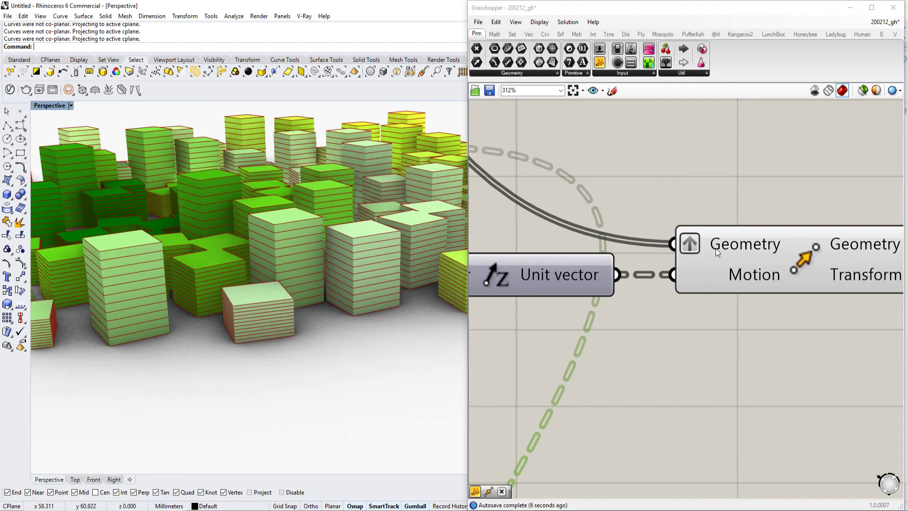
scroll(666, 265, "down", 2)
scroll(667, 265, "down", 3)
right_click_drag(857, 383, 696, 235)
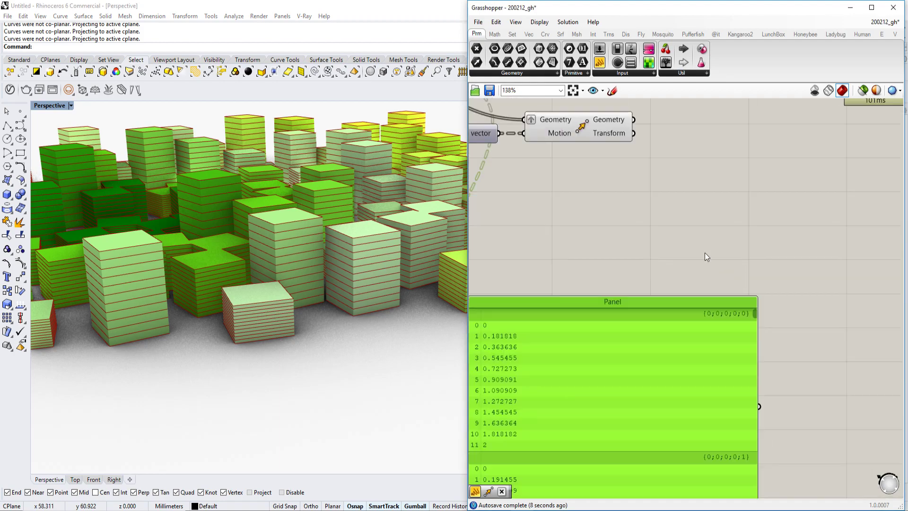
right_click_drag(513, 211, 757, 255)
scroll(702, 238, "down", 2)
scroll(752, 208, "up", 2)
right_click_drag(751, 208, 709, 284)
scroll(757, 305, "up", 1)
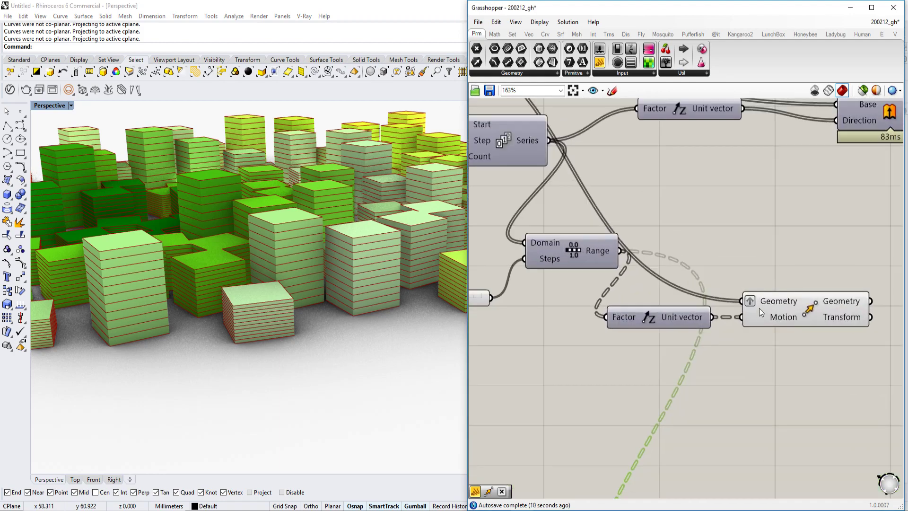
mouse_move(761, 304)
right_click_drag(336, 277, 314, 296)
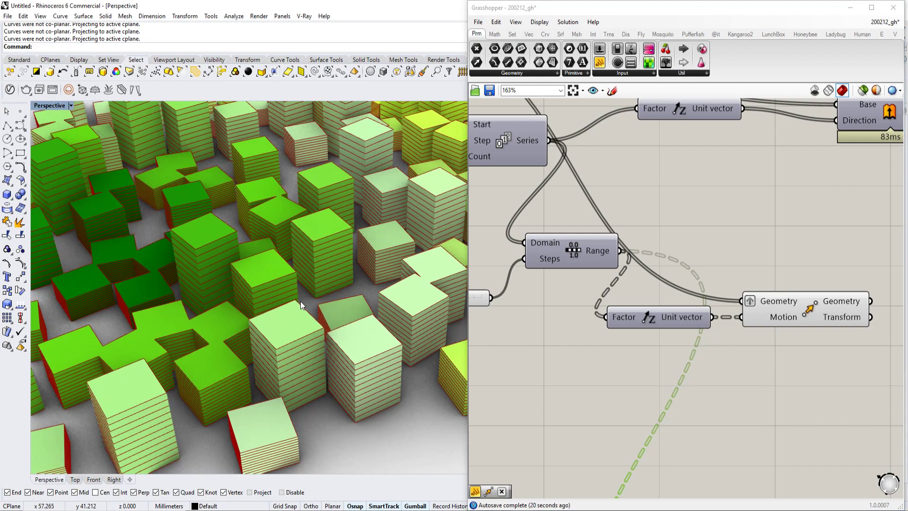
right_click_drag(262, 320, 246, 309)
Place the Move component lower on the canvas, review its two inputs and delete the panel with the Range values.
right_click_drag(815, 305, 633, 276)
left_click_drag(632, 274, 651, 396)
scroll(610, 397, "up", 3)
right_click_drag(608, 395, 669, 355)
mouse_move(668, 345)
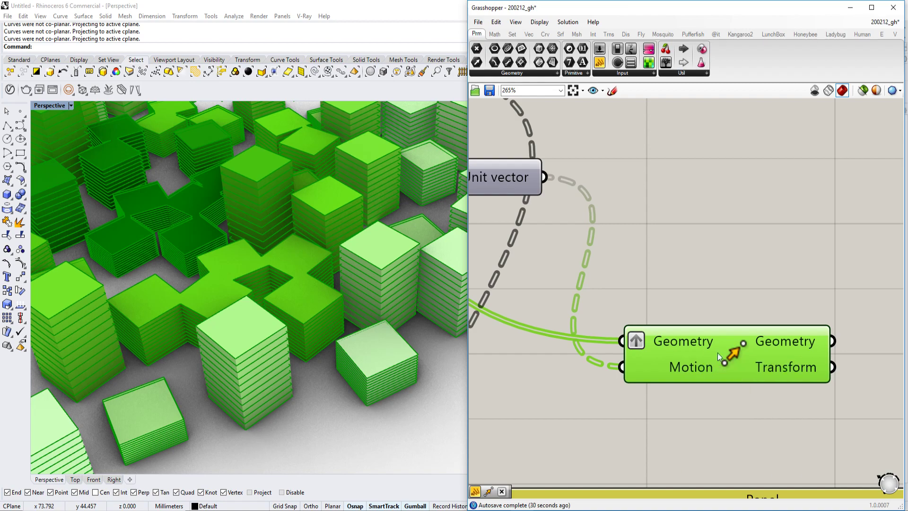
scroll(672, 313, "down", 2)
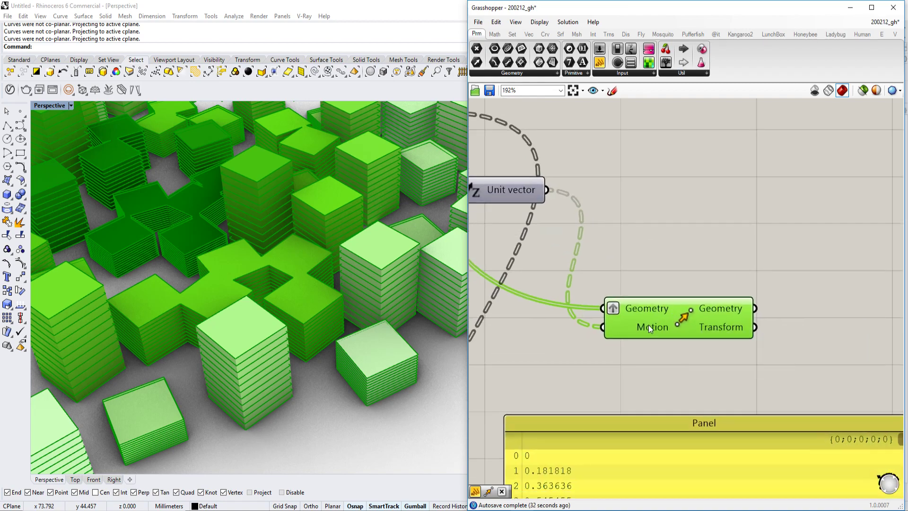
mouse_move(648, 330)
right_click_drag(703, 342, 709, 245)
right_click_drag(720, 308, 697, 316)
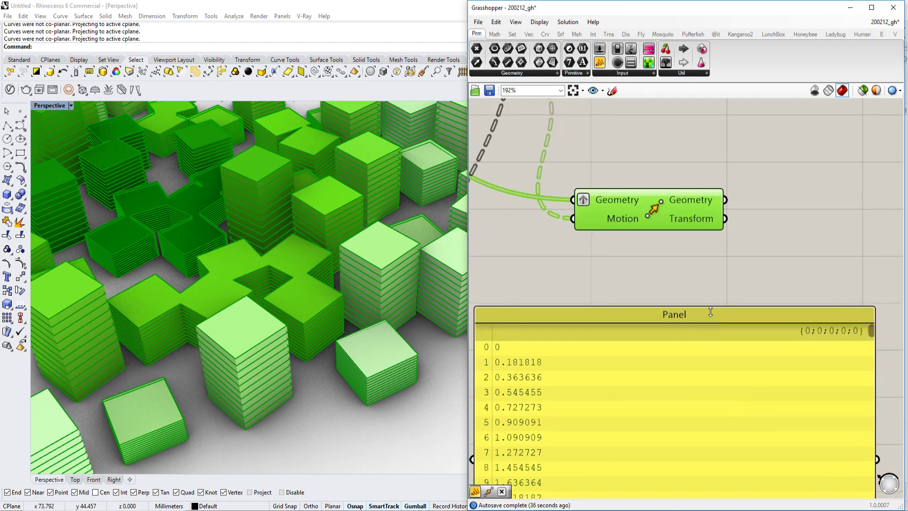
left_click(710, 312)
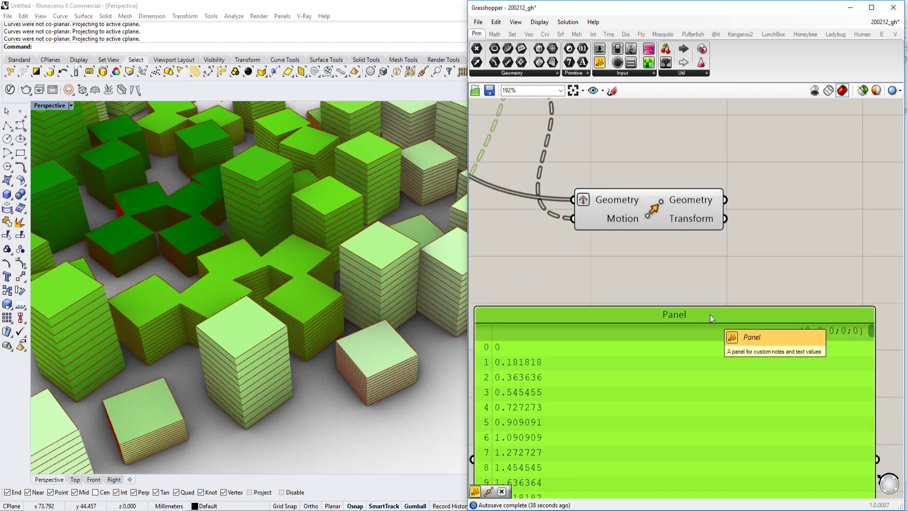
key("Delete")
Add an Offset Curve Loose component beside Move and connect Move's Geometry output to its Curve input.
scroll(711, 314, "down", 2)
right_click_drag(711, 315, 592, 411)
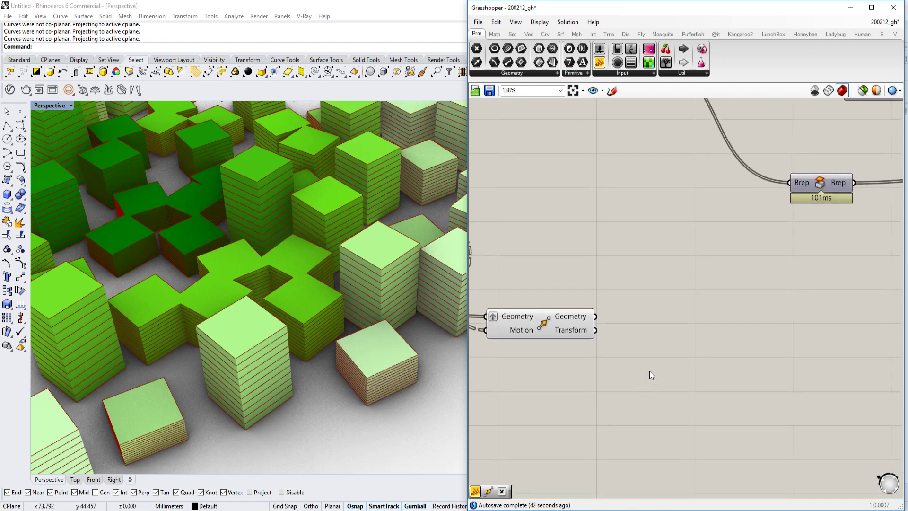
double_click(650, 372)
type("offs")
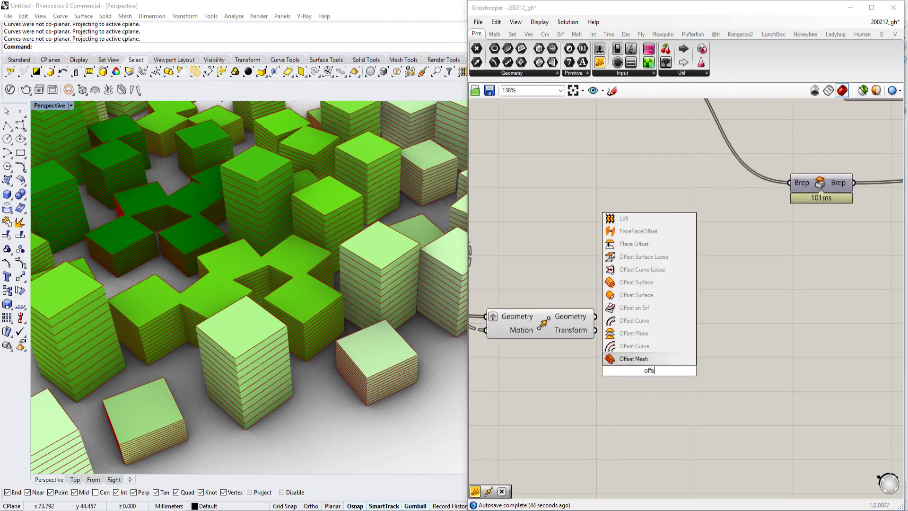
type("et loo")
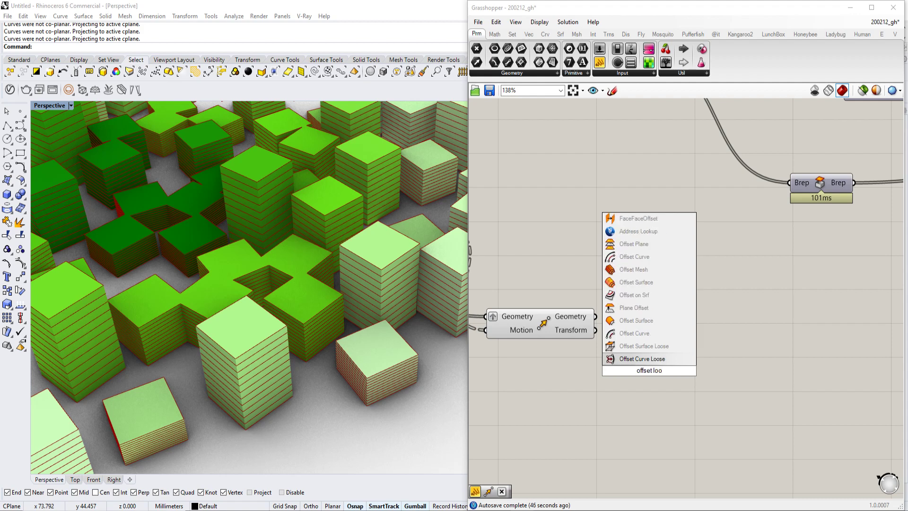
key("Return")
left_click_drag(654, 352, 728, 325)
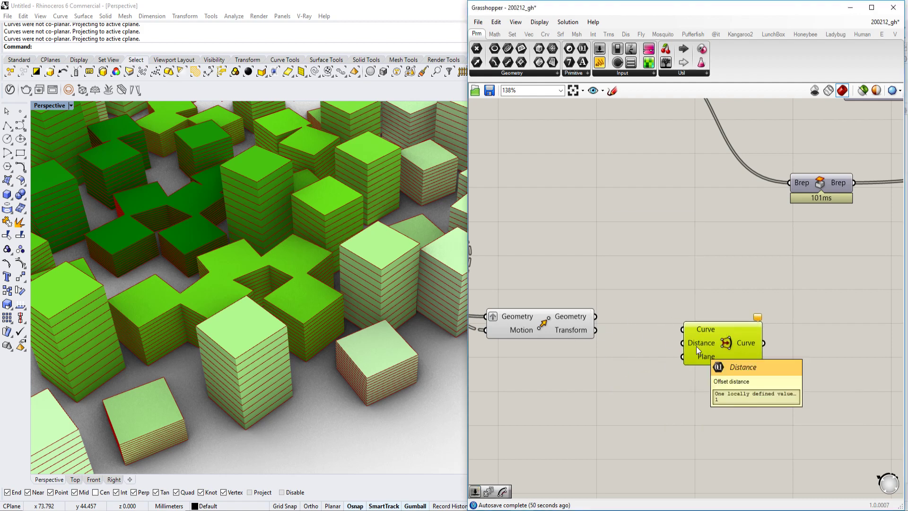
left_click_drag(594, 316, 717, 359)
Inspect the offset outlines around the blocks and locate the attractor point's Distance component in the definition.
mouse_move(308, 294)
right_mouse_down()
mouse_move(306, 381)
mouse_move(342, 328)
mouse_move(310, 300)
mouse_move(294, 348)
mouse_move(288, 316)
mouse_move(229, 351)
mouse_move(405, 298)
mouse_move(291, 309)
mouse_move(234, 326)
mouse_move(304, 317)
mouse_move(299, 299)
right_mouse_up()
scroll(229, 351, "down", 5)
scroll(304, 313, "up", 6)
scroll(299, 298, "down", 5)
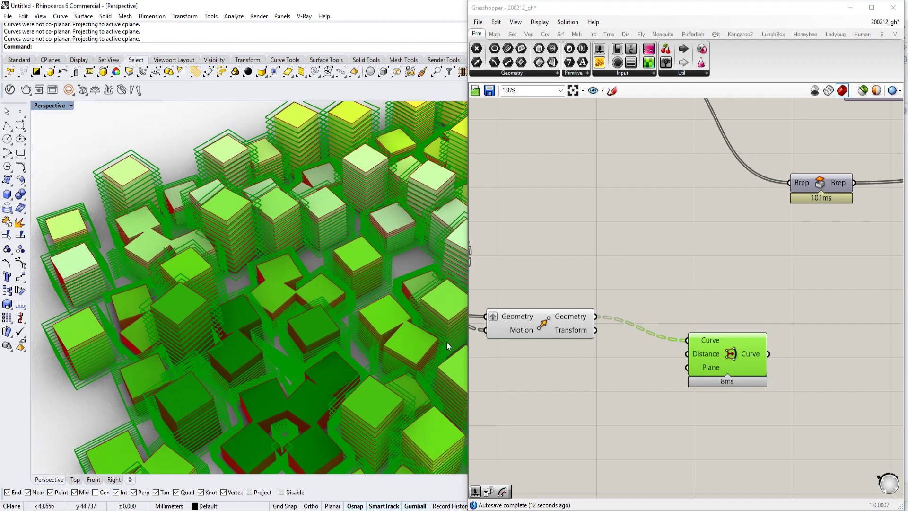
scroll(724, 378, "down", 3)
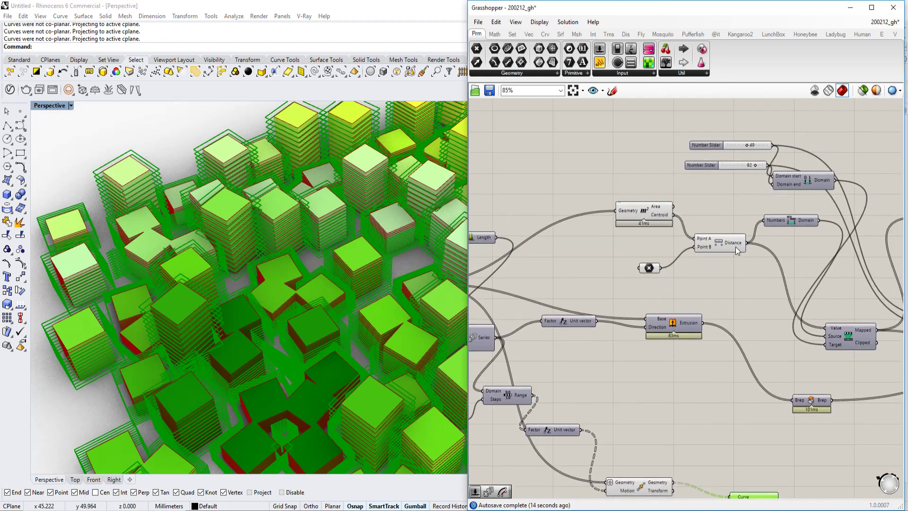
mouse_move(736, 247)
right_click_drag(737, 247, 625, 196)
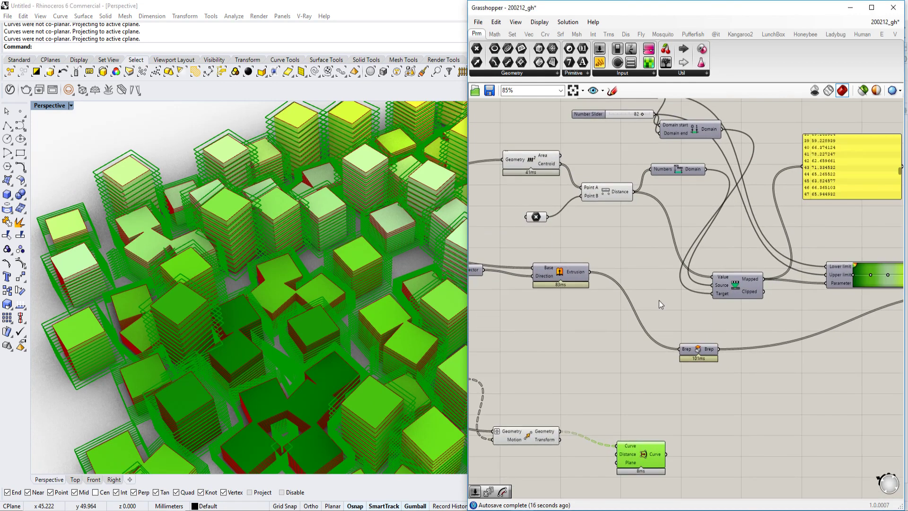
Move the Offset Curve Loose component farther from Move and check the values of the Distance output.
left_click_drag(635, 453, 682, 446)
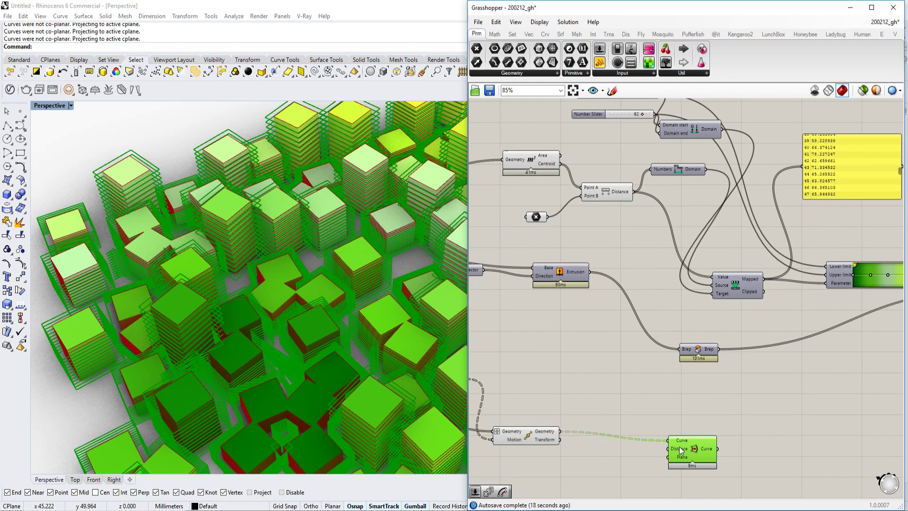
mouse_move(680, 449)
scroll(150, 359, "up", 3)
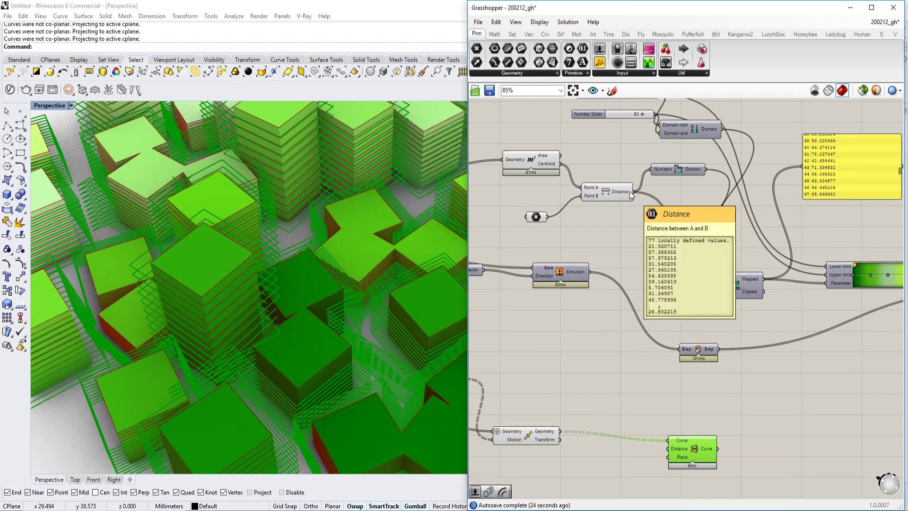
left_click_drag(721, 449, 757, 445)
right_click_drag(674, 457, 659, 408)
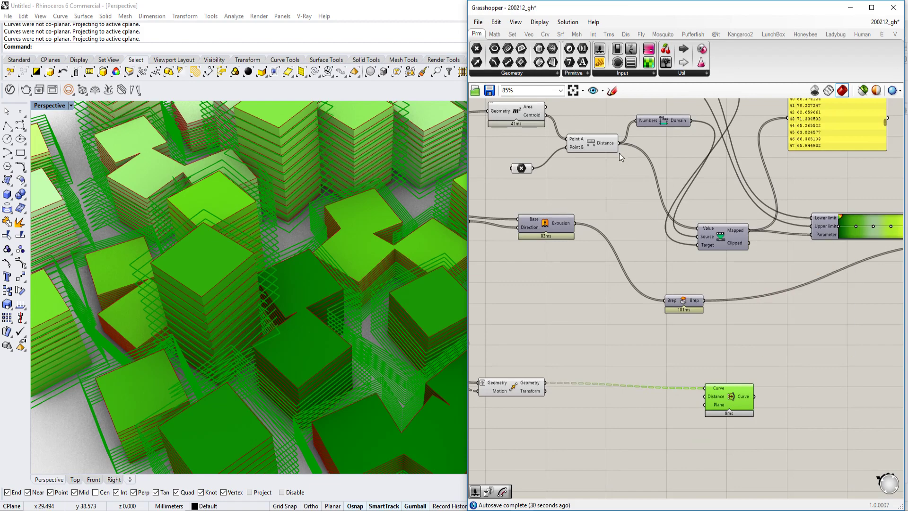
mouse_move(615, 143)
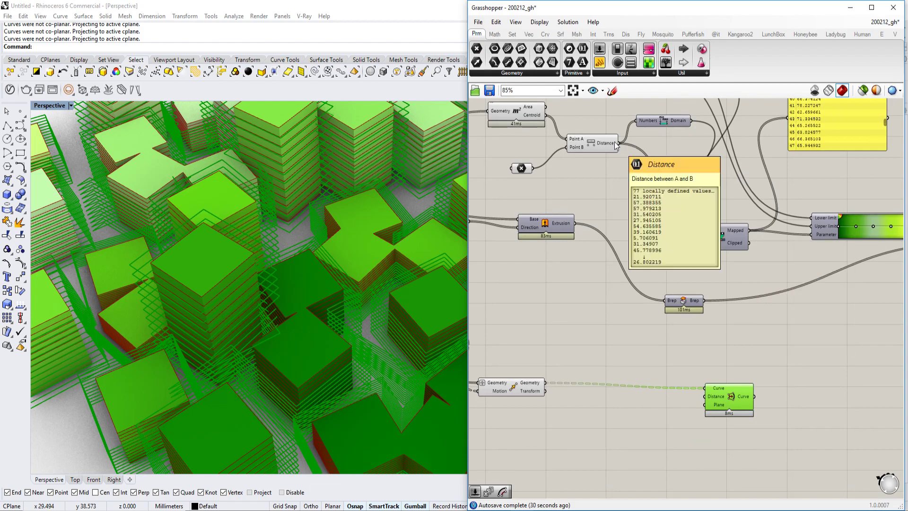
Add a Multiplication component below the Move wire and connect the attractor Distance output to its A input.
double_click(628, 429)
type("multi")
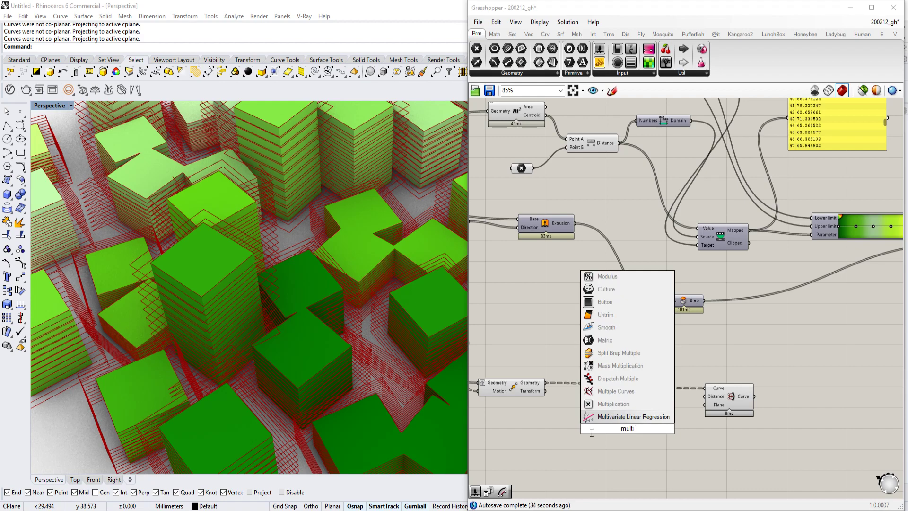
left_click(597, 404)
left_click_drag(618, 143, 611, 424)
Create a number slider from 1.00, set it to 0.57 and connect it to the Multiplication's B input.
scroll(568, 433, "up", 3)
double_click(559, 433)
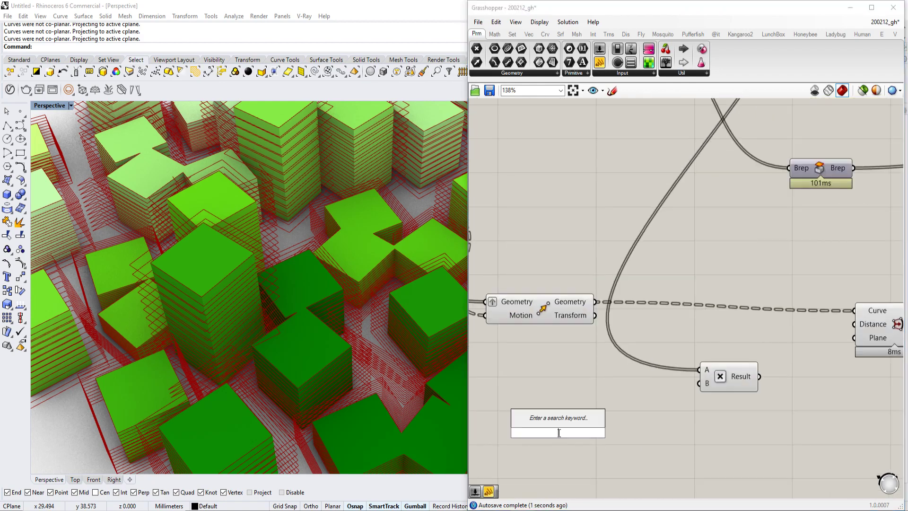
type("1.00")
key("Return")
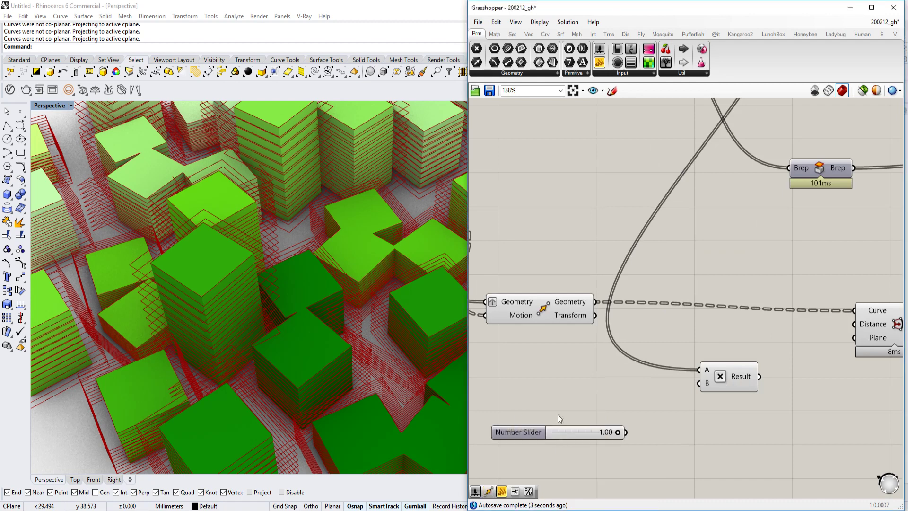
left_click_drag(626, 431, 688, 385)
right_click_drag(669, 396, 589, 418)
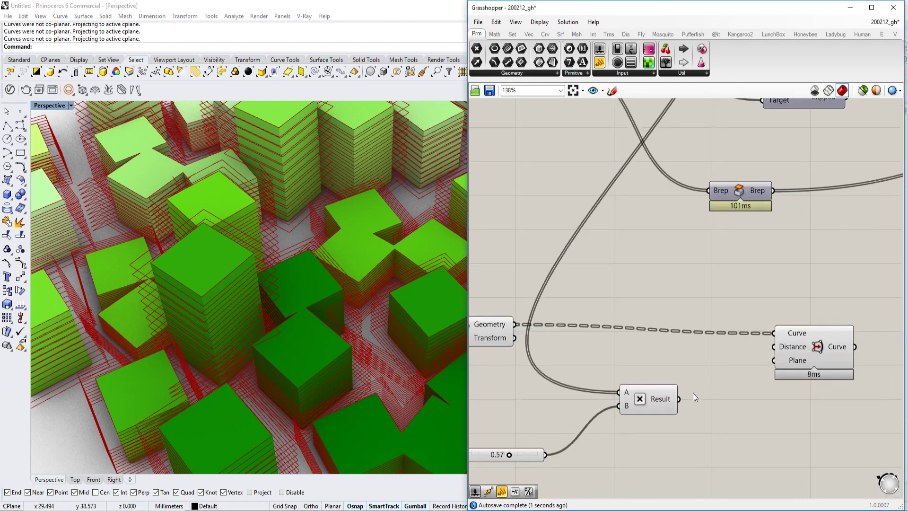
Connect the Multiplication Result to the Distance input of Offset Curve Loose and check the offset outlines in the viewport.
left_click_drag(679, 399, 779, 351)
left_click(810, 337)
right_click_drag(554, 422, 613, 387)
scroll(614, 387, "up", 1)
scroll(308, 367, "down", 5)
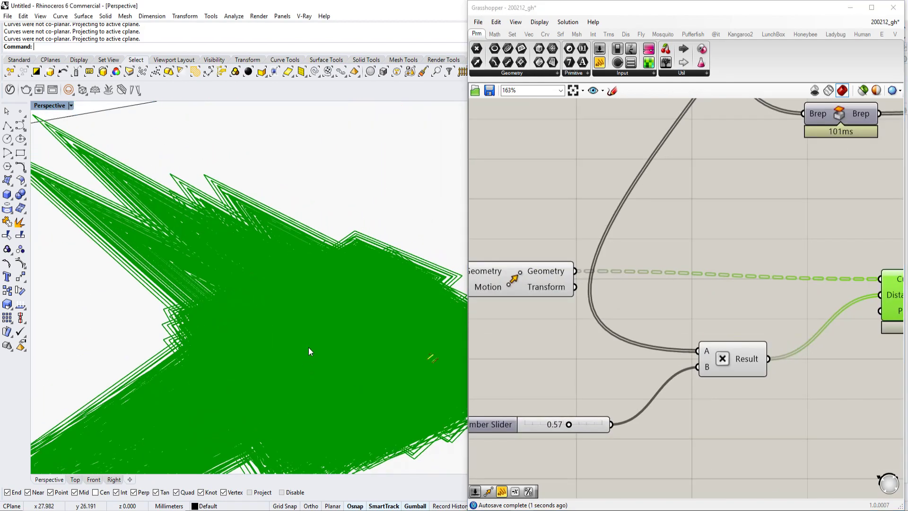
Graft the Distance input of Offset Curve Loose and check the offset outlines around the blocks.
right_click_drag(896, 270, 784, 277)
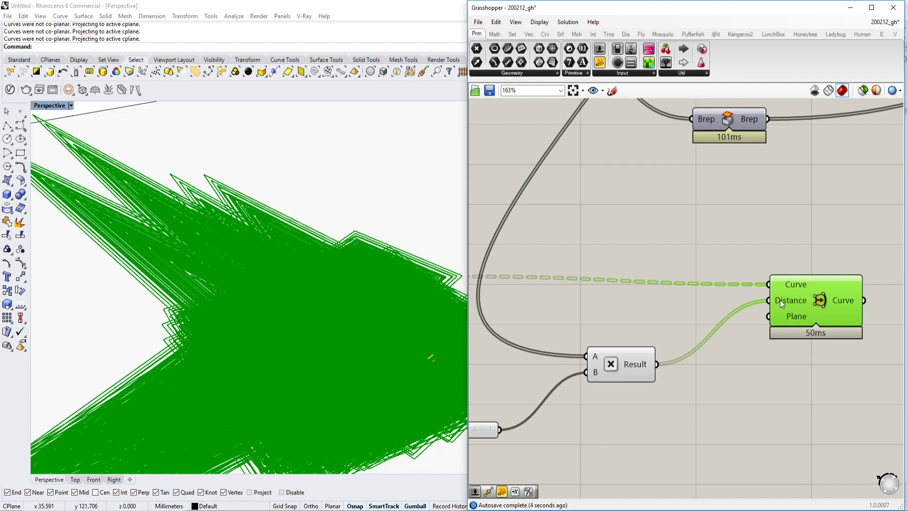
mouse_move(788, 285)
right_click(790, 300)
left_click(821, 375)
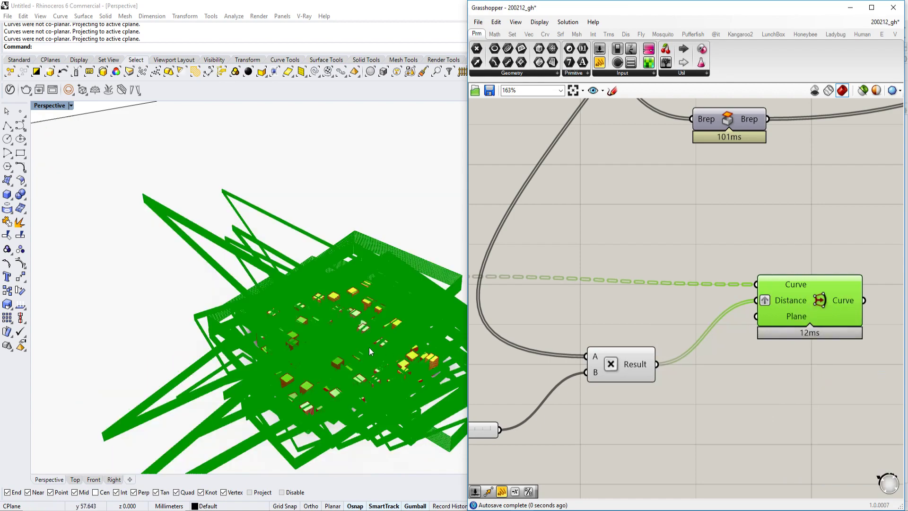
scroll(309, 321, "up", 5)
scroll(391, 265, "up", 2)
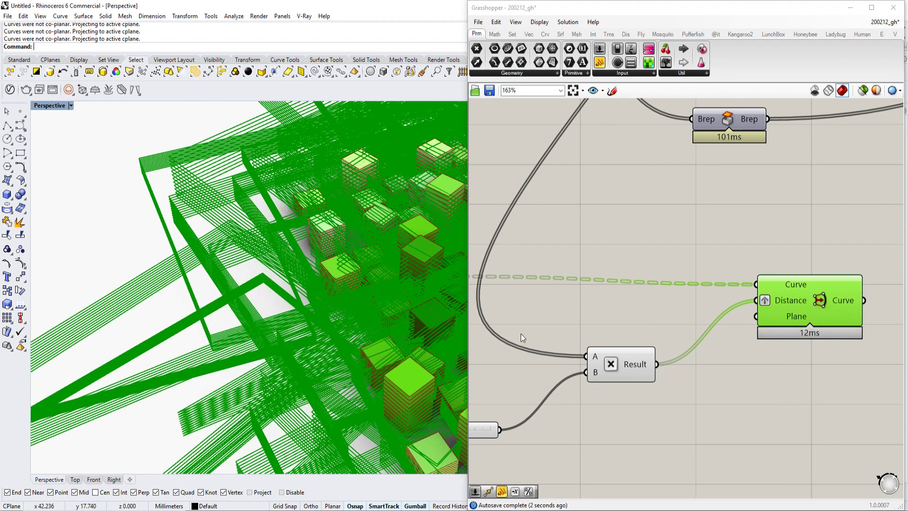
Lower the multiplier slider to 0.06 while checking the offset outlines around the blocks.
right_click_drag(473, 406, 685, 315)
scroll(686, 339, "up", 2)
left_click_drag(665, 337, 610, 336)
right_click_drag(359, 325, 214, 308, "shift")
scroll(222, 308, "up", 2)
left_click_drag(610, 336, 600, 336)
scroll(300, 343, "down", 8)
right_click_drag(300, 343, 365, 357, "shift")
left_click(737, 223)
scroll(737, 224, "down", 1)
scroll(737, 224, "down", 5)
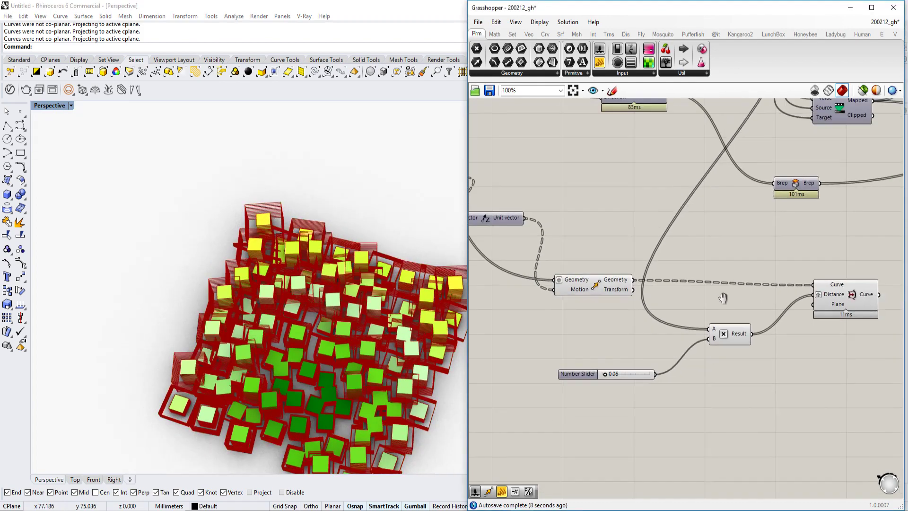
Turn off the preview of the Move component.
right_click_drag(735, 293, 706, 372)
left_click(586, 383)
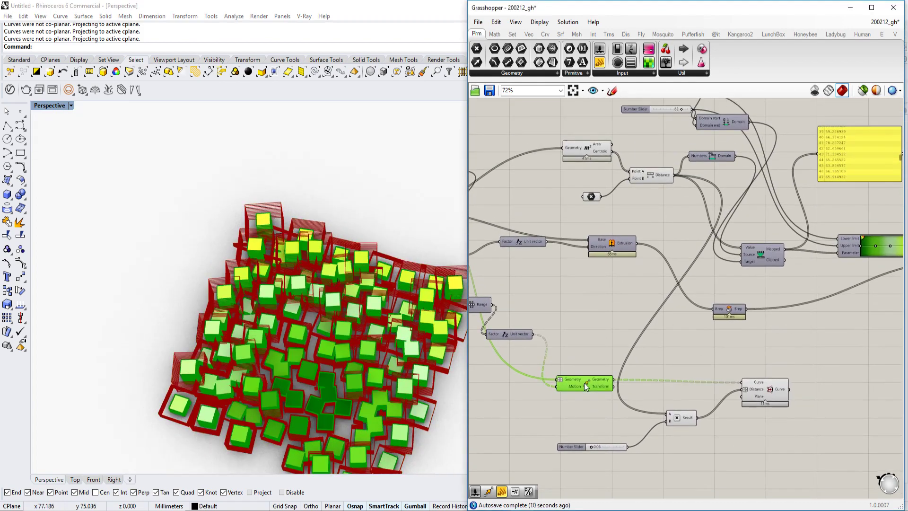
right_click(587, 384)
left_click(614, 399)
Select the attractor point parameter and move its point to another spot among the blocks in the Perspective viewport.
right_click_drag(649, 125, 634, 174)
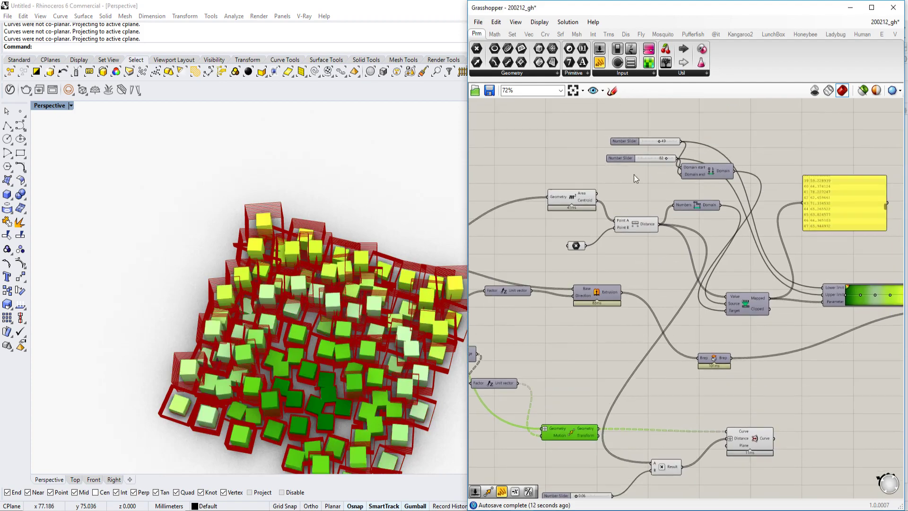
left_click(580, 246)
scroll(331, 322, "up", 10)
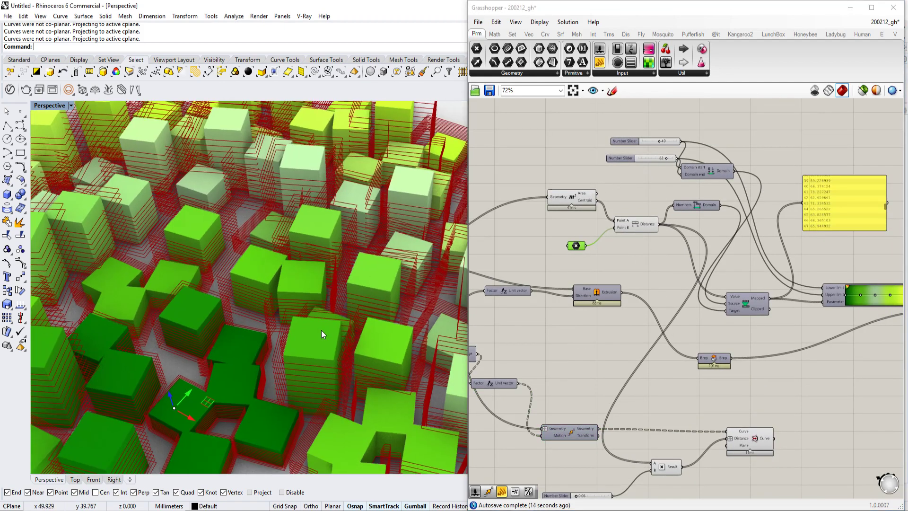
scroll(322, 330, "down", 5)
right_click_drag(322, 330, 303, 350, "shift")
left_click_drag(233, 377, 279, 361)
right_click_drag(319, 369, 409, 391)
Check the offset outlines and add the Rebuild Curve component with Degree, Count and Tangents inputs beside Offset Curve Loose.
scroll(315, 324, "up", 5)
right_click_drag(734, 387, 628, 284)
scroll(635, 324, "up", 4)
right_click_drag(259, 272, 326, 340)
scroll(252, 311, "up", 5)
scroll(325, 340, "down", 6)
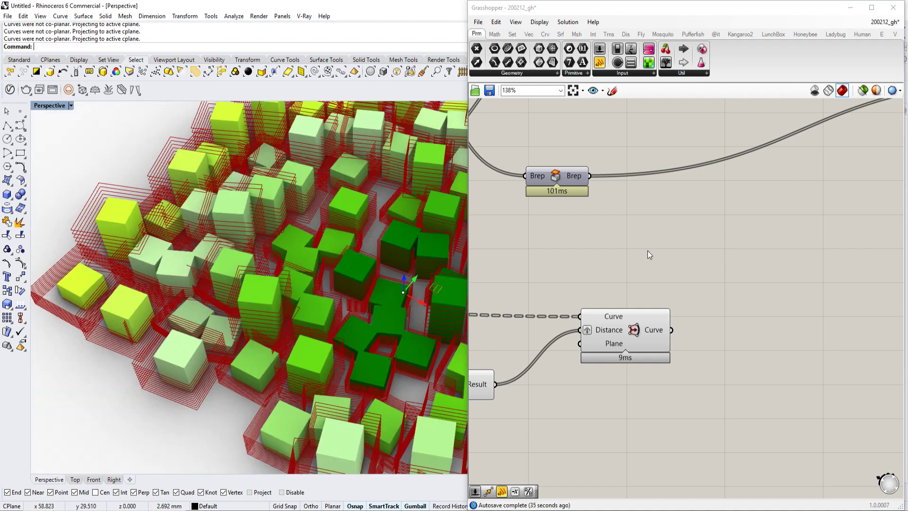
double_click(724, 348)
type("rebul")
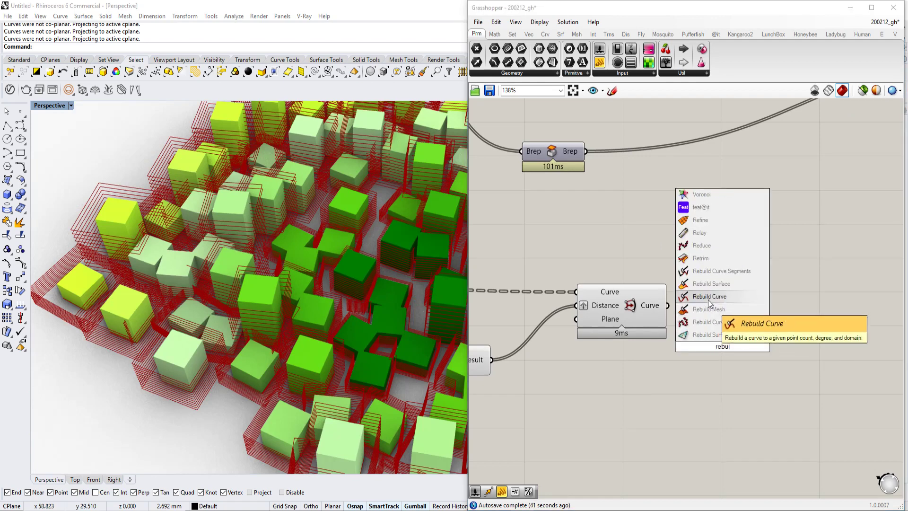
left_click(716, 326)
Look up where the Rebuild Curve component sits in the component library and compare it with neighbouring components' locations.
left_click(719, 349, "ctrl+alt")
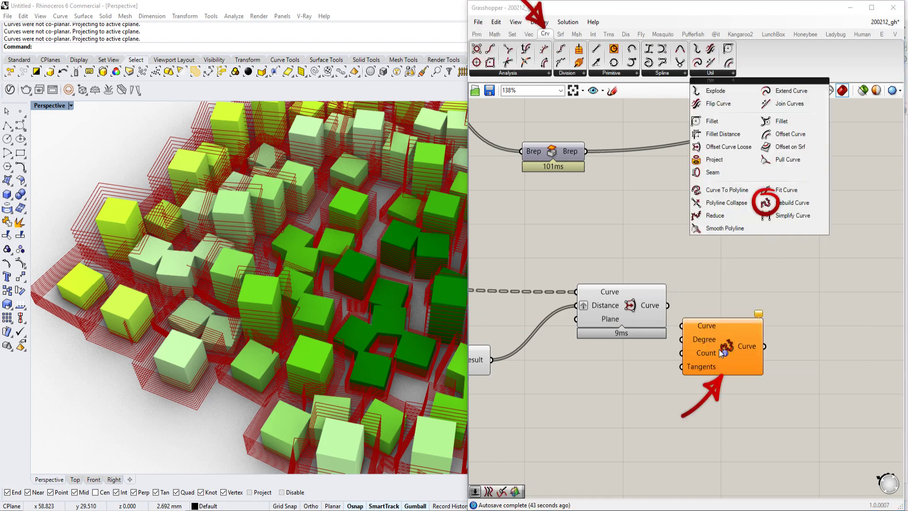
left_click(548, 73)
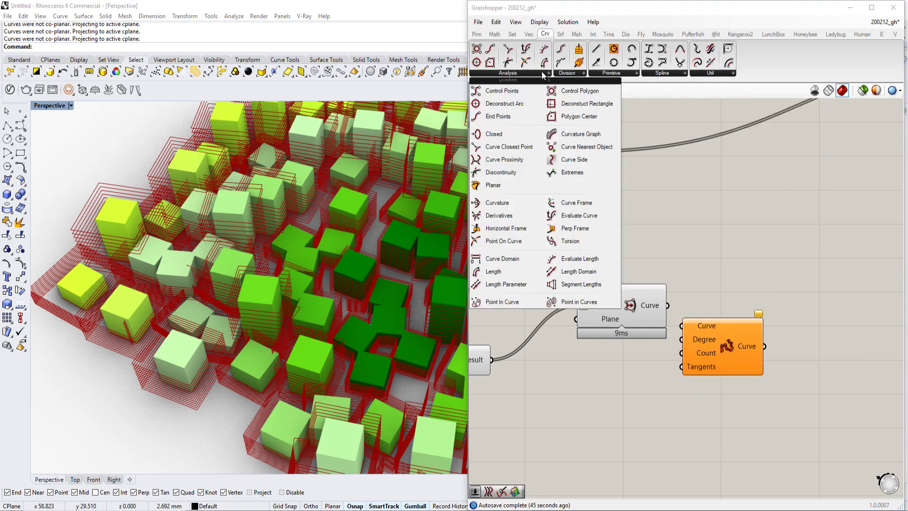
left_click(807, 347)
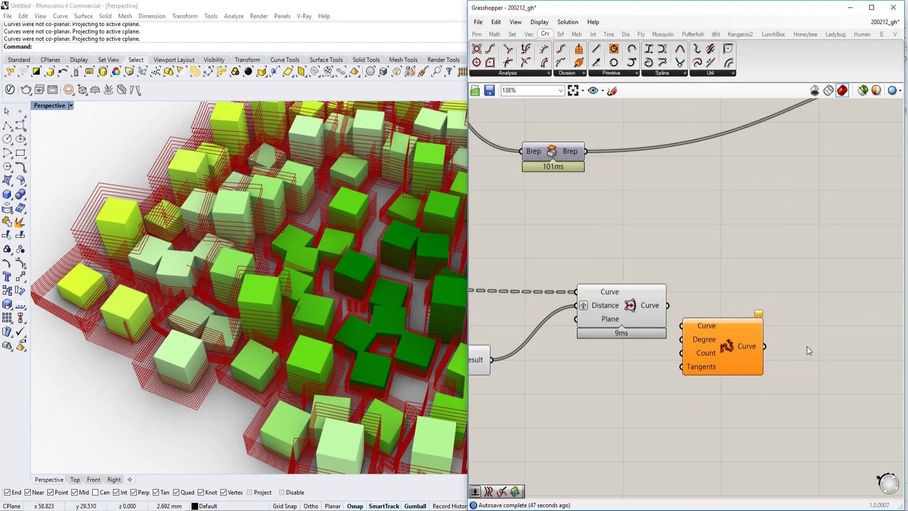
left_click(745, 348, "ctrl+alt")
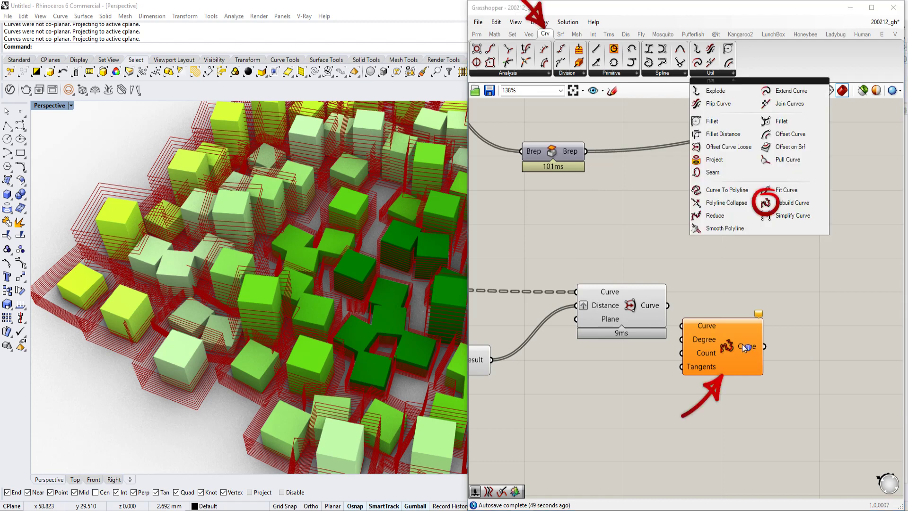
left_click(620, 306, "ctrl+alt")
left_click(753, 348, "ctrl+alt")
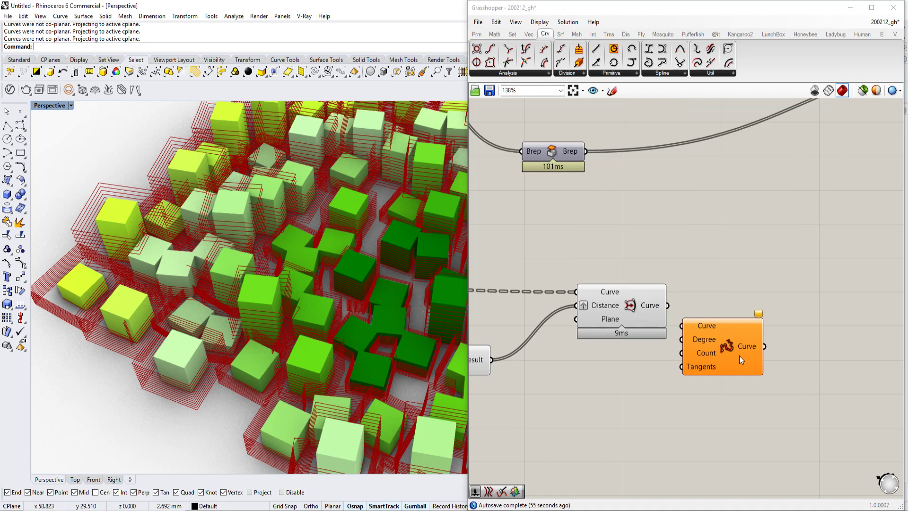
left_click(728, 346, "ctrl+alt")
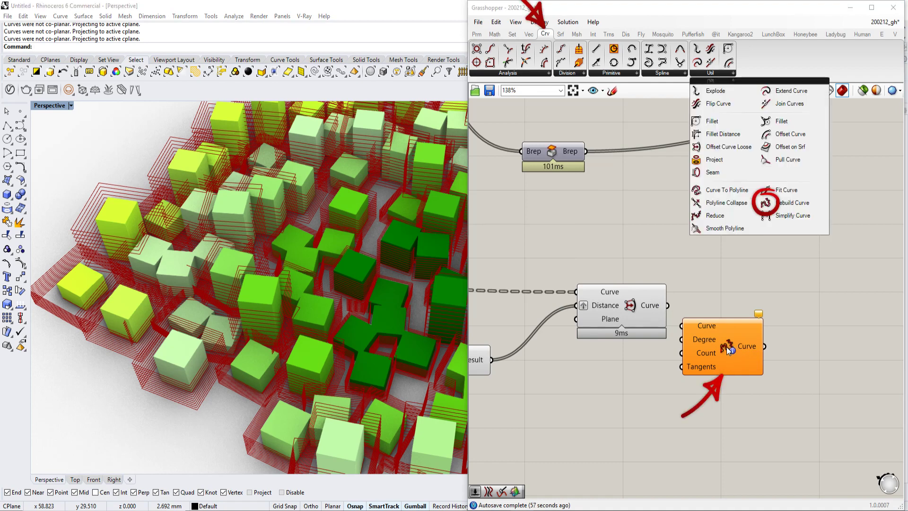
left_click(730, 347, "ctrl+alt")
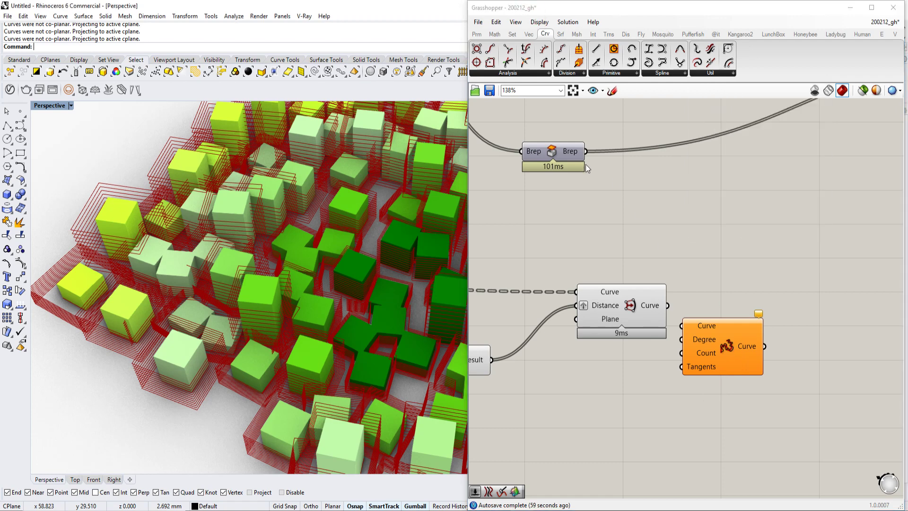
left_click(558, 151, "ctrl+alt")
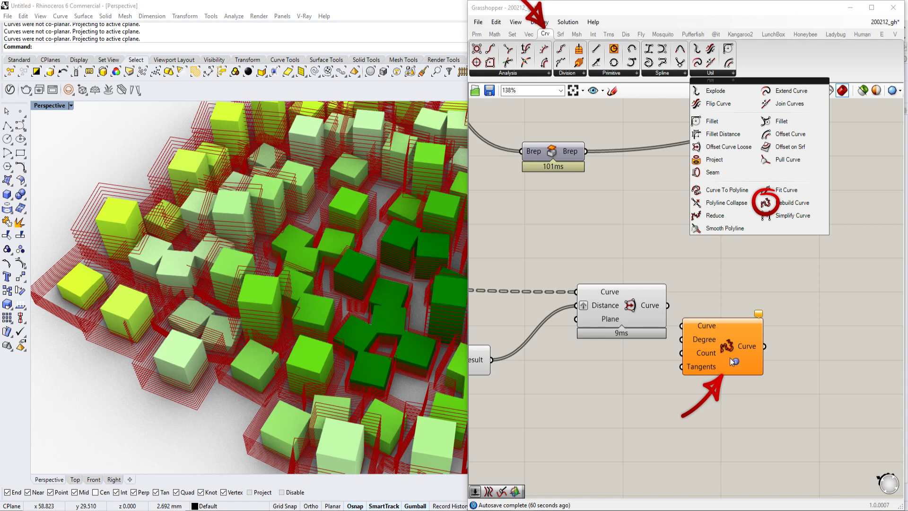
Move Rebuild Curve farther from Offset Curve Loose and connect the offset Curve output to its Curve input.
mouse_move(720, 351)
left_mouse_down()
mouse_move(765, 394)
mouse_move(777, 389)
left_mouse_up()
right_click_drag(727, 316, 664, 277)
scroll(664, 276, "up", 2)
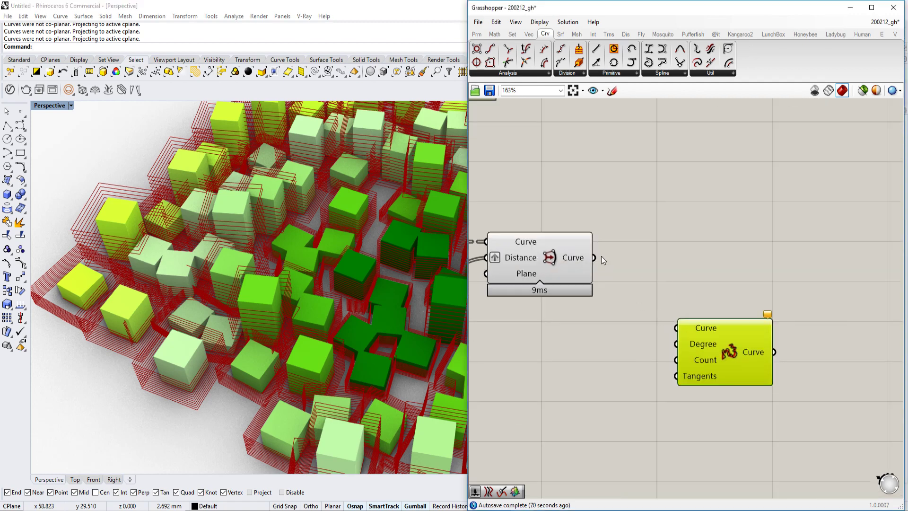
left_click_drag(596, 255, 681, 328)
right_click_drag(334, 382, 341, 365)
scroll(341, 364, "up", 5)
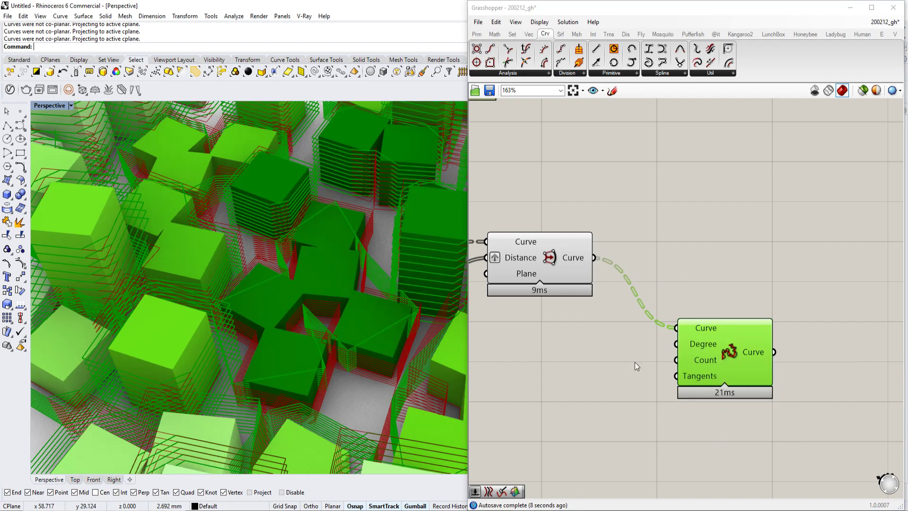
Add an integer number slider, connect it to Rebuild Curve's Degree input, set it to 2 and check the rebuilt outlines.
double_click(568, 364)
type("4")
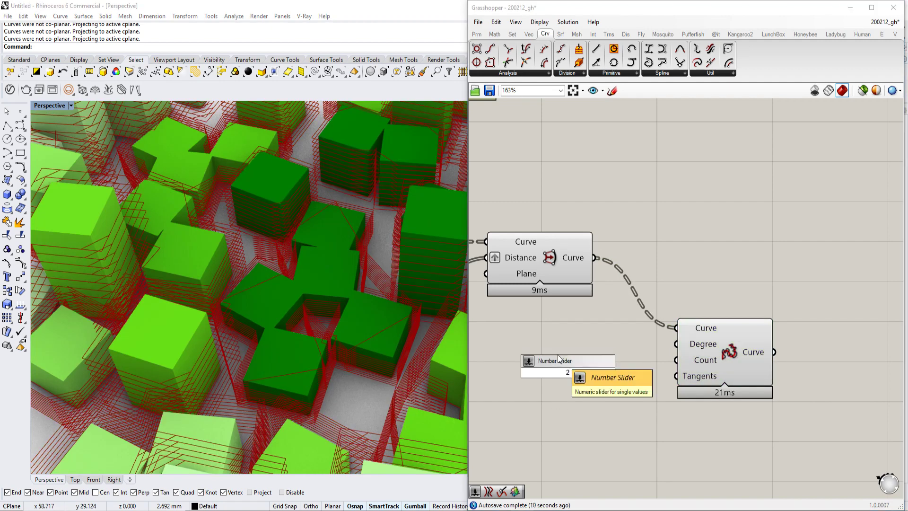
key("Return")
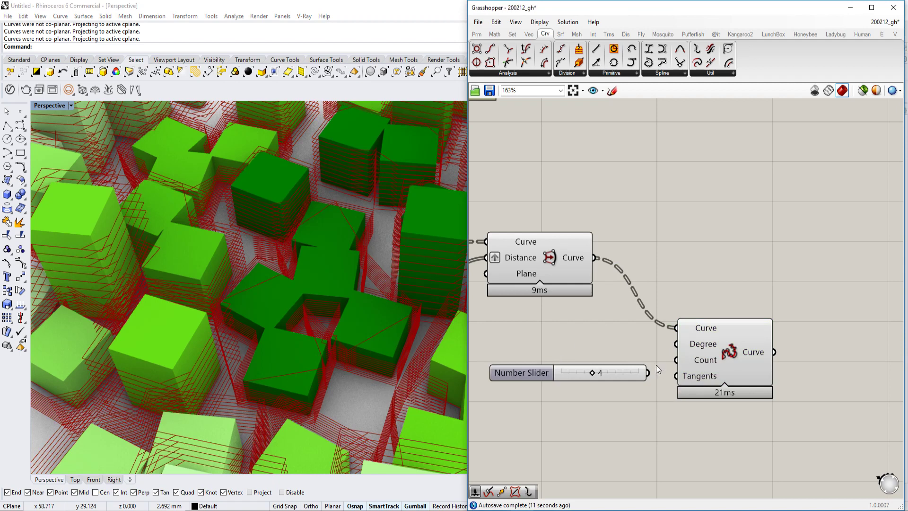
mouse_move(701, 346)
left_click_drag(678, 346, 577, 376)
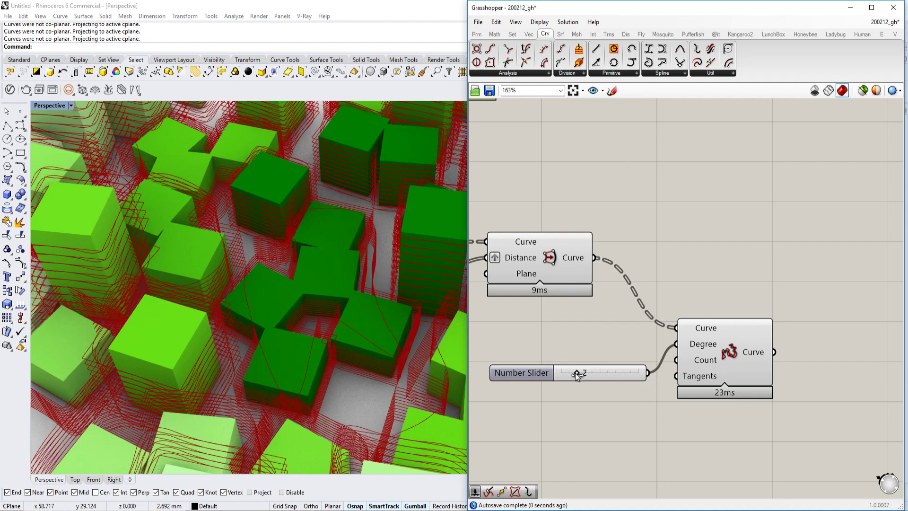
left_click(740, 349)
right_click_drag(380, 321, 345, 358)
scroll(345, 362, "down", 3)
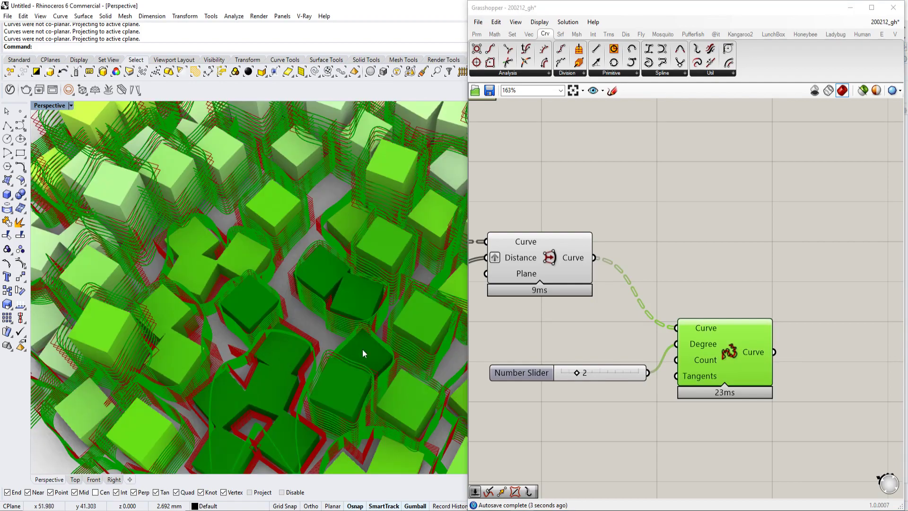
right_click_drag(286, 358, 383, 314, "shift")
scroll(382, 314, "down", 3)
Turn off the preview of Offset Curve Loose and check the rebuilt curves around the blocks.
right_click_drag(619, 320, 811, 274)
scroll(810, 273, "down", 4)
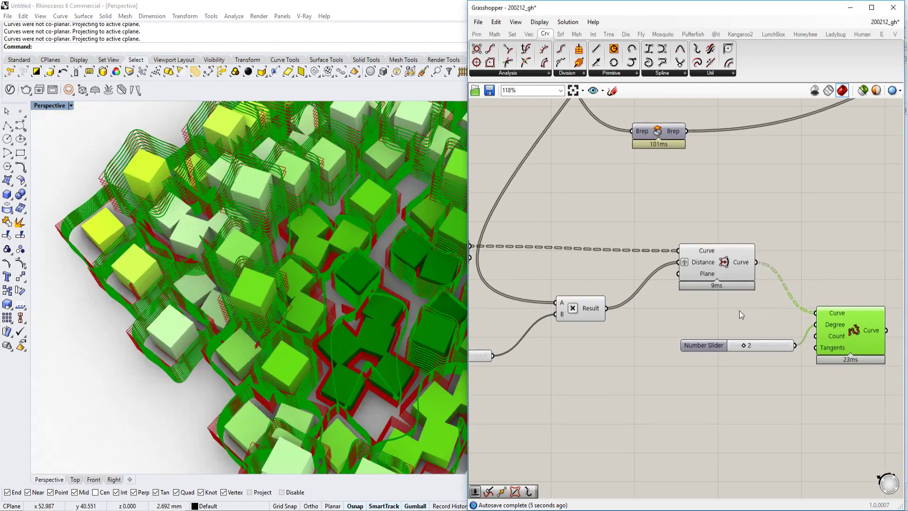
left_click_drag(836, 205, 542, 423)
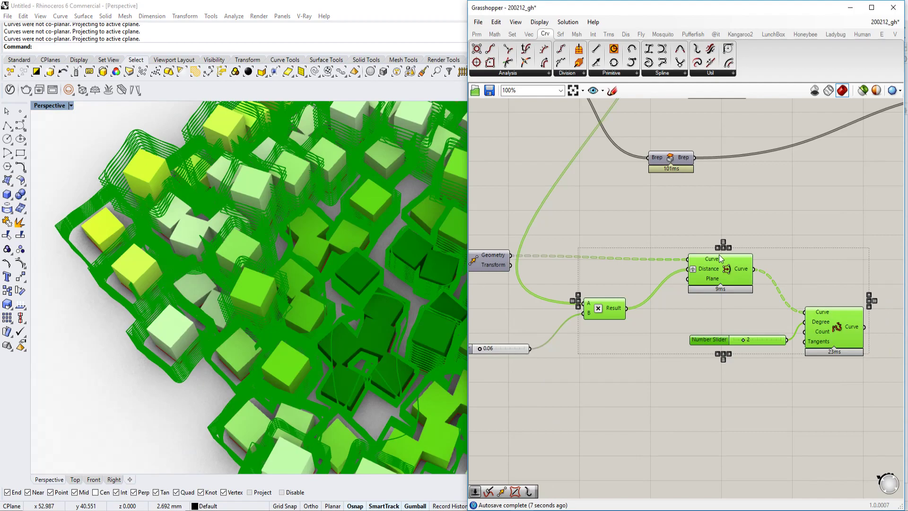
left_click(776, 251)
left_click(737, 274)
scroll(738, 274, "down", 1)
middle_click(737, 274)
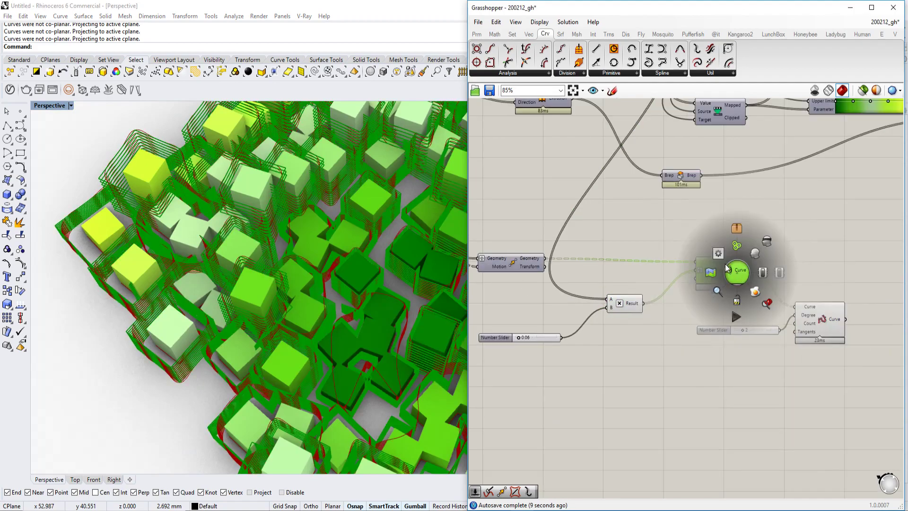
left_click(766, 244)
scroll(323, 315, "up", 3)
right_click_drag(450, 314, 340, 322, "shift")
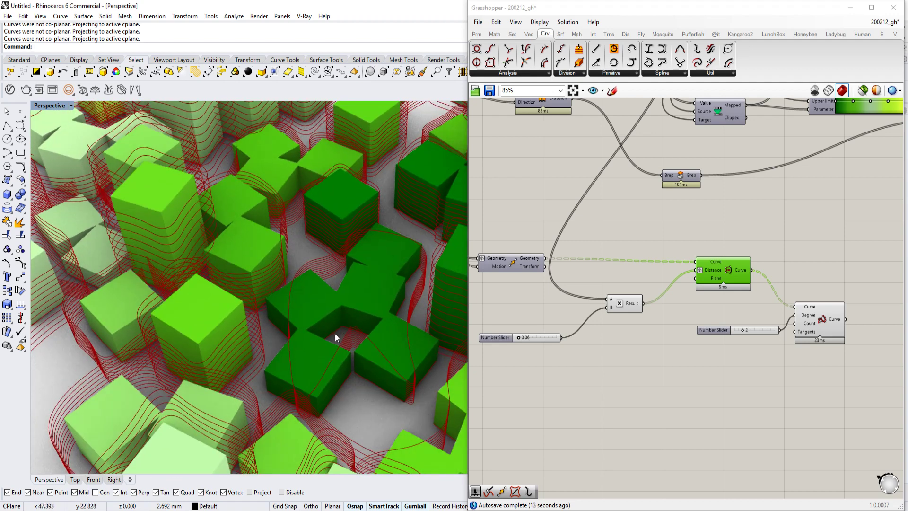
Add a Boundary Surfaces component near Rebuild Curve and look closely at the rebuilt slab outlines.
right_click_drag(818, 298, 672, 295)
scroll(674, 305, "up", 1)
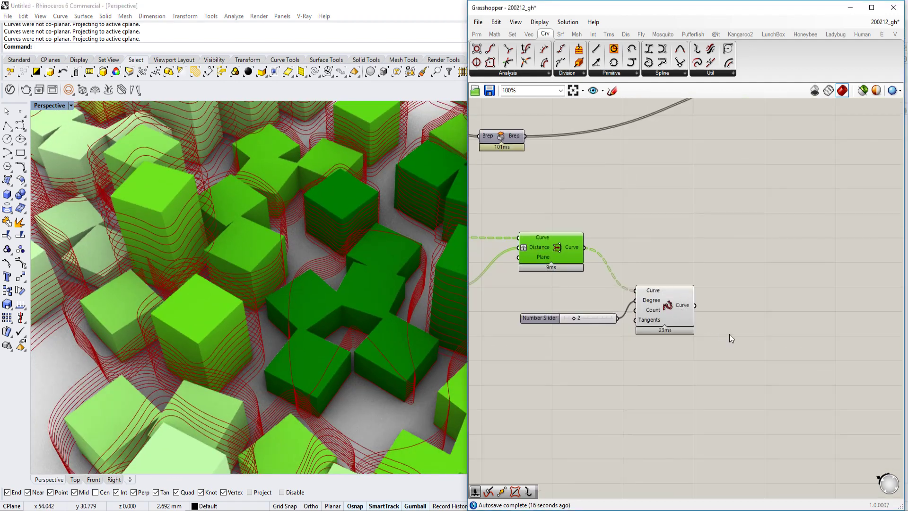
left_click(725, 237)
double_click(725, 237)
type("boun")
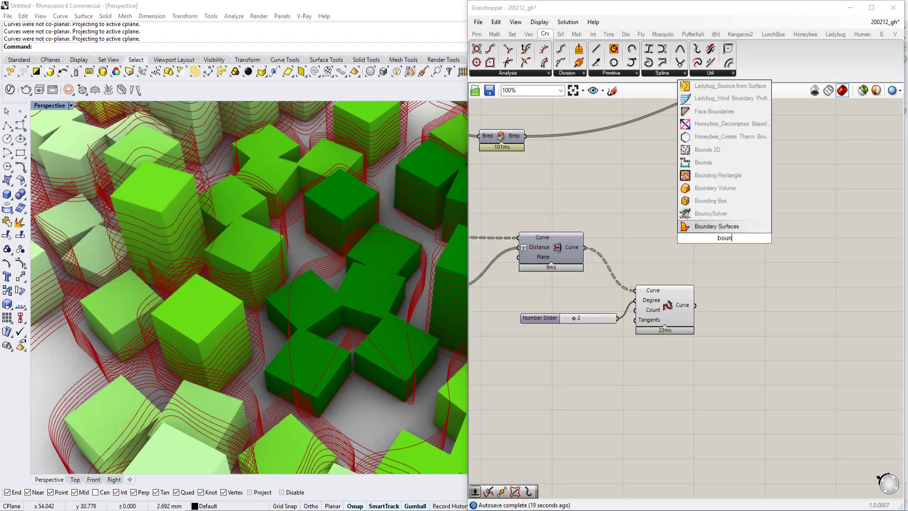
key("Return")
scroll(731, 241, "up", 1)
scroll(719, 251, "down", 2)
scroll(246, 322, "up", 3)
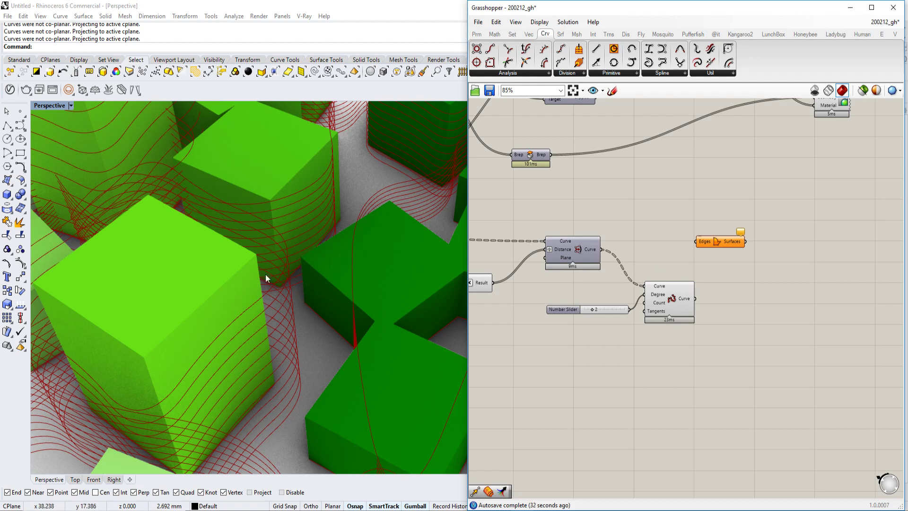
Move Boundary Surfaces farther from Rebuild Curve and connect the rebuilt Curve output to its Edges input.
scroll(707, 248, "up", 2)
mouse_move(710, 244)
left_mouse_down()
mouse_move(752, 266)
mouse_move(779, 248)
left_mouse_up()
scroll(766, 264, "up", 2)
left_click_drag(669, 344, 745, 243)
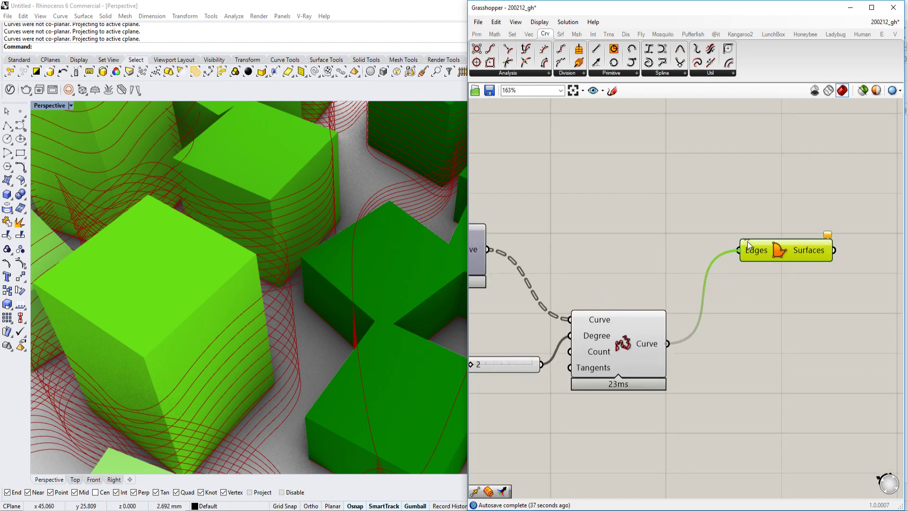
scroll(643, 338, "down", 1)
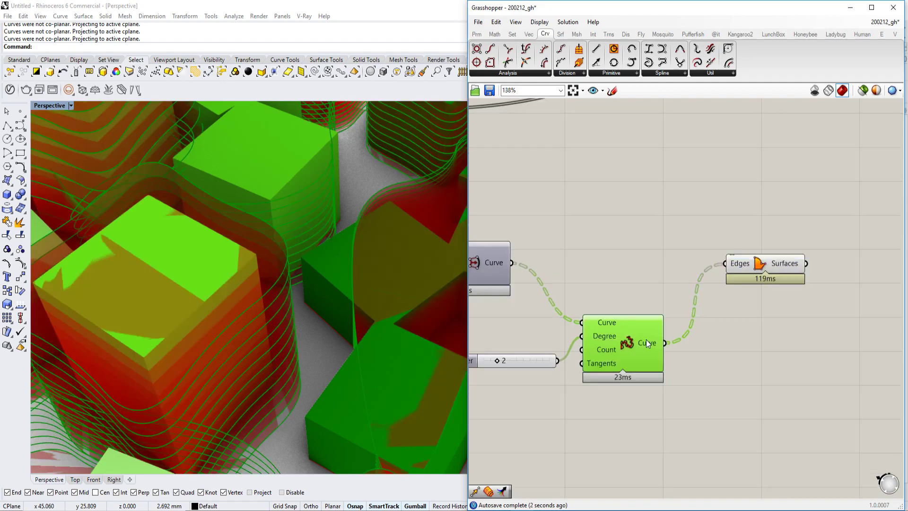
Space Boundary Surfaces away from Rebuild Curve and examine how the surfaced outlines cover the block tops.
scroll(293, 265, "down", 5)
scroll(321, 293, "up", 8)
right_click_drag(345, 251, 337, 262, "shift")
left_click(782, 267)
left_click_drag(782, 268, 807, 297)
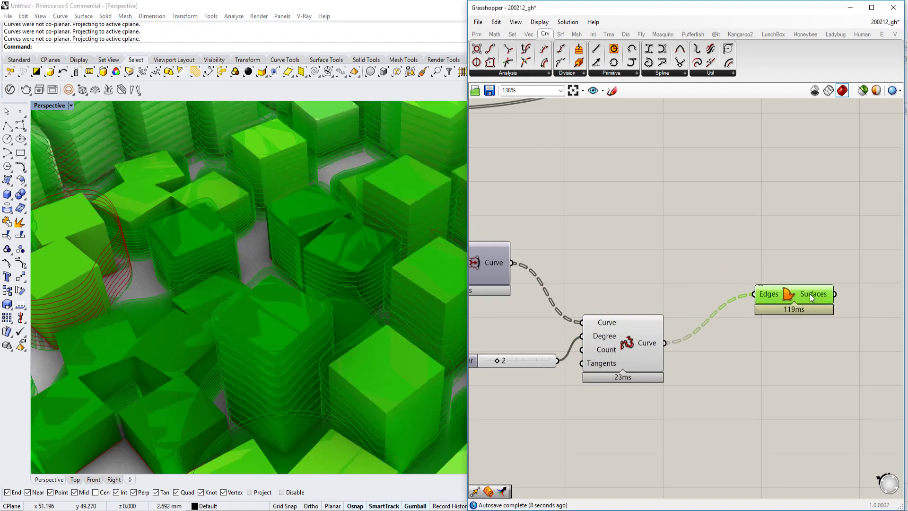
scroll(283, 338, "up", 3)
scroll(241, 219, "down", 6)
left_click(725, 230)
scroll(334, 247, "down", 5)
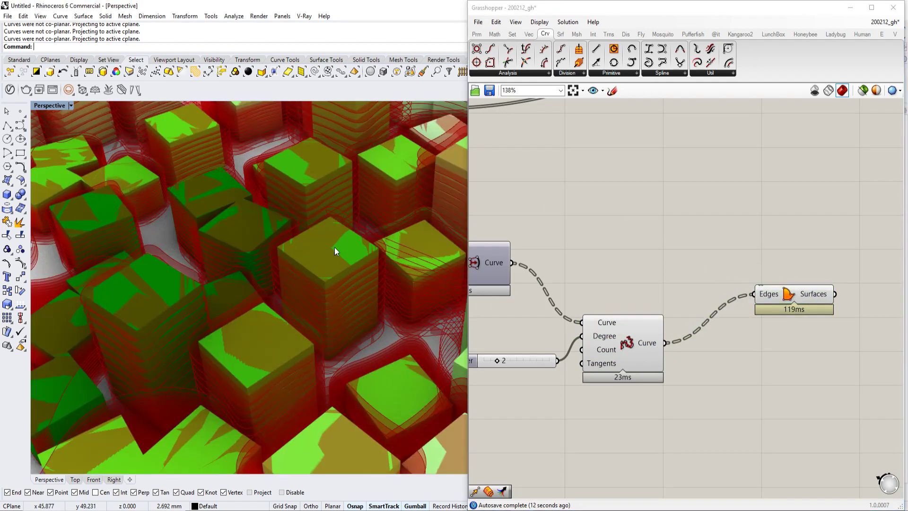
Add a Merge component and connect the Offset Curve output to D1 and the Rebuild Curve output to D2.
double_click(690, 256)
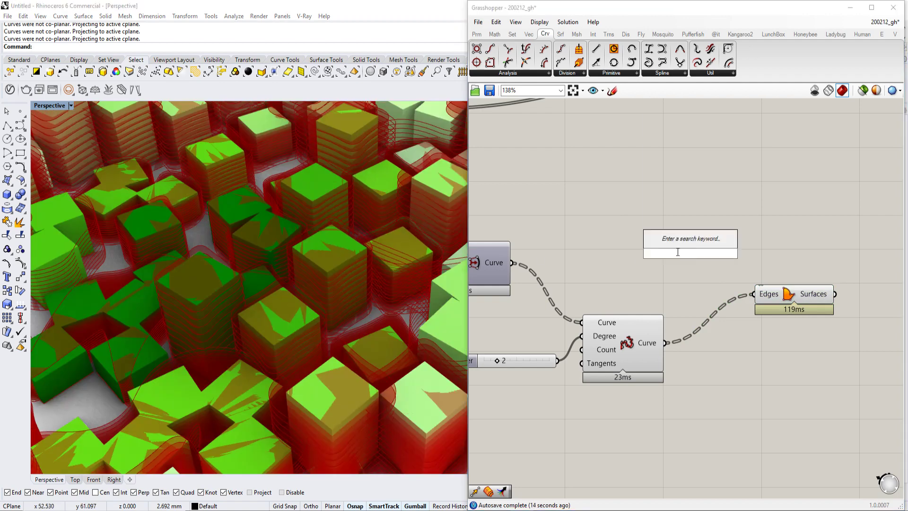
type("merge")
left_click(680, 242)
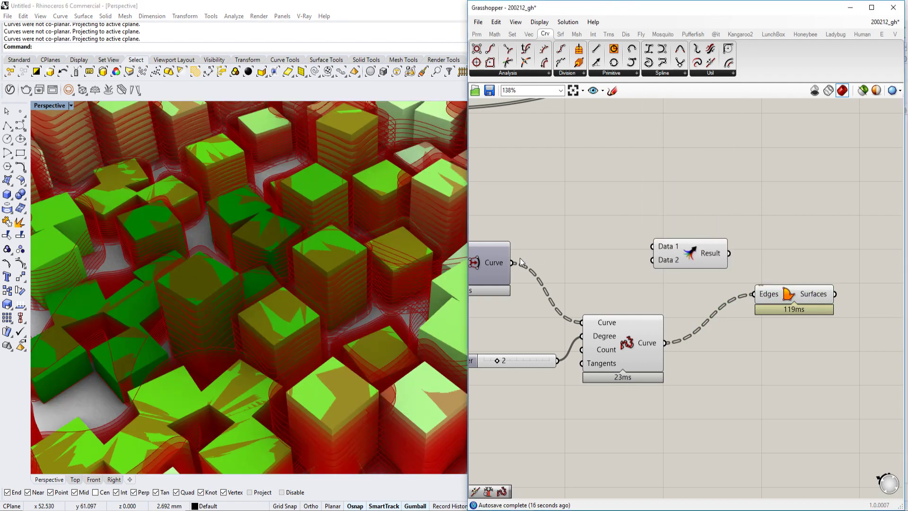
left_click_drag(521, 263, 653, 247)
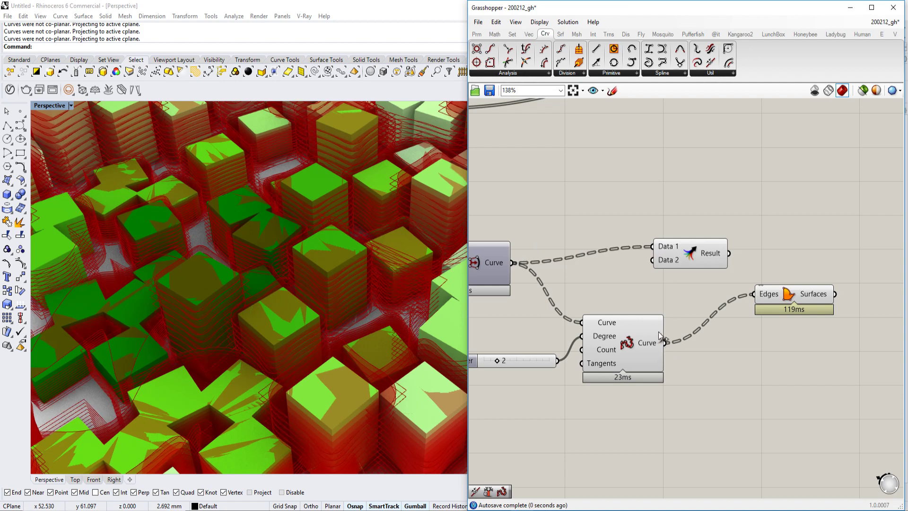
left_click_drag(664, 342, 665, 253)
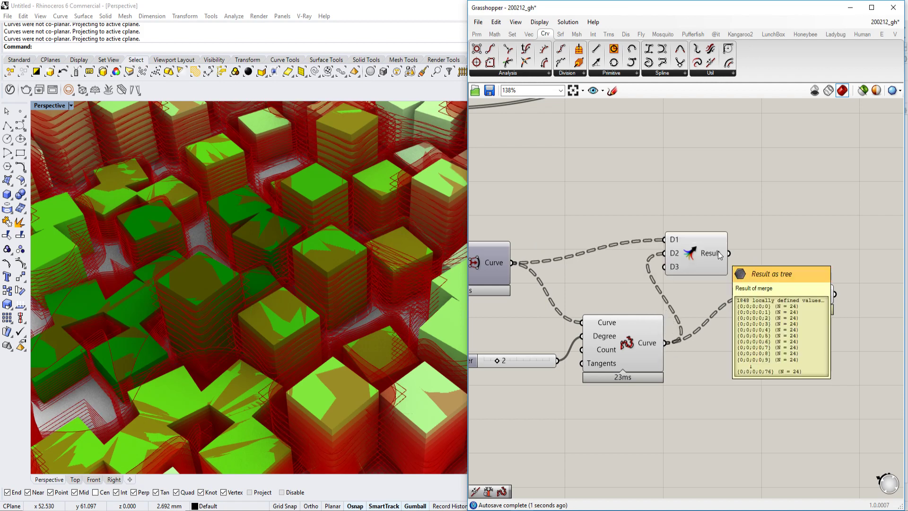
Replace the source of Merge's D1 input with the Geometry output of the Move component that stacks the footprints.
right_click_drag(471, 265, 609, 258)
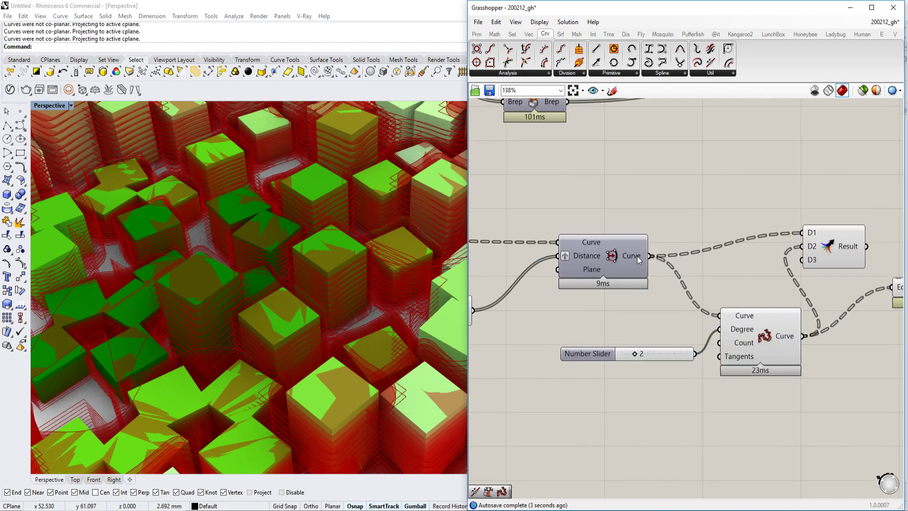
scroll(666, 248, "down", 1)
right_click_drag(666, 248, 756, 249)
scroll(629, 246, "down", 1)
right_click_drag(630, 246, 824, 236)
scroll(680, 232, "down", 5)
left_click_drag(678, 230, 770, 229)
scroll(871, 229, "up", 6)
right_click_drag(779, 245, 698, 253)
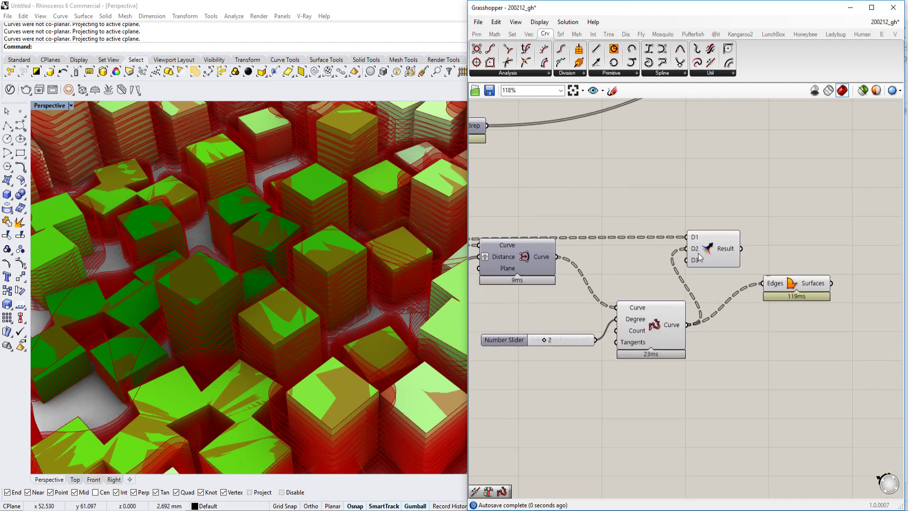
Connect the Merge Result to the Edges input of Boundary Surfaces in place of the Rebuild Curve wire.
scroll(676, 328, "up", 1)
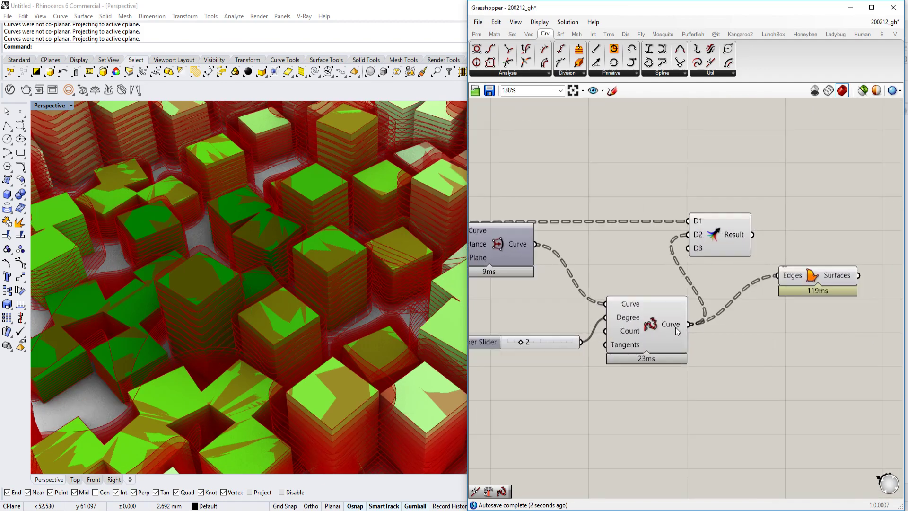
right_click_drag(769, 264, 687, 269)
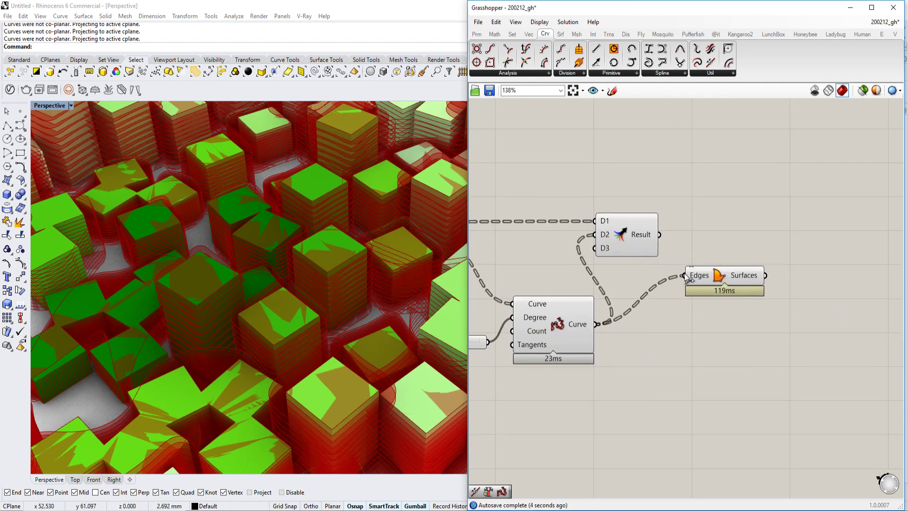
mouse_move(649, 238)
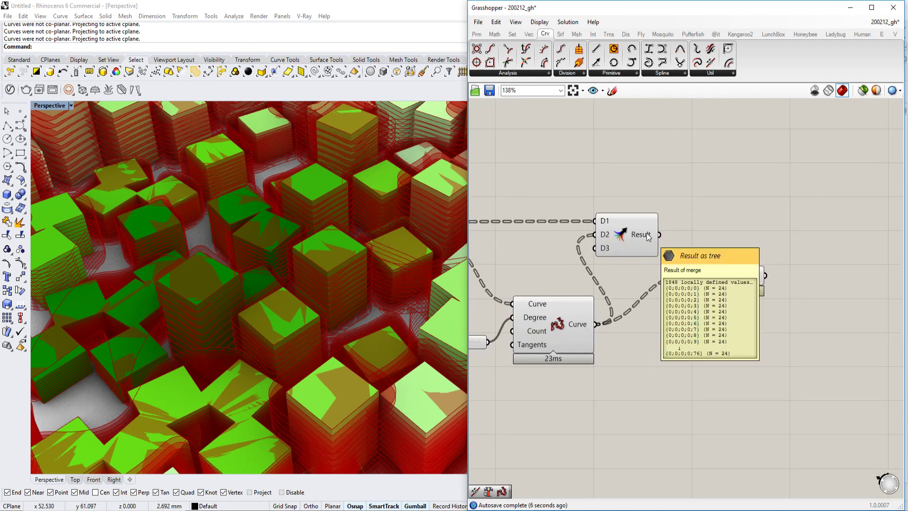
left_click_drag(659, 234, 711, 264)
left_click(806, 210)
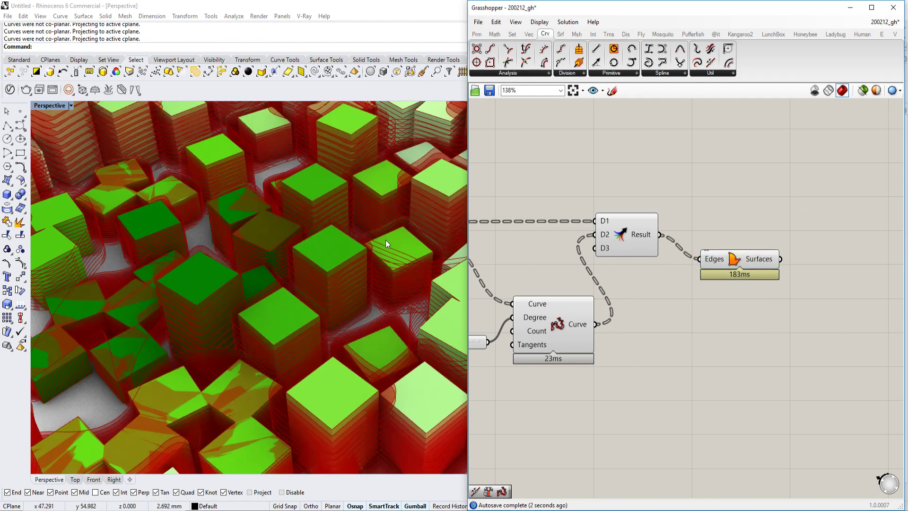
Examine the merged slab surfaces around the towers, especially where they overlap the roofs of the blocks.
scroll(361, 283, "up", 5)
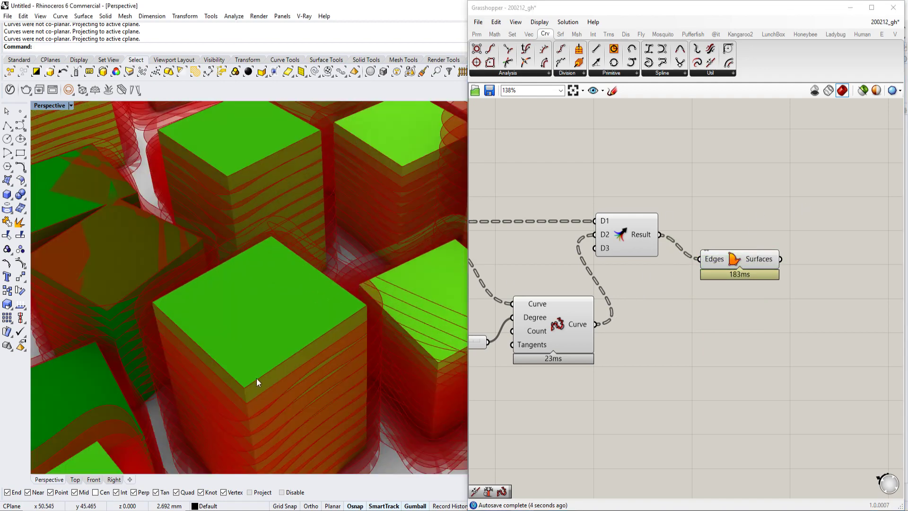
scroll(270, 335, "down", 6)
right_click_drag(241, 338, 338, 313)
scroll(362, 311, "down", 5)
scroll(360, 279, "up", 5)
right_click_drag(320, 380, 254, 354)
scroll(327, 350, "down", 5)
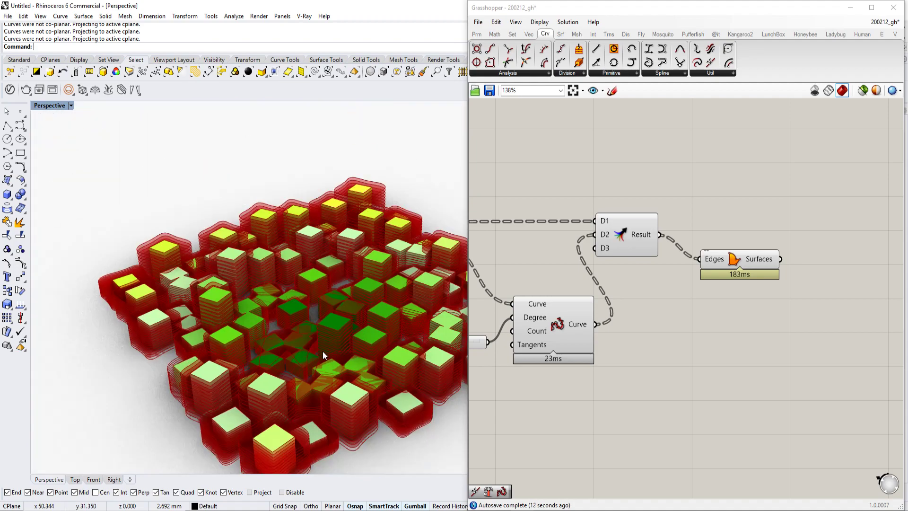
scroll(354, 395, "up", 3)
scroll(355, 394, "up", 5)
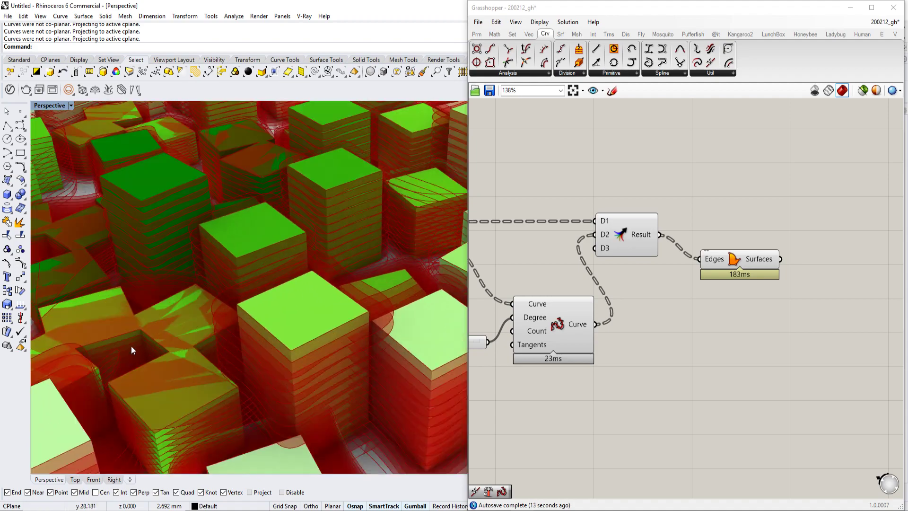
scroll(294, 303, "up", 5)
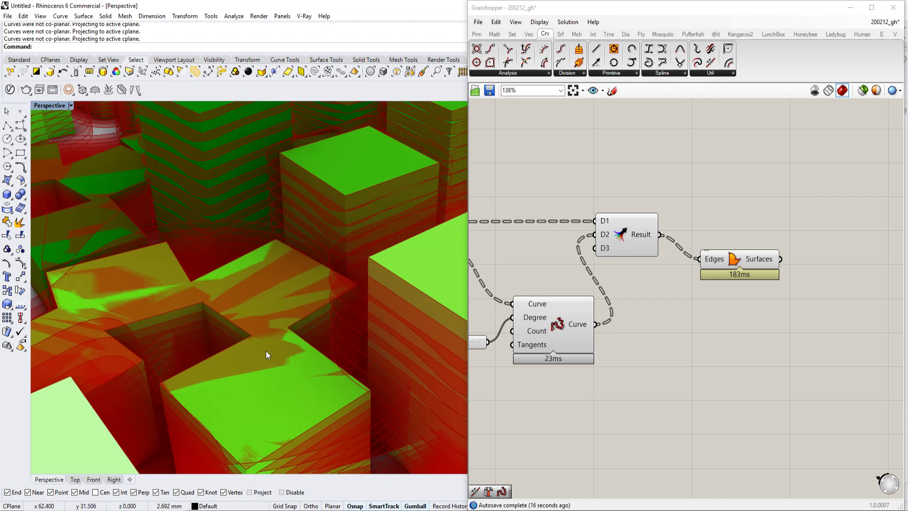
Add an Addition component below the Range and Unit Z components that drive the floor heights.
scroll(675, 256, "down", 6)
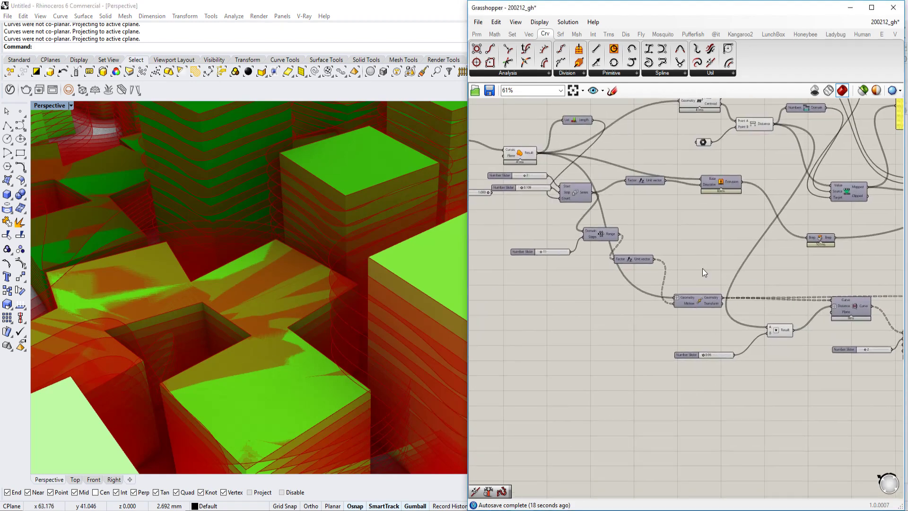
scroll(701, 268, "up", 5)
right_click_drag(629, 241, 704, 323)
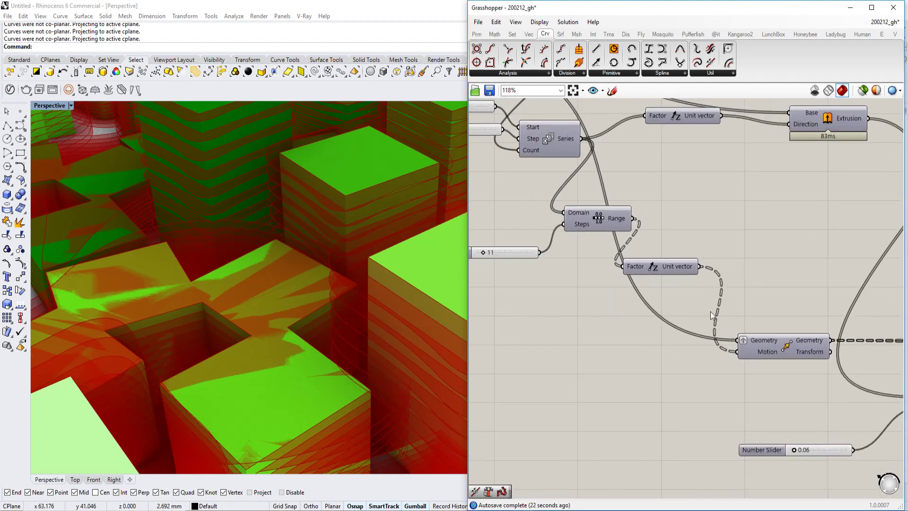
double_click(569, 333)
type("add")
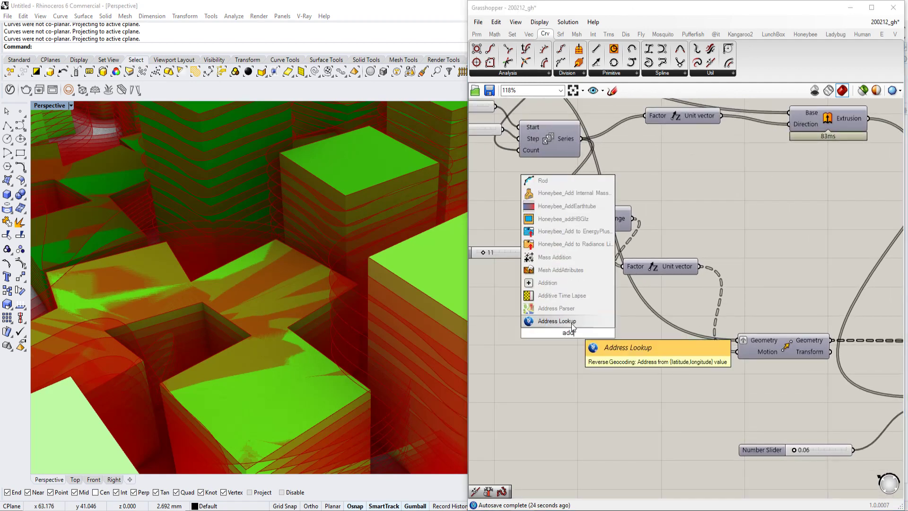
left_click(558, 283)
scroll(555, 319, "up", 3)
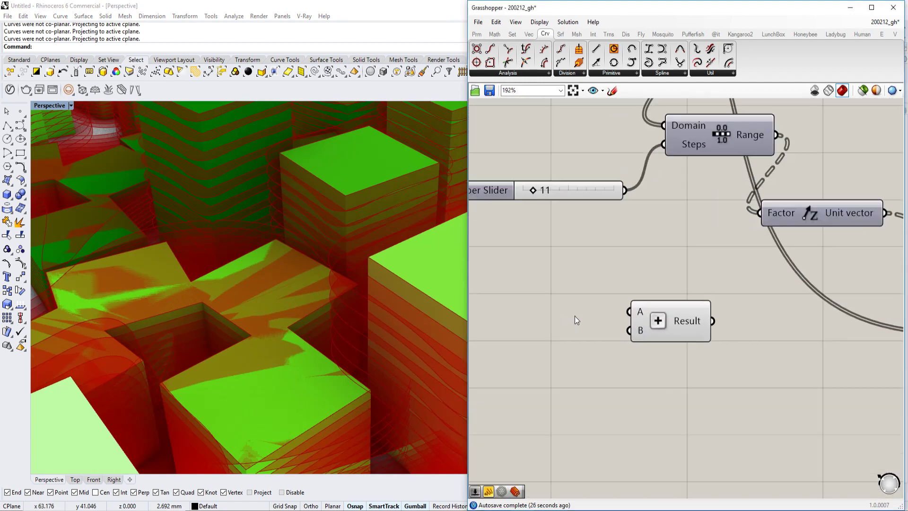
Add a number slider of 0.01, then connect the Range output to Addition's A input and the slider to B.
double_click(562, 379)
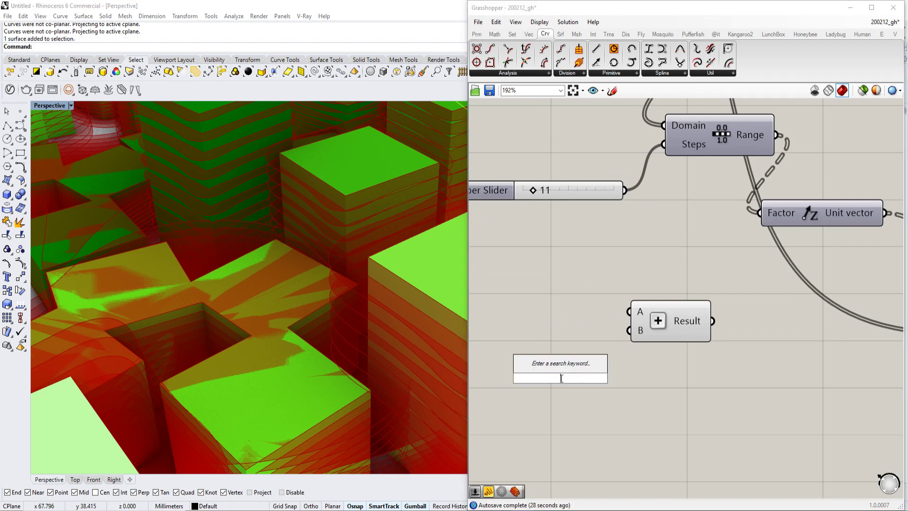
type("0.01")
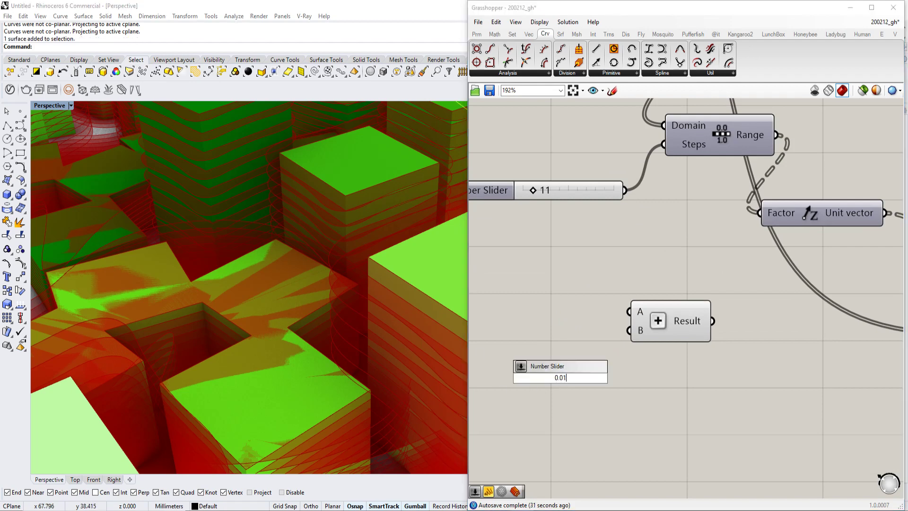
key("Return")
scroll(823, 256, "down", 1)
right_click_drag(793, 256, 666, 302)
right_click_drag(610, 372, 588, 345)
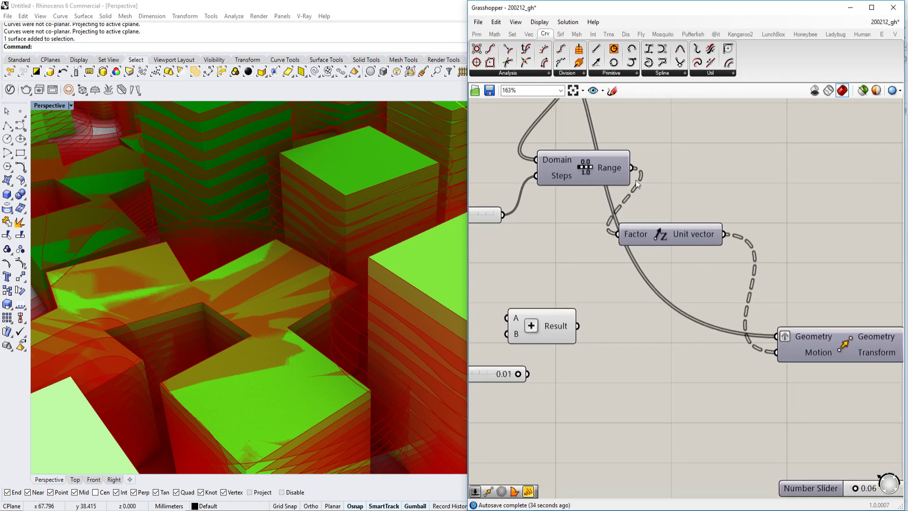
left_click_drag(634, 167, 507, 318)
left_click_drag(528, 374, 507, 334)
right_click_drag(539, 337, 680, 323)
Set the minimum of the Addition's number slider to -0.01.
double_click(564, 359)
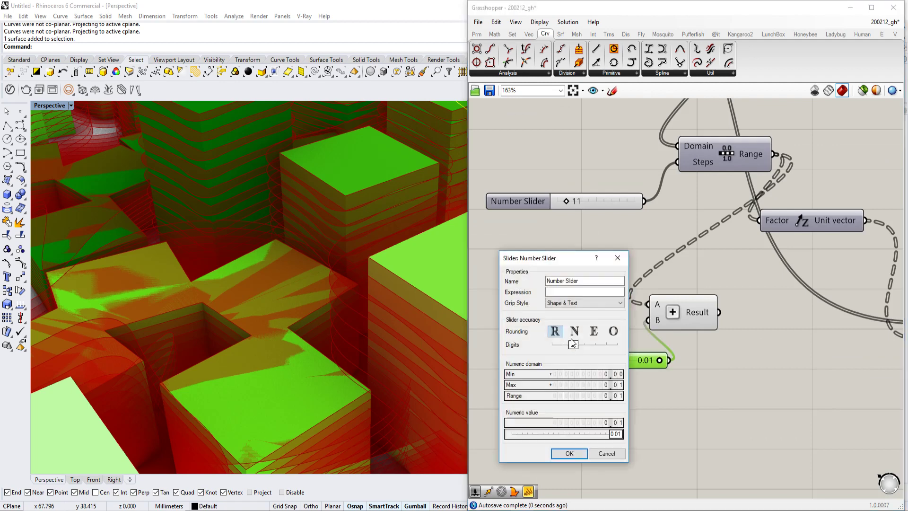
double_click(597, 374)
type("-0.01")
key("Return")
left_click(562, 454)
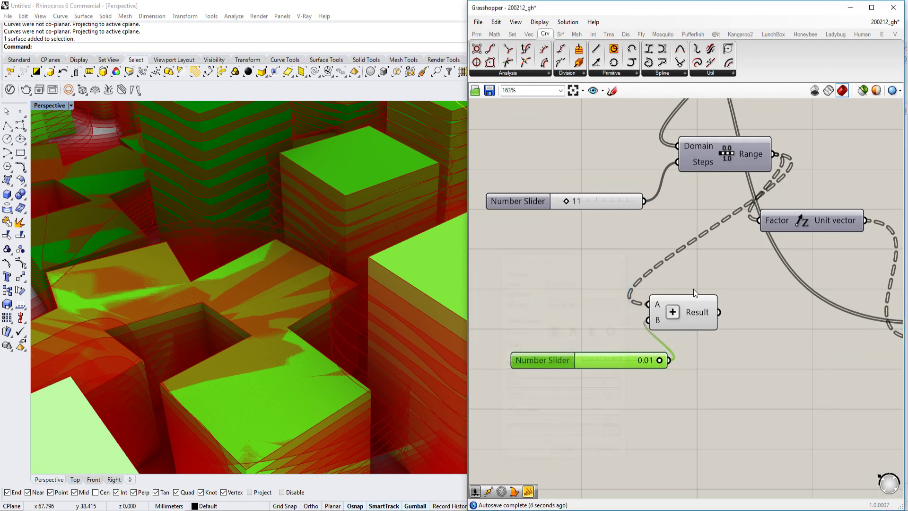
Connect the Addition Result to Unit Z's Factor input, set the slider to -0.01 and check the roofs.
left_click_drag(720, 313, 759, 221)
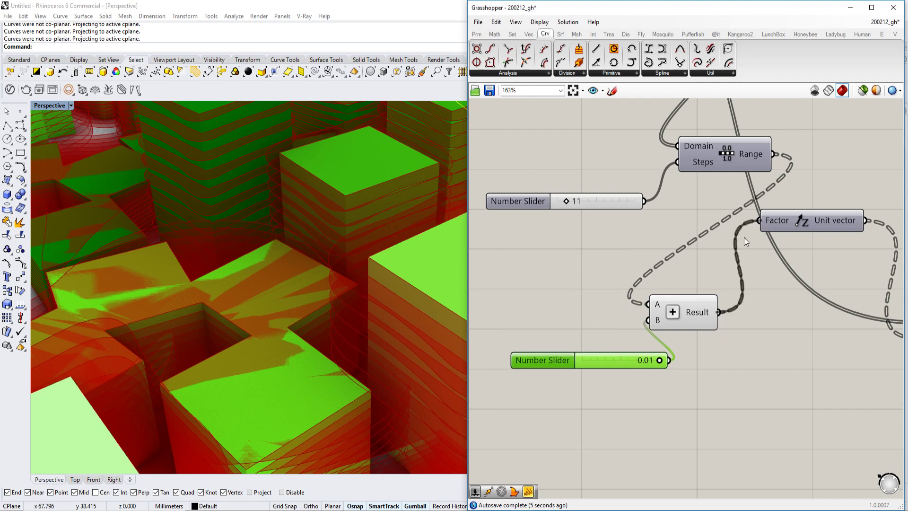
scroll(686, 317, "down", 2)
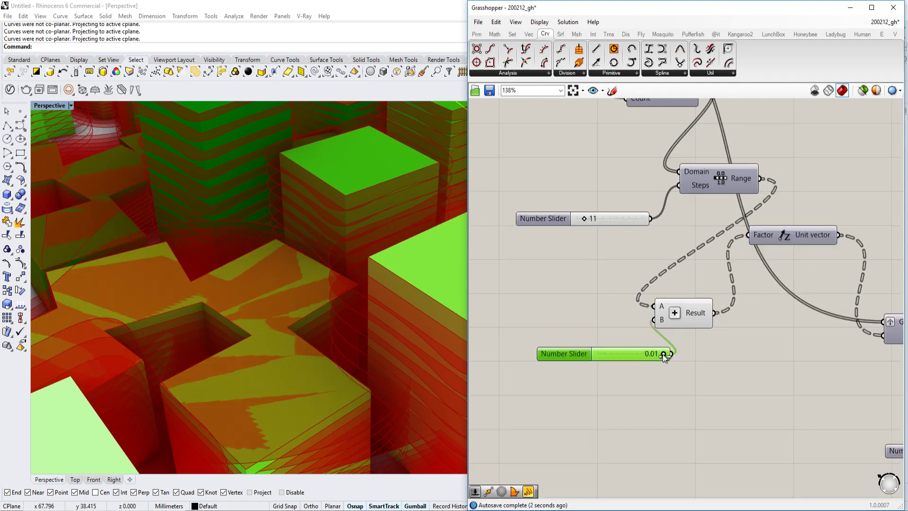
left_click_drag(663, 354, 584, 356)
scroll(634, 361, "up", 8)
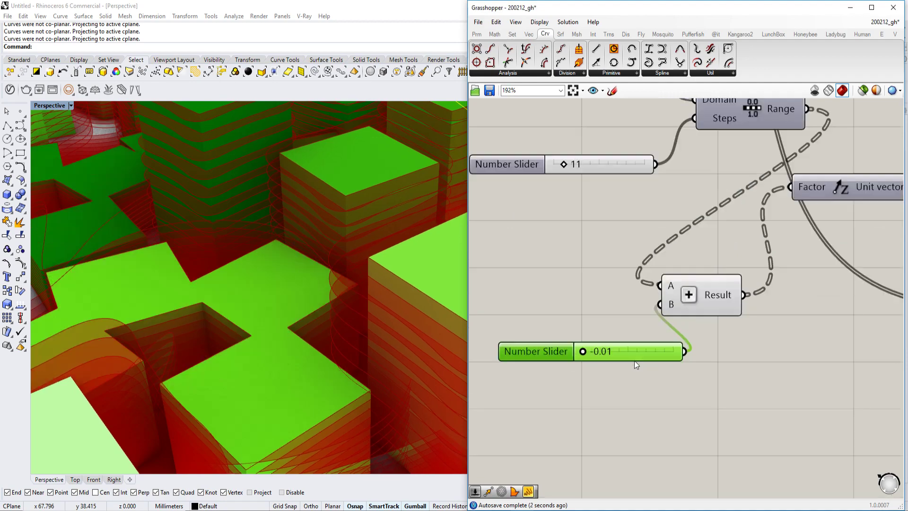
scroll(328, 347, "down", 6)
scroll(367, 297, "down", 3)
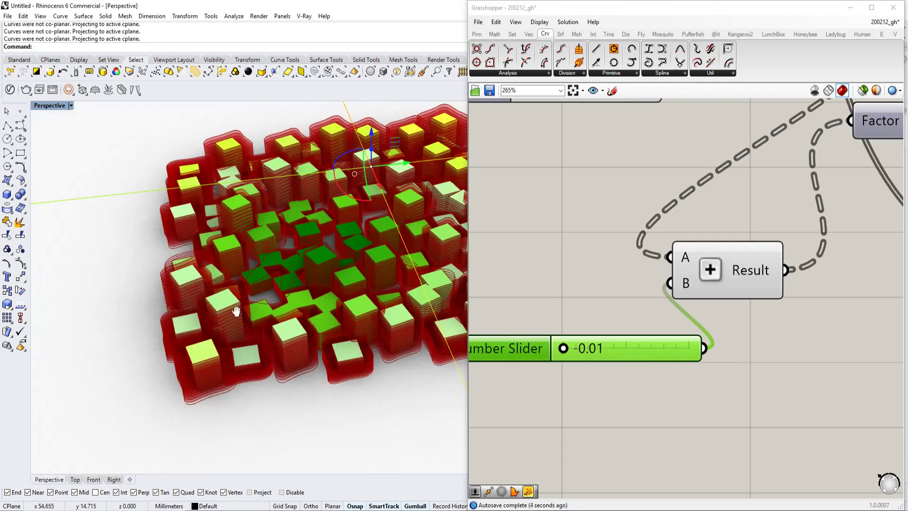
Add a Custom Preview component near Boundary Surfaces.
scroll(742, 317, "down", 10)
right_click_drag(889, 296, 575, 273)
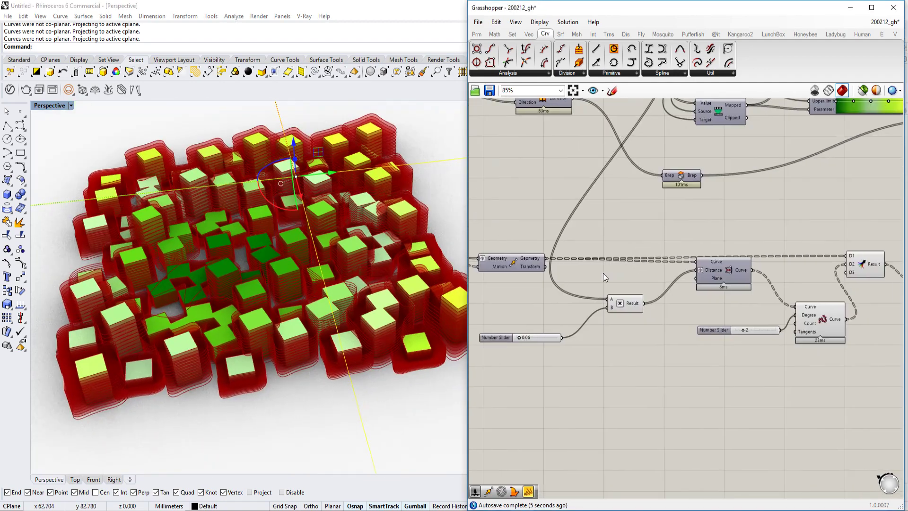
scroll(826, 275, "down", 1)
right_click_drag(875, 278, 643, 267)
scroll(671, 270, "up", 4)
left_click(687, 271)
right_click_drag(718, 282, 617, 291)
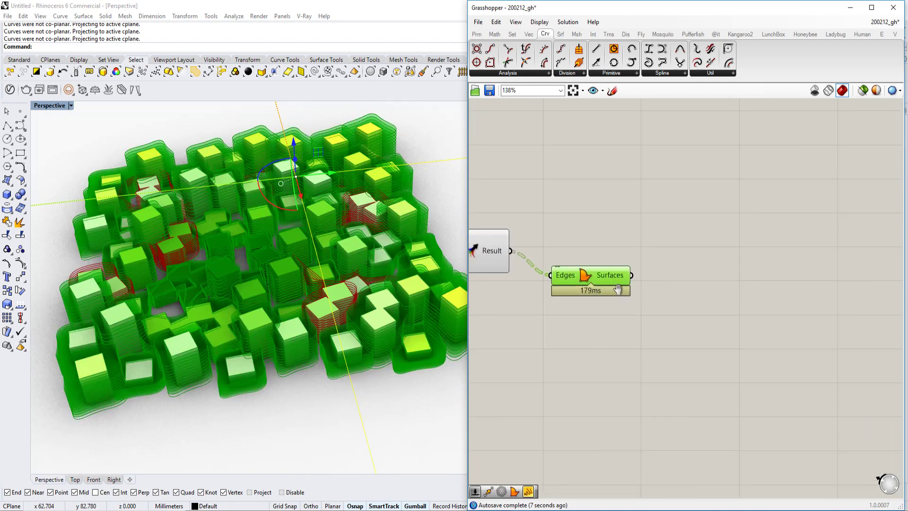
double_click(681, 349)
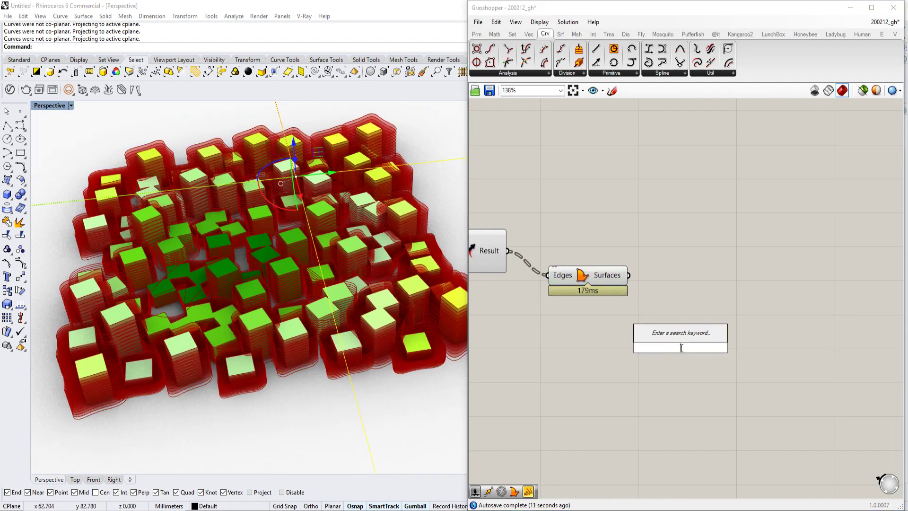
type("preview")
key("Return")
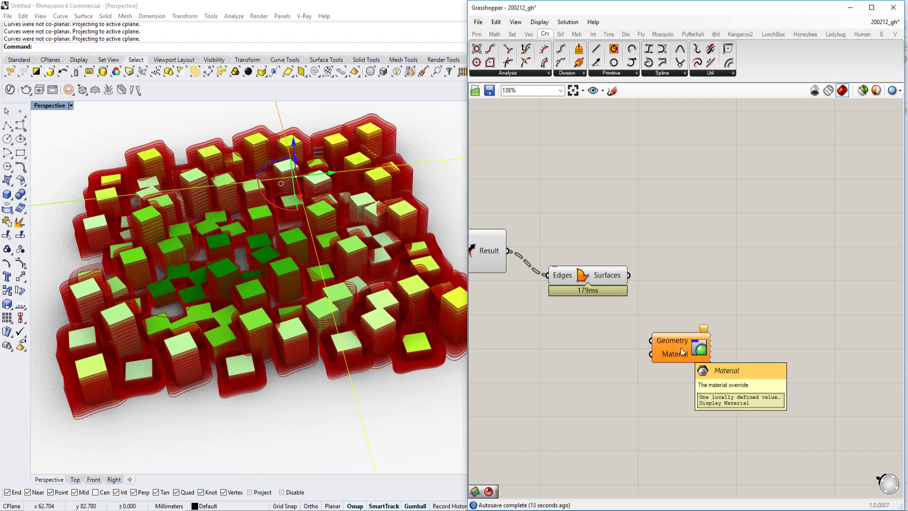
Place the Custom Preview beside Boundary Surfaces and connect the Surfaces output to its Geometry input.
left_click_drag(681, 352, 687, 287)
left_click_drag(628, 276, 658, 277)
left_click_drag(677, 281, 722, 290)
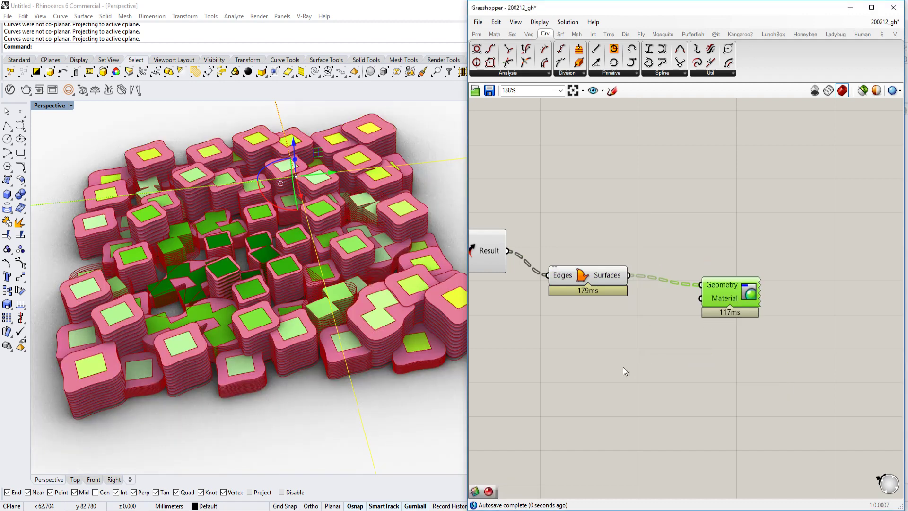
double_click(625, 371)
type("color pick")
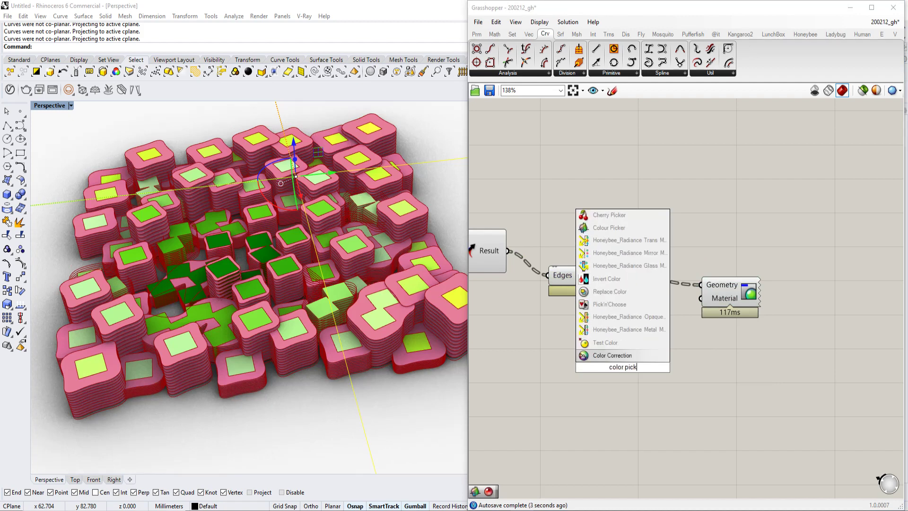
key("Return")
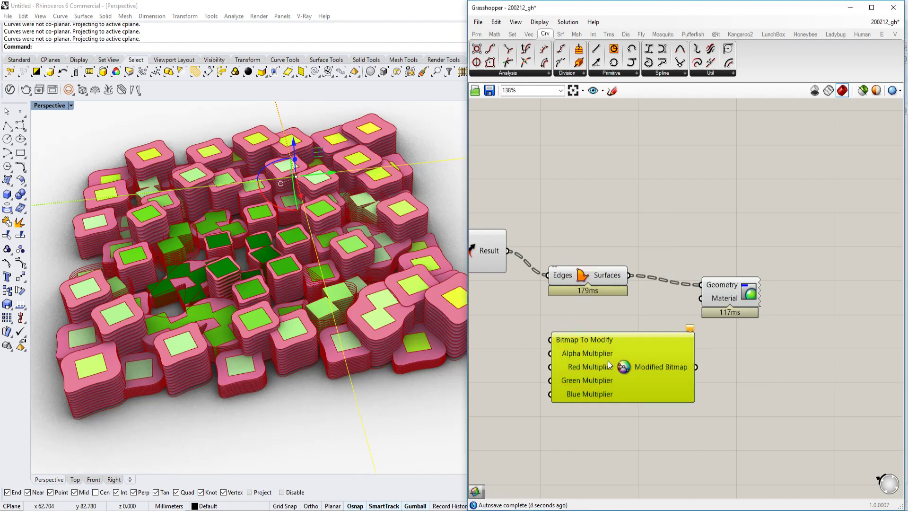
key("Delete")
Add a Colour Picker component below Boundary Surfaces.
double_click(609, 360)
type("color pick")
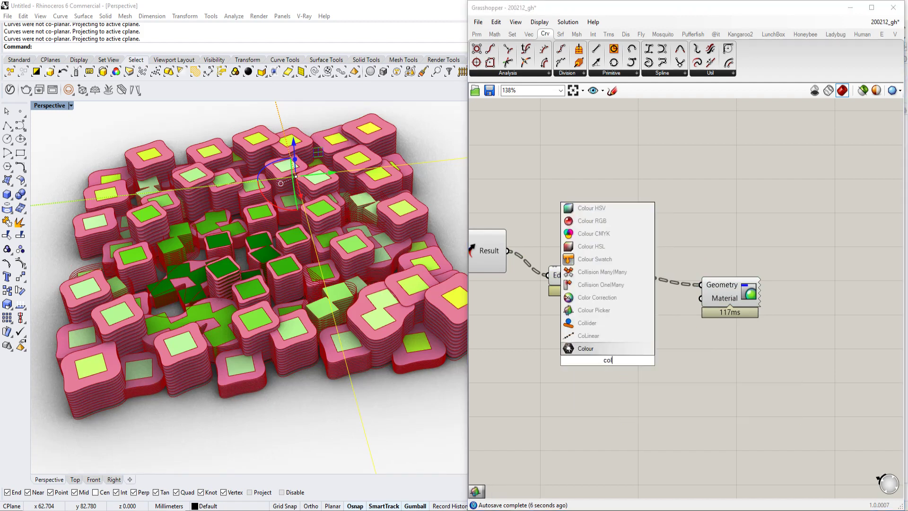
key("Up")
key("Up")
key("Up")
type("er")
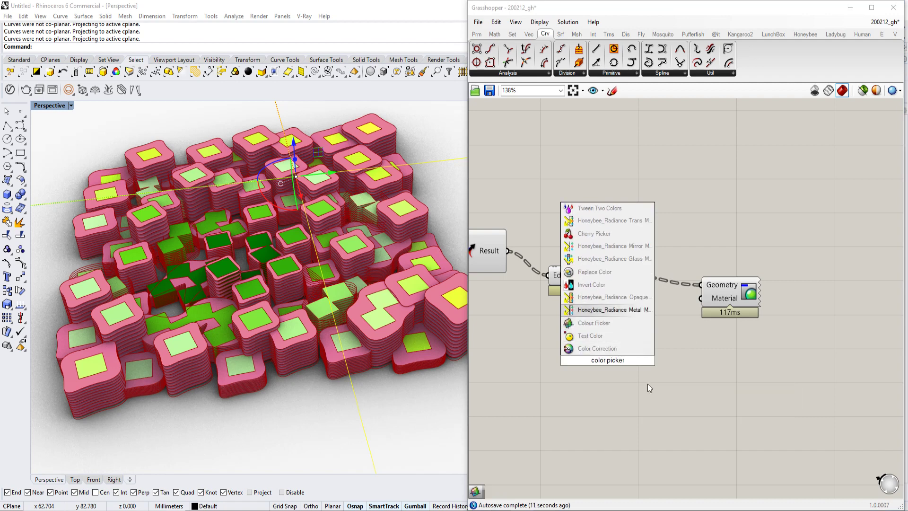
key("Down")
key("Return")
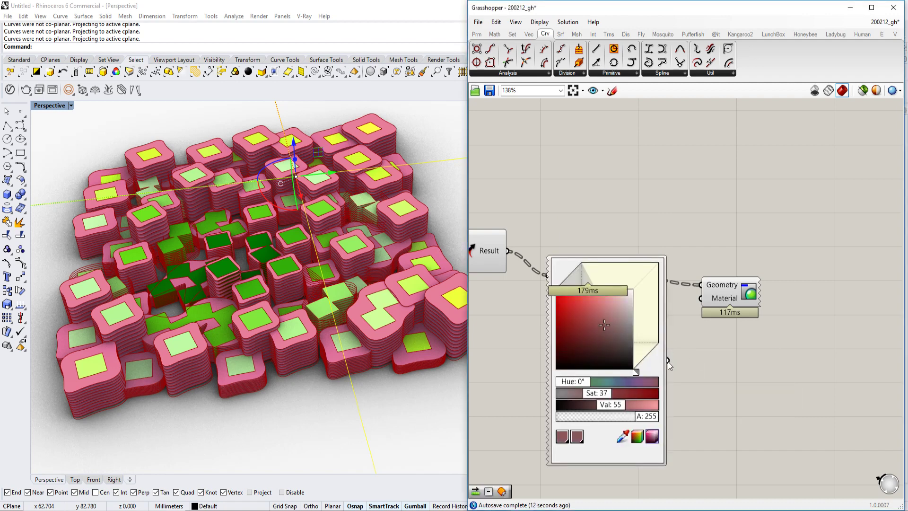
Set the Colour Picker to green with hue 127°, saturation 58 and value 42, and connect it to the Custom Preview's Material input.
left_click_drag(616, 385, 599, 381)
left_click(591, 323)
left_click_drag(661, 358, 705, 298)
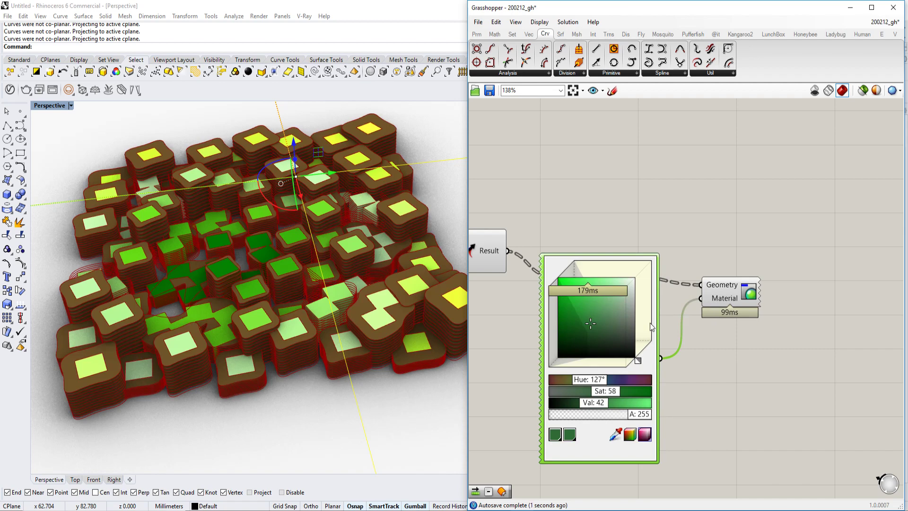
left_click_drag(653, 325, 689, 392)
Turn off the preview of the slab components from the offset through Boundary Surfaces so only the coloured preview displays.
scroll(653, 265, "down", 3)
right_click_drag(648, 246, 756, 247)
left_click_drag(718, 199, 505, 346)
middle_click(615, 301)
left_click(654, 270)
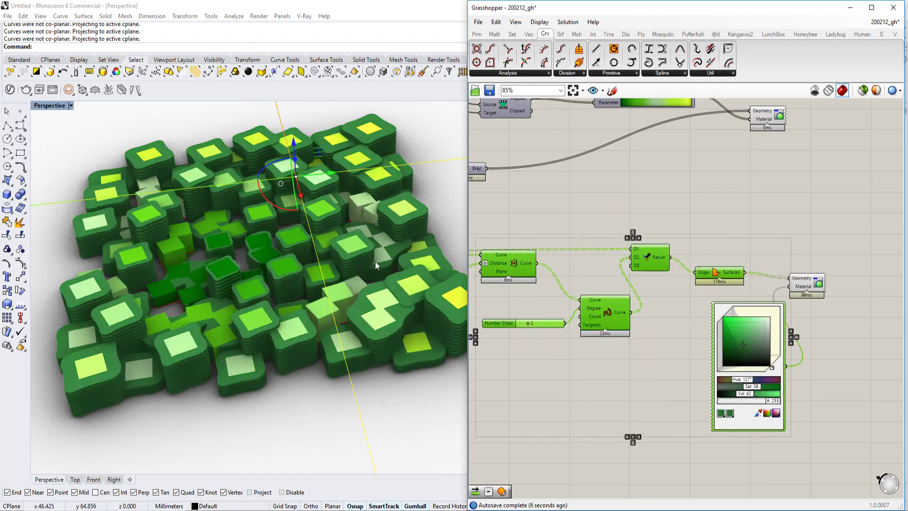
left_click(586, 216)
Examine the green slab massing from several angles and review the layout of the whole definition.
right_click_drag(223, 302, 233, 280)
left_click(322, 285)
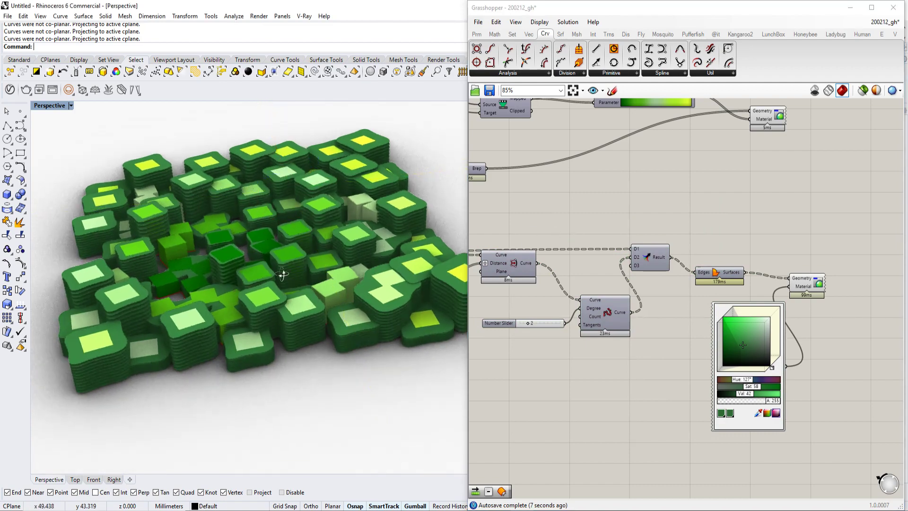
right_click_drag(287, 276, 260, 290)
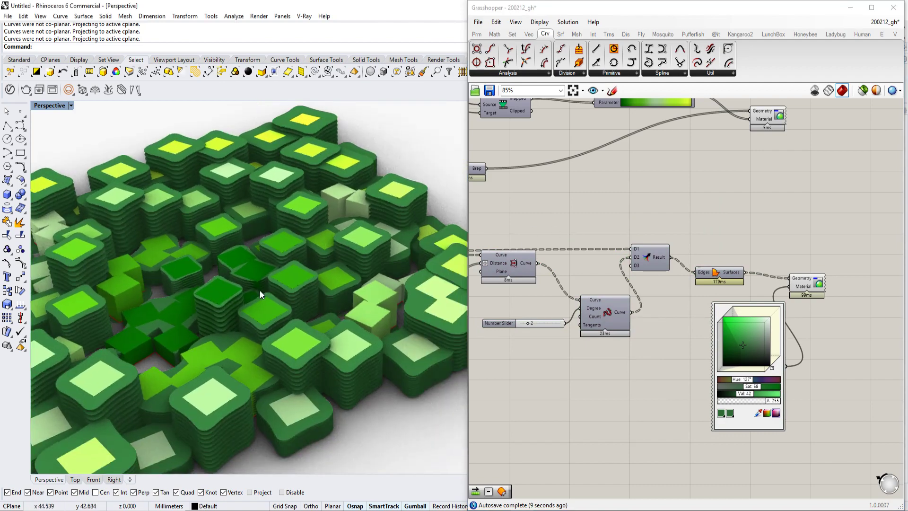
scroll(246, 269, "down", 3)
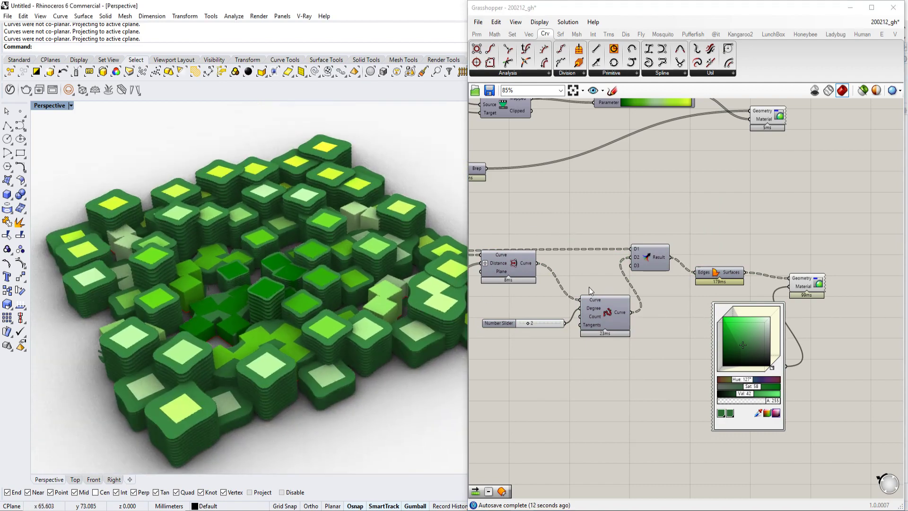
scroll(677, 283, "down", 2)
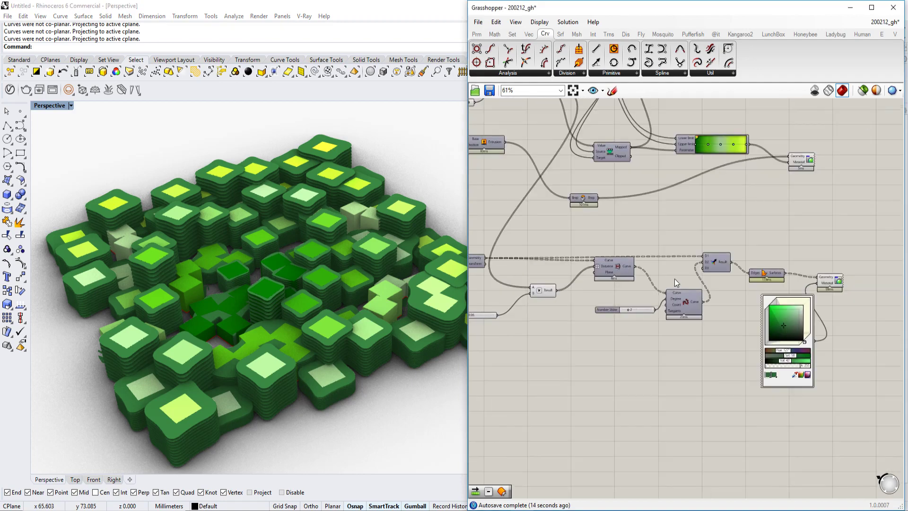
scroll(676, 283, "down", 3)
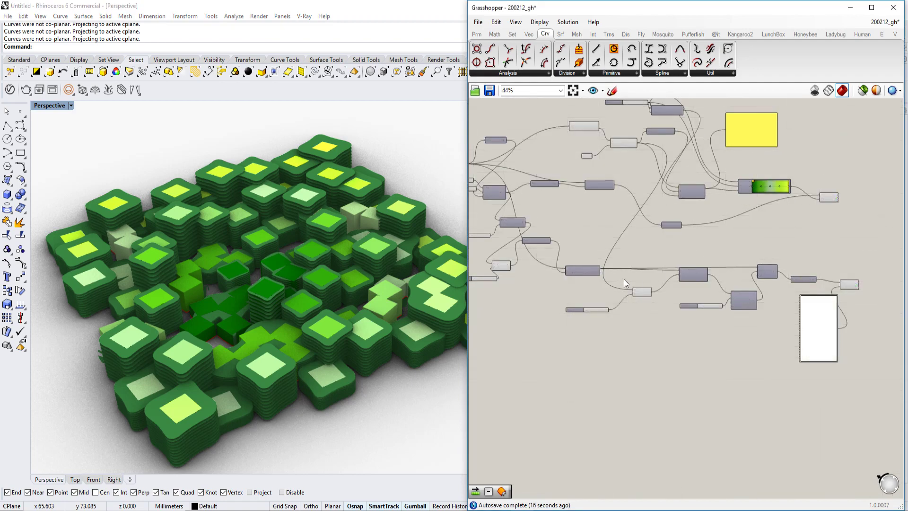
right_click_drag(625, 279, 717, 279)
scroll(652, 268, "up", 3)
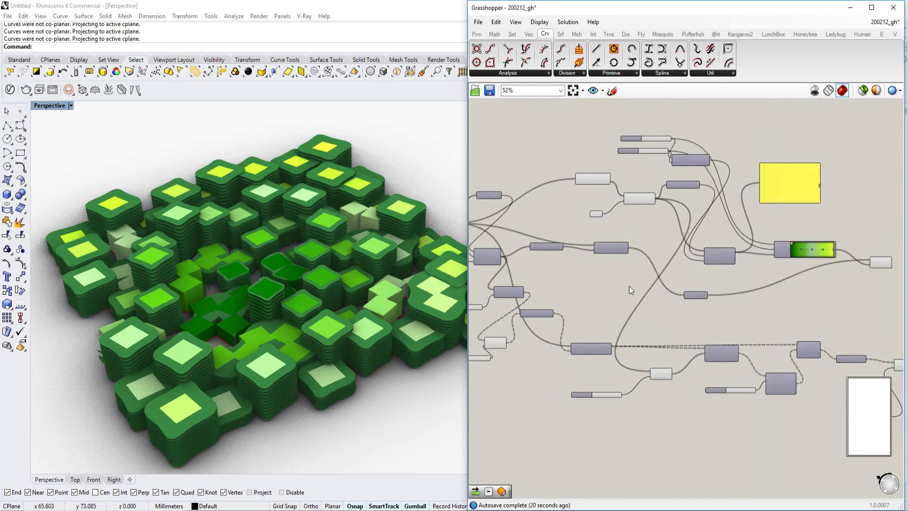
Move the attractor point feeding Distance's Point B to another spot among the buildings in the Rhino viewport.
scroll(629, 280, "up", 4)
left_click(622, 241)
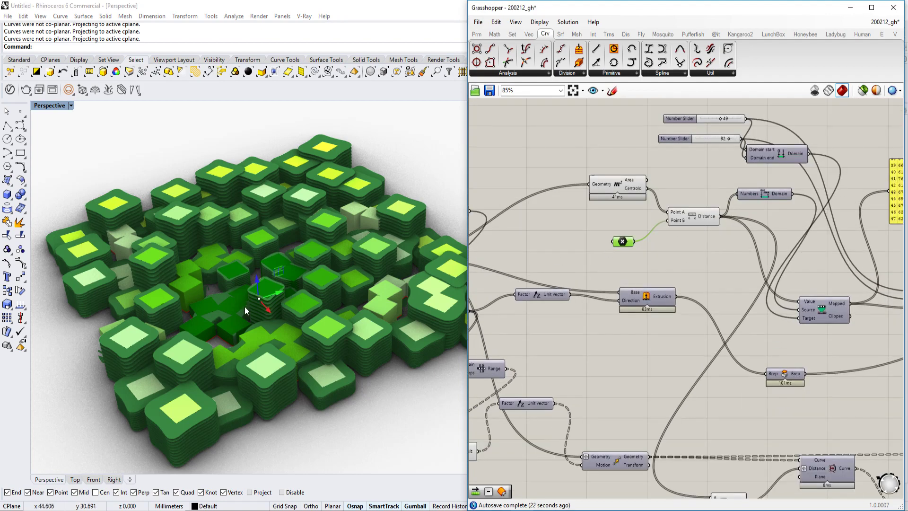
scroll(263, 305, "up", 2)
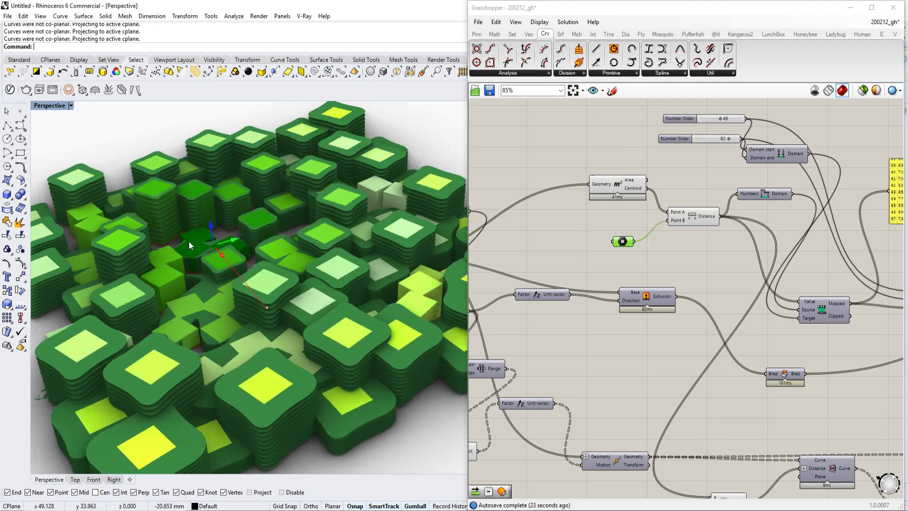
left_click_drag(189, 242, 254, 251)
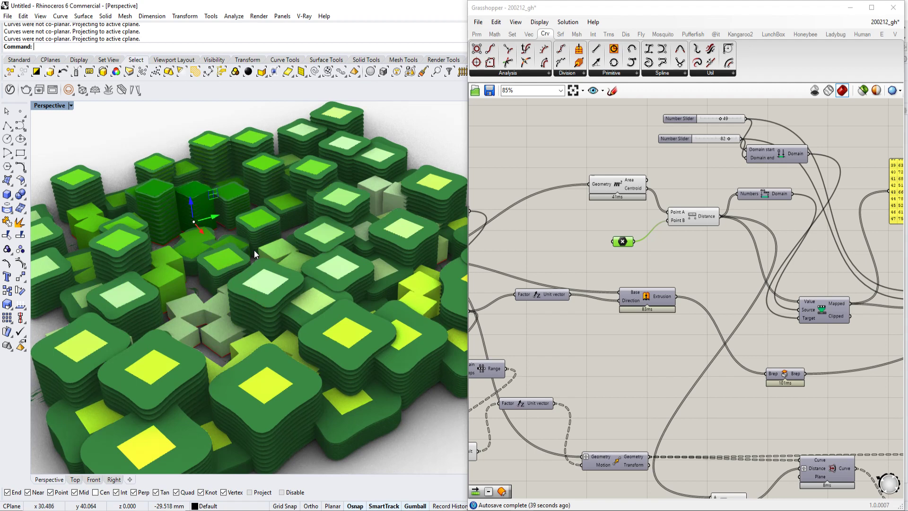
Shift the attractor Point parameter farther from the Distance component and check the massing from above.
scroll(647, 312, "up", 4)
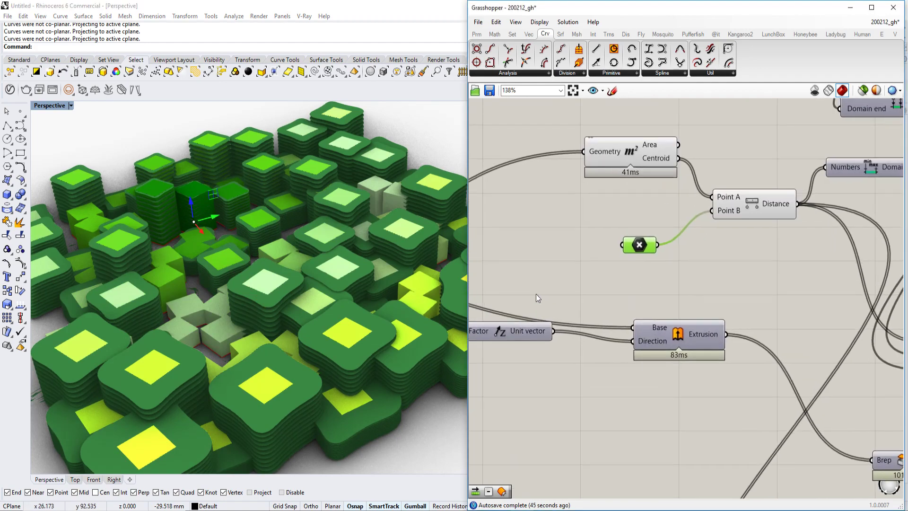
scroll(683, 300, "up", 3)
left_click_drag(678, 269, 598, 234)
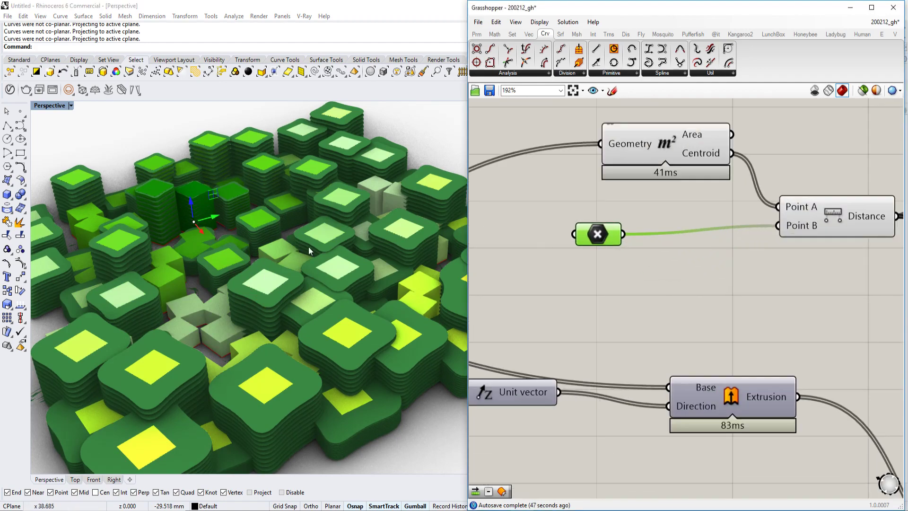
scroll(269, 279, "down", 5)
scroll(270, 279, "down", 3)
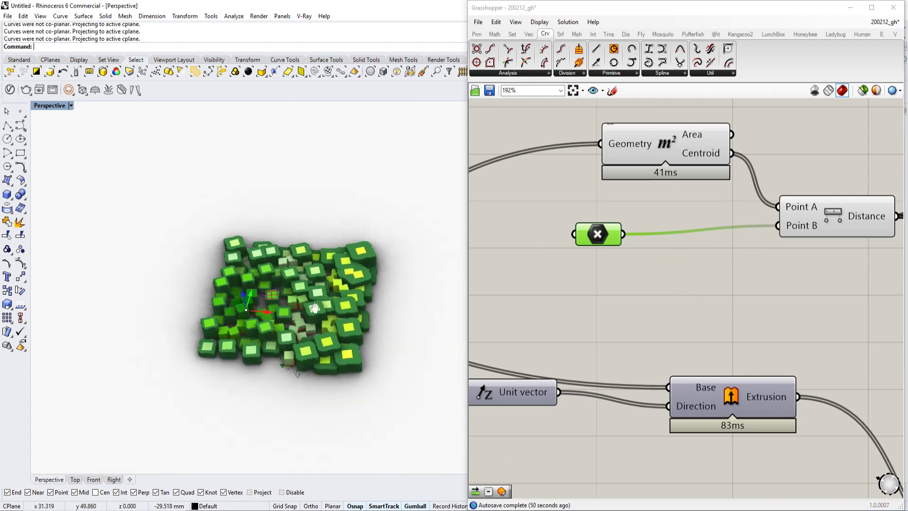
scroll(265, 341, "up", 8)
scroll(263, 356, "down", 3)
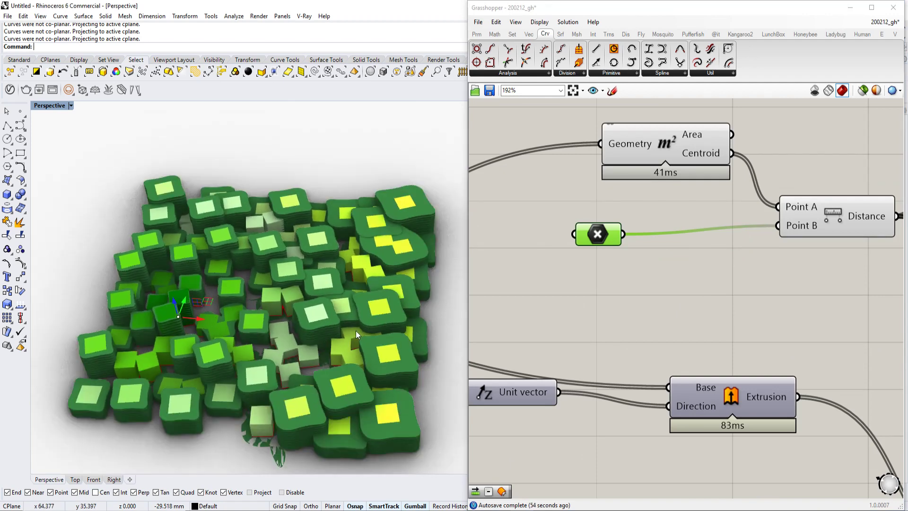
Add a Move component and a Unit X vector component below the attractor Point parameter.
double_click(652, 296)
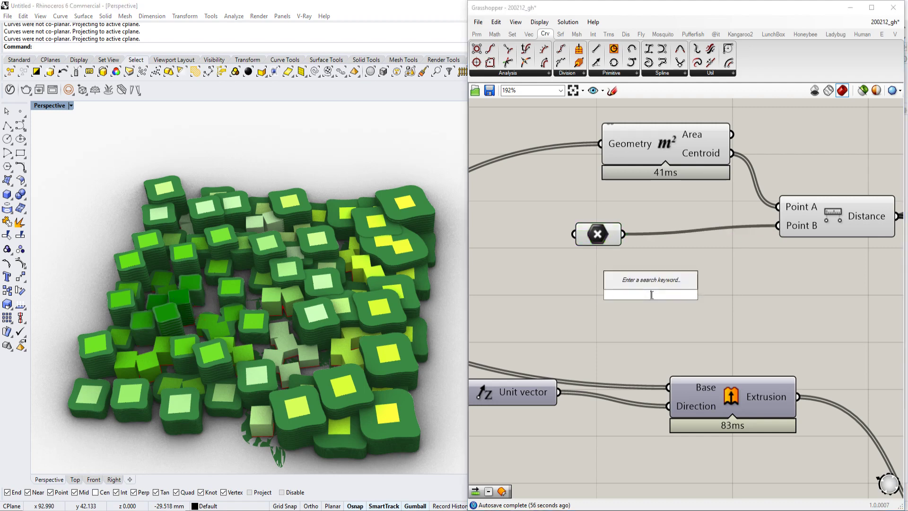
type("move")
key("Return")
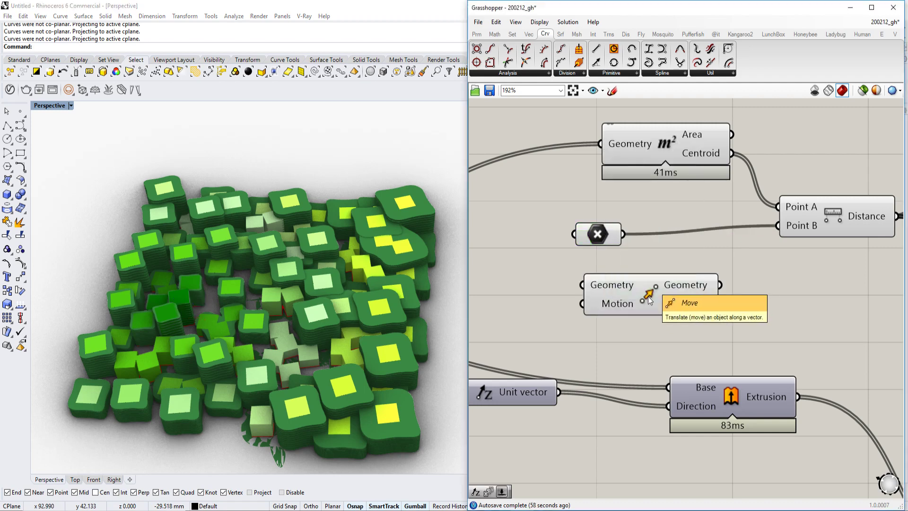
double_click(569, 330)
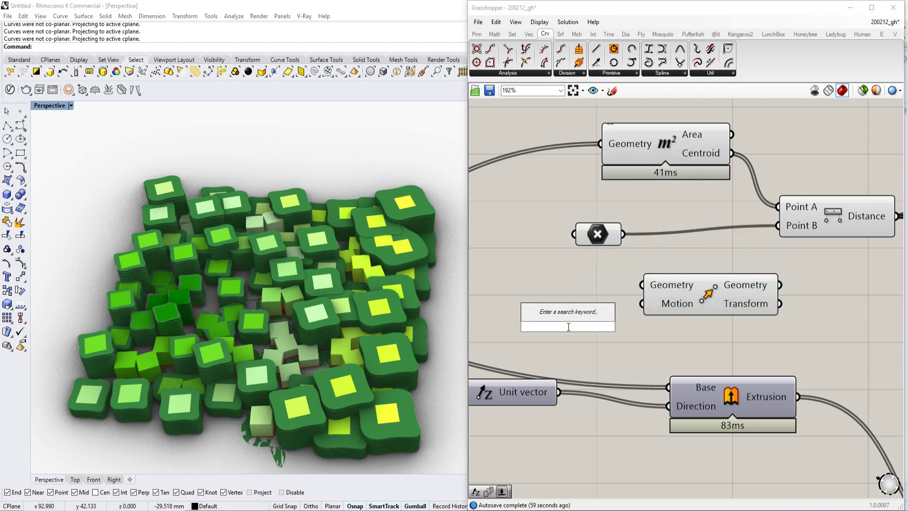
type("x")
left_click(547, 290)
right_click_drag(519, 328, 582, 295)
left_click_drag(654, 213, 654, 210)
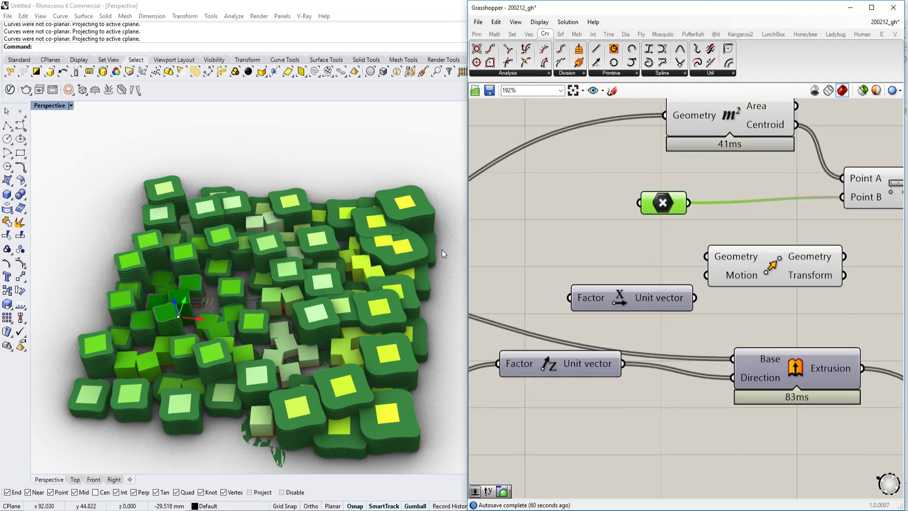
Add a number slider of 30.00 and connect it to Unit X's Factor input.
right_click_drag(532, 282, 642, 278)
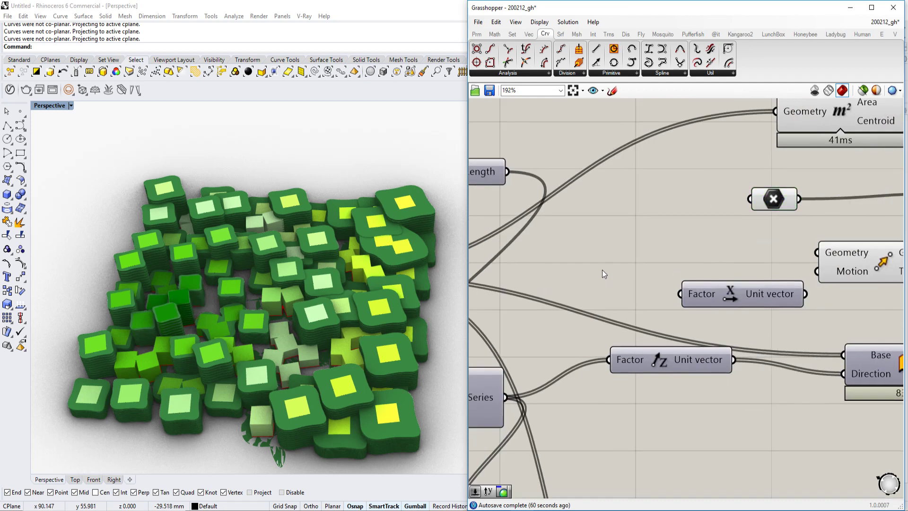
double_click(603, 270)
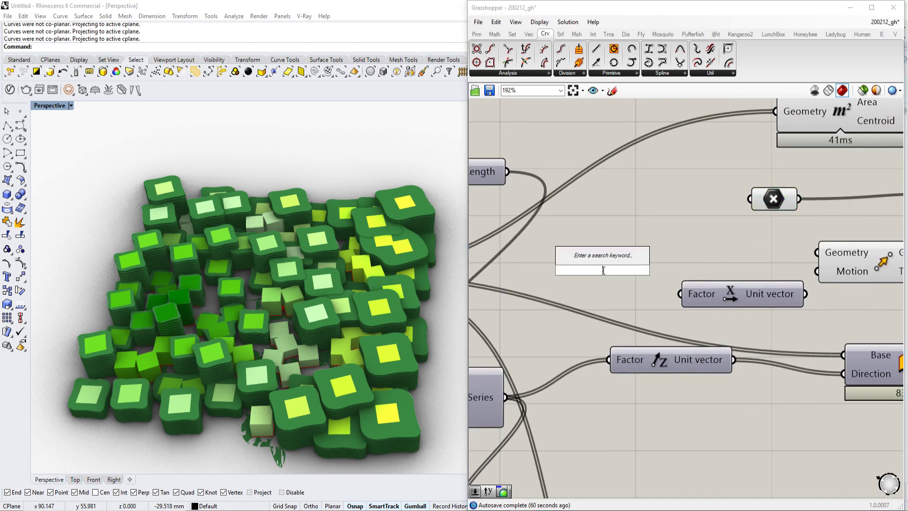
type("30")
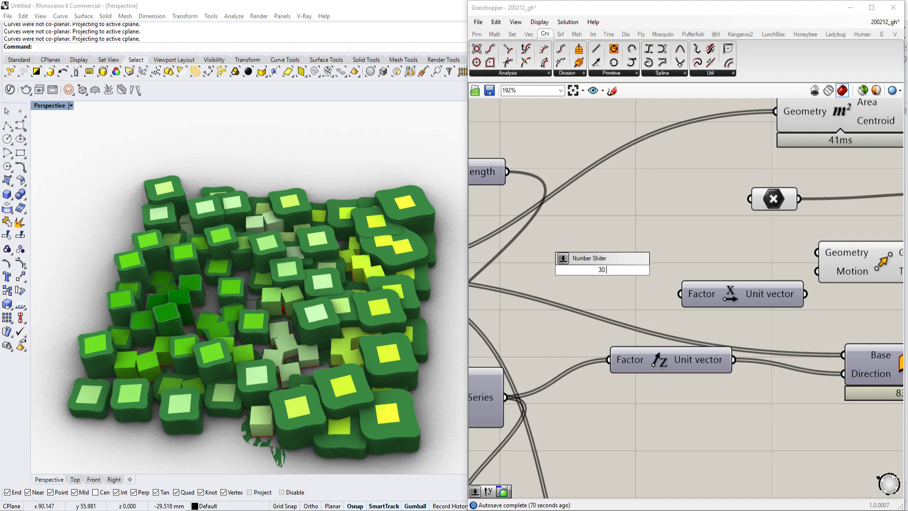
key("Return")
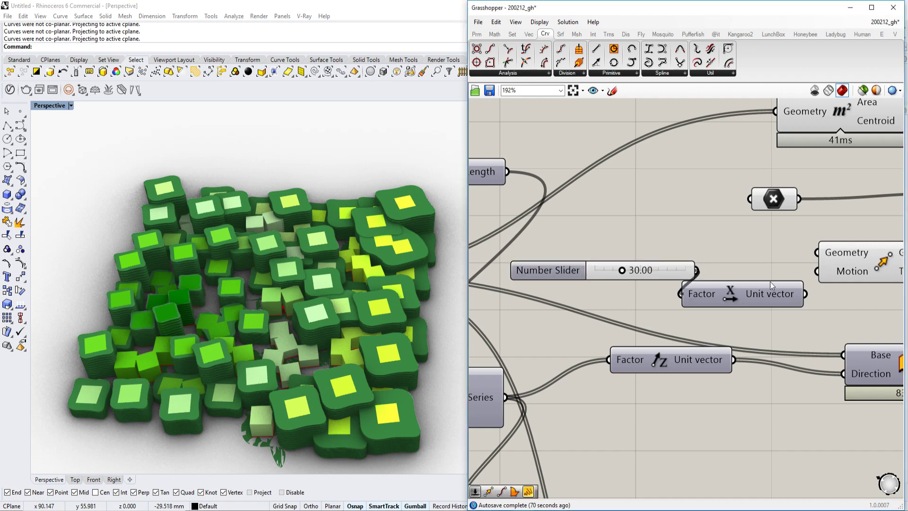
Connect Unit X to the Move component's Motion input and the attractor Point to its Geometry input.
right_click_drag(837, 287, 731, 290)
left_click_drag(699, 297, 696, 204)
left_click(773, 253)
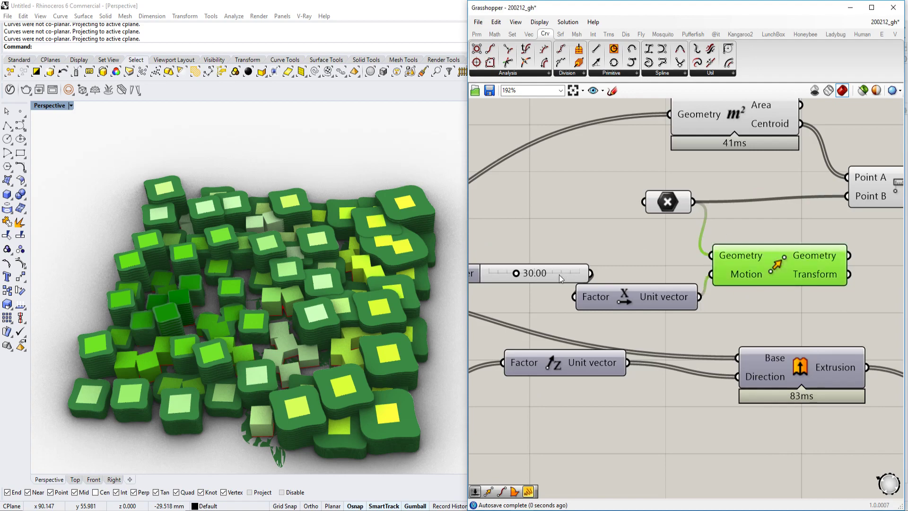
Set the Unit X factor slider to 0.25 and shift the Move component farther from Unit X.
scroll(226, 325, "down", 10)
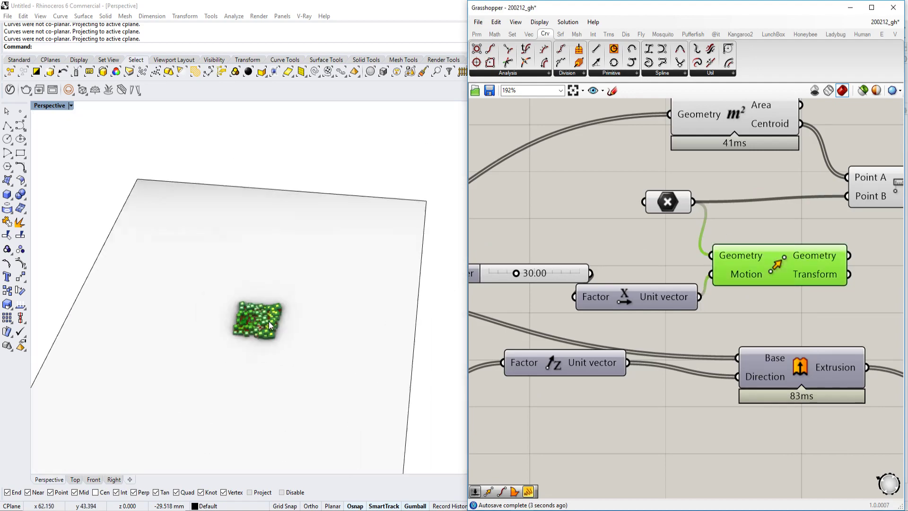
scroll(268, 322, "up", 15)
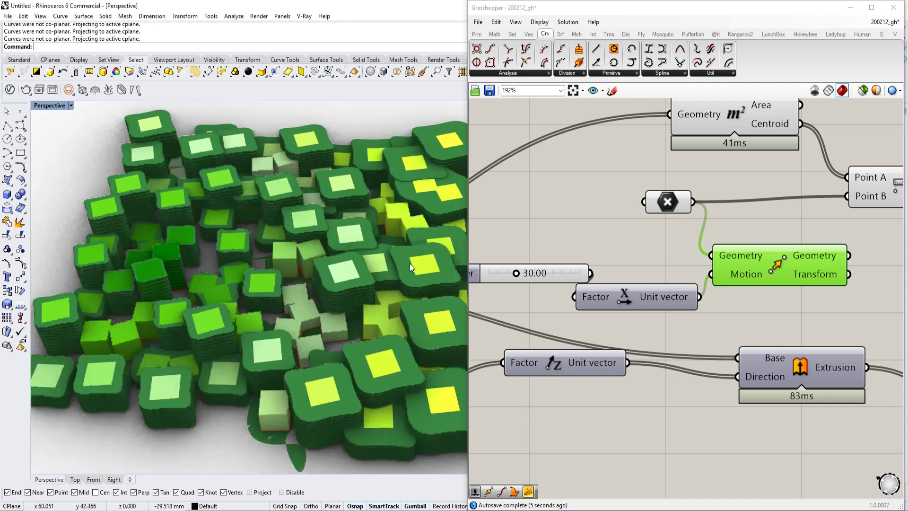
left_click_drag(516, 272, 489, 273)
left_click(752, 229)
left_click_drag(778, 265, 861, 268)
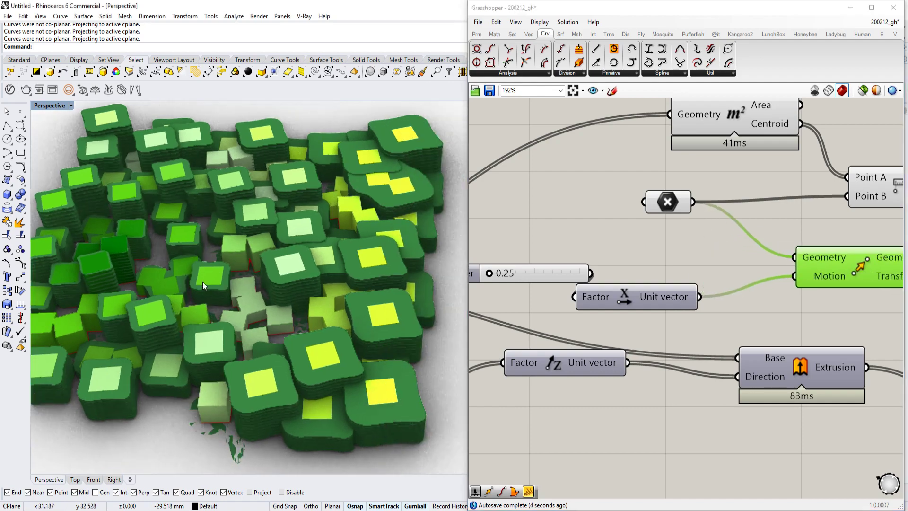
Set the Unit X factor slider to 3.90 while checking for the moved point between the buildings.
scroll(205, 282, "down", 8)
scroll(235, 273, "up", 13)
right_click_drag(234, 273, 306, 281, "shift")
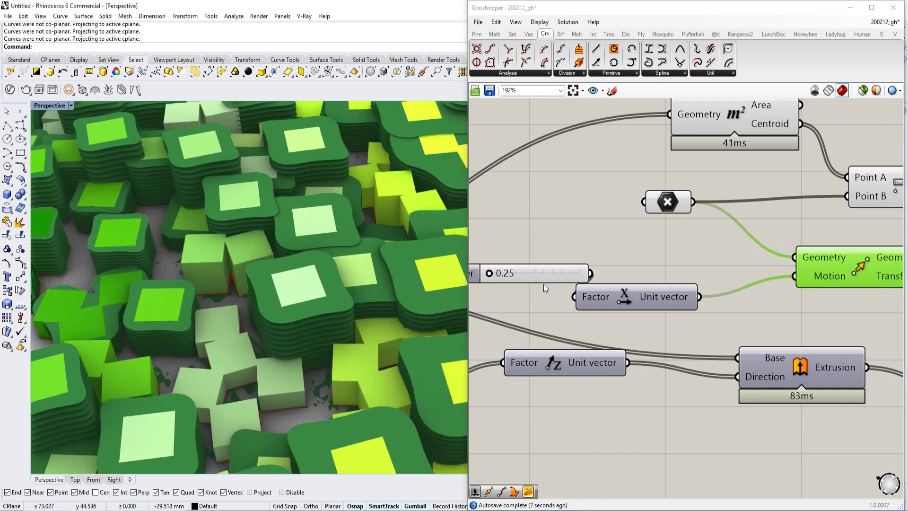
left_click_drag(492, 275, 493, 274)
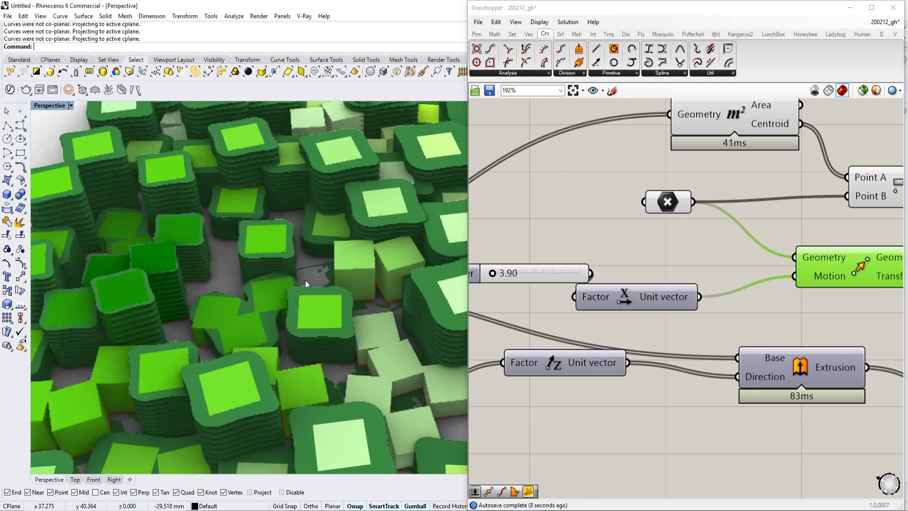
Switch the Perspective viewport to Shaded display and bring the whole building cluster into view.
left_click(655, 199)
left_click(715, 252)
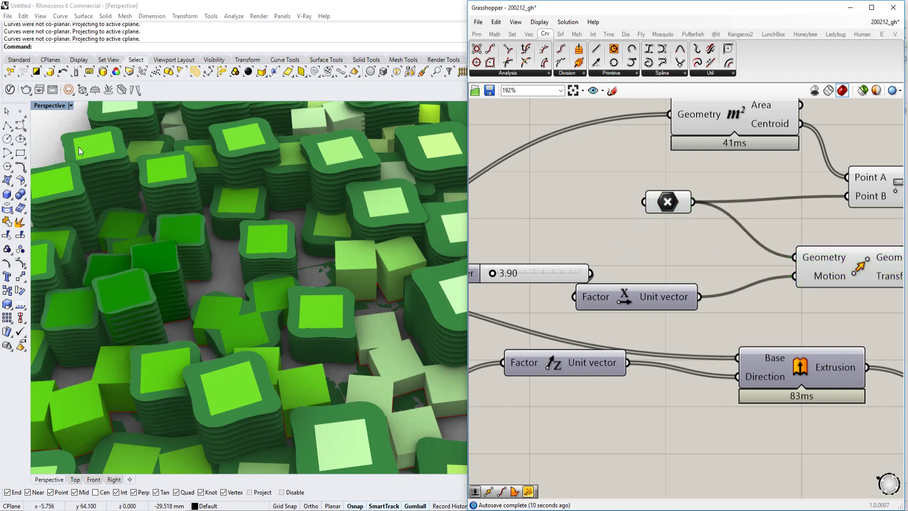
left_click(50, 105)
left_click(54, 140)
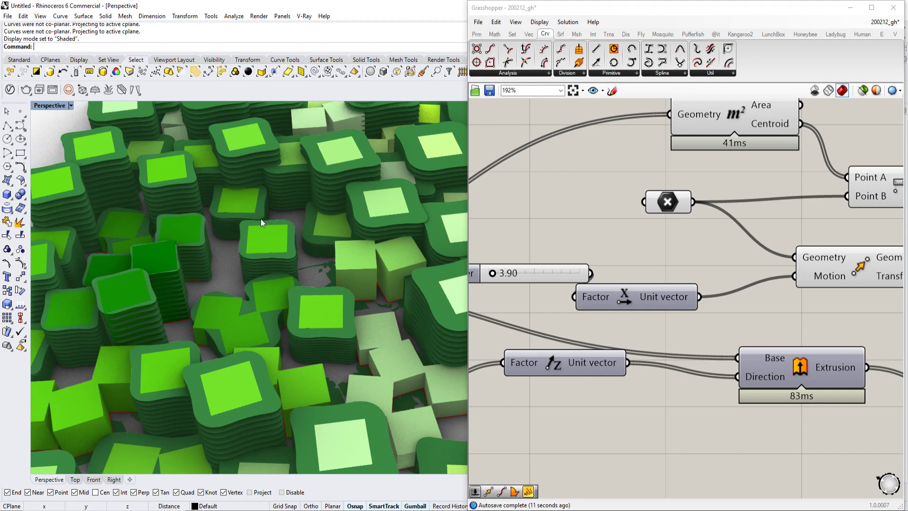
scroll(261, 219, "down", 10)
scroll(308, 234, "up", 6)
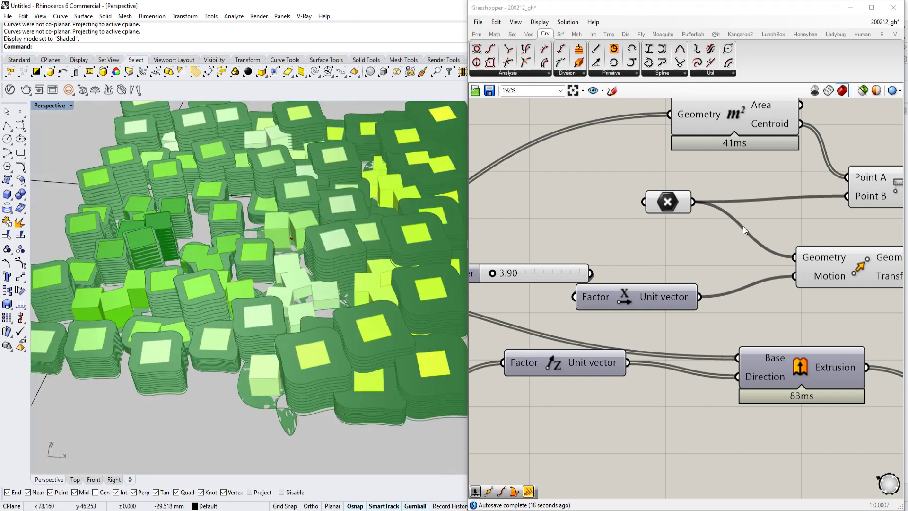
Compare the positions of the moved point and the original attractor Point among the buildings by highlighting each component.
right_click_drag(754, 225, 655, 249)
left_click(757, 290)
scroll(336, 307, "down", 5)
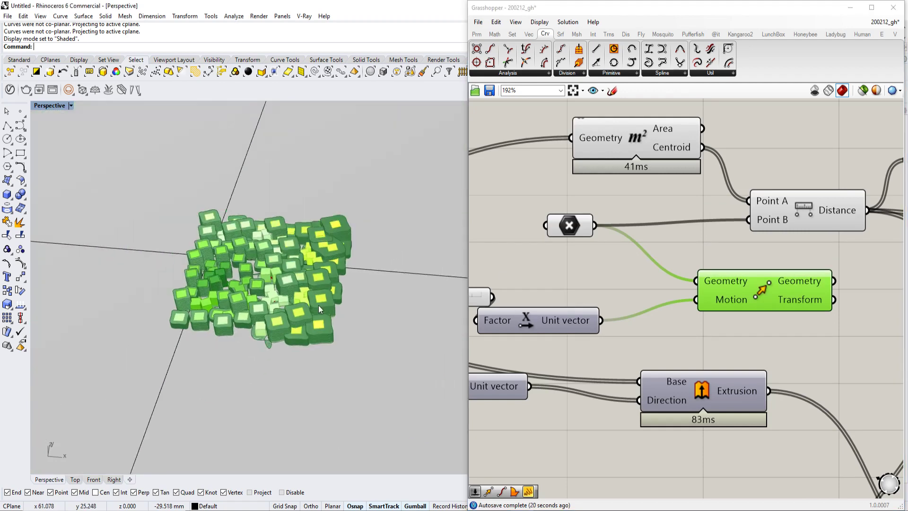
scroll(336, 308, "up", 2)
left_click(567, 225)
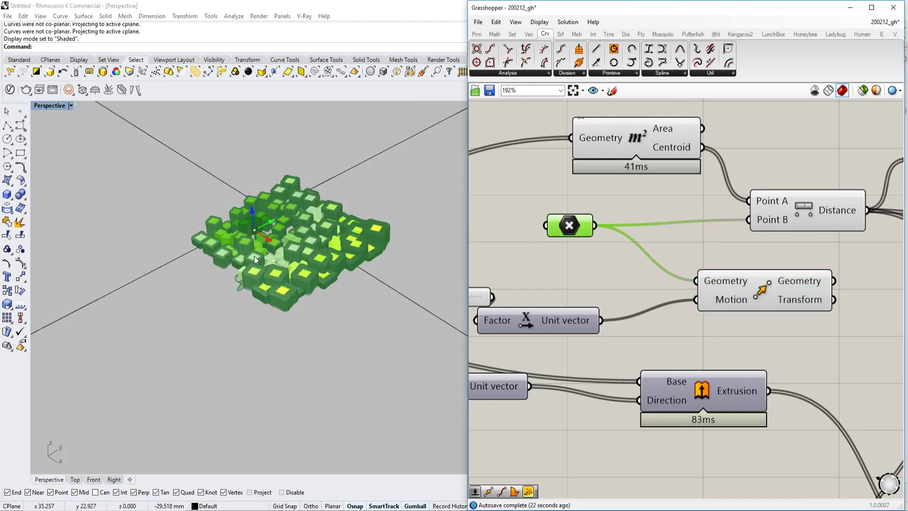
scroll(255, 259, "up", 3)
right_click_drag(589, 282, 654, 296)
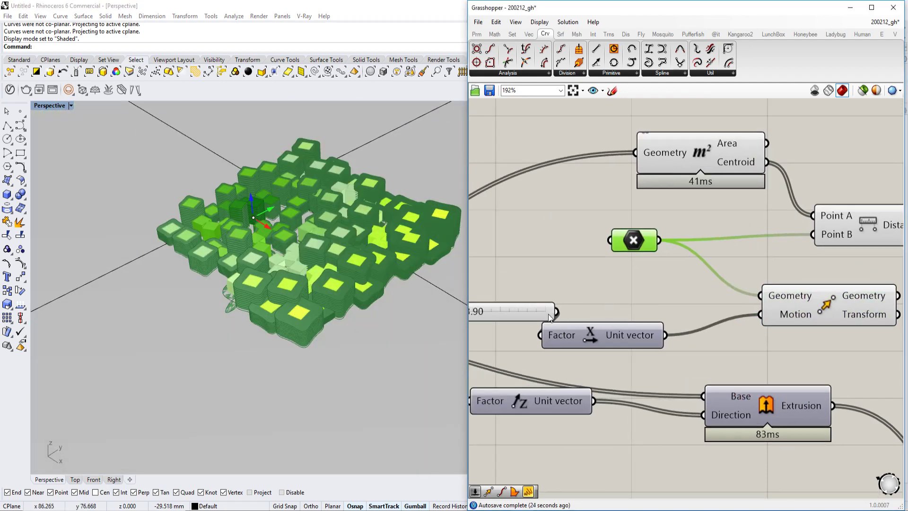
Set the Unit X factor slider to 29.17 and highlight the Move component's result.
right_click_drag(546, 314, 642, 310)
scroll(576, 306, "up", 2)
left_click_drag(544, 309, 580, 308)
scroll(566, 286, "down", 3)
right_click_drag(563, 282, 559, 283)
left_click(735, 294)
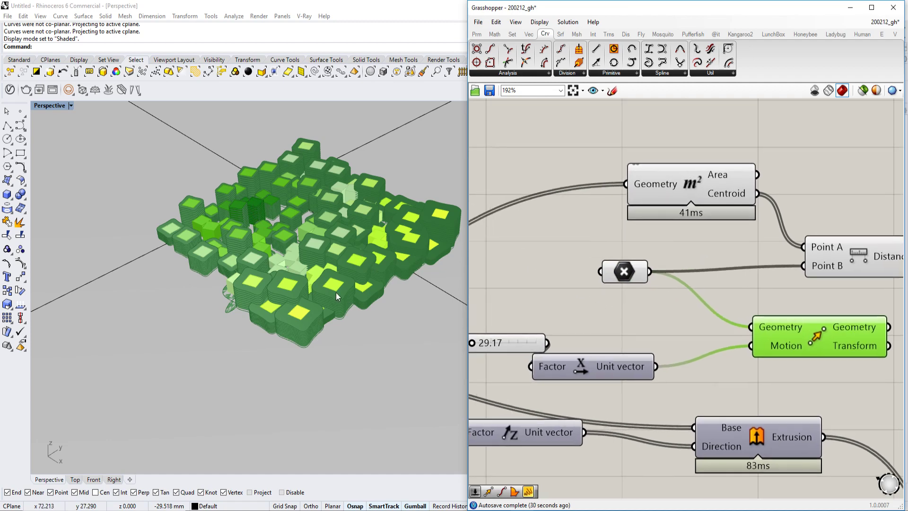
Select the attractor Point and shift it within the building cluster in the viewport.
scroll(287, 255, "down", 1)
scroll(288, 255, "down", 3)
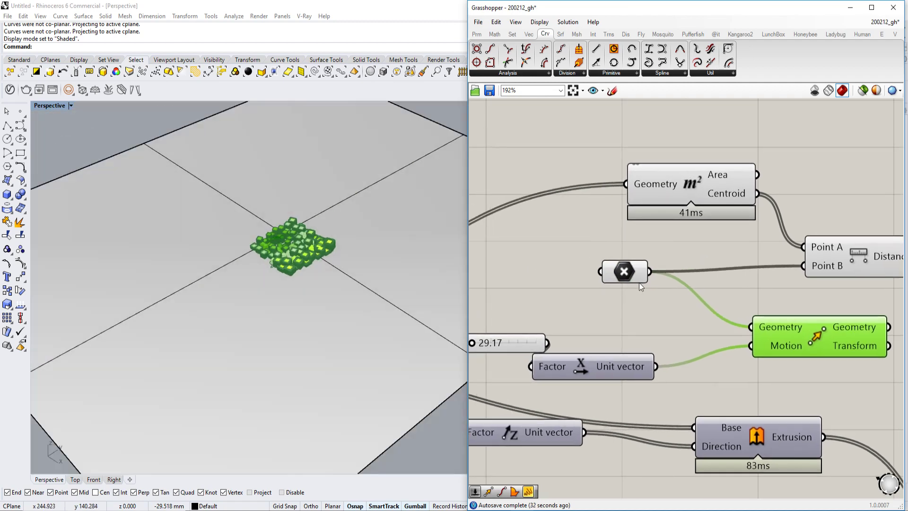
left_click(637, 272)
scroll(294, 238, "up", 3)
scroll(295, 238, "up", 3)
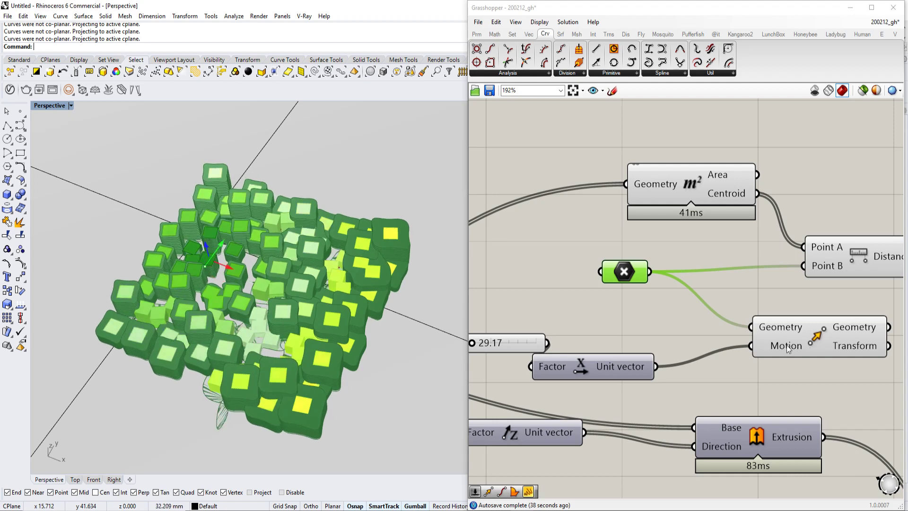
Line up Unit X with its number slider and set the slider to 81.37, highlighting the moved point.
left_click(824, 348)
right_click_drag(824, 348, 870, 316)
left_click(681, 322)
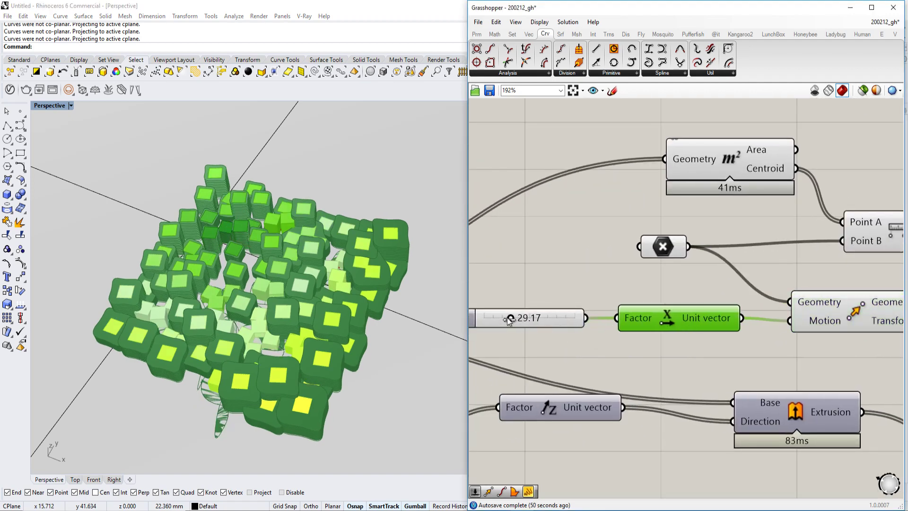
left_click_drag(510, 320, 558, 328)
right_click_drag(723, 306, 662, 302)
left_click(763, 313)
right_click_drag(533, 312, 570, 307)
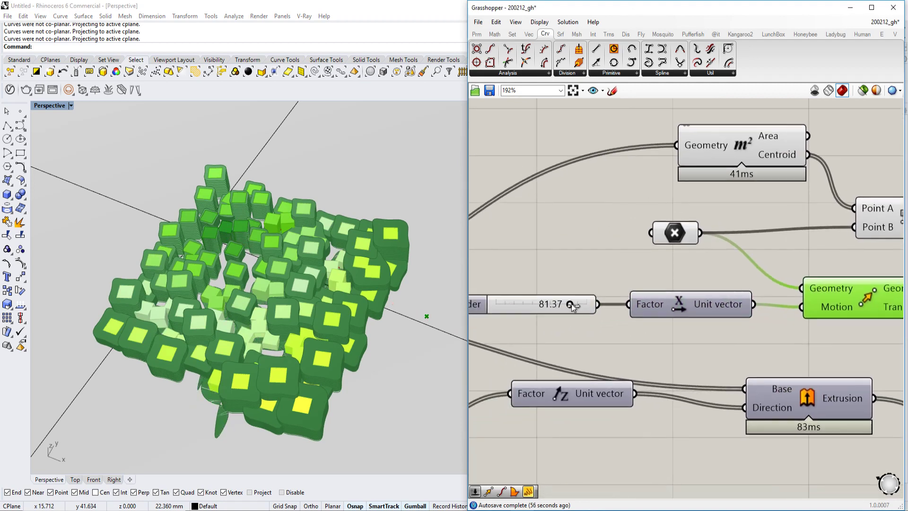
Set the Unit X factor slider to 68.32 and limit its maximum to 80.
mouse_move(570, 308)
left_mouse_down()
mouse_move(552, 307)
mouse_move(580, 307)
mouse_move(559, 306)
left_mouse_up()
right_click_drag(687, 299, 620, 305)
right_click_drag(557, 314, 643, 299)
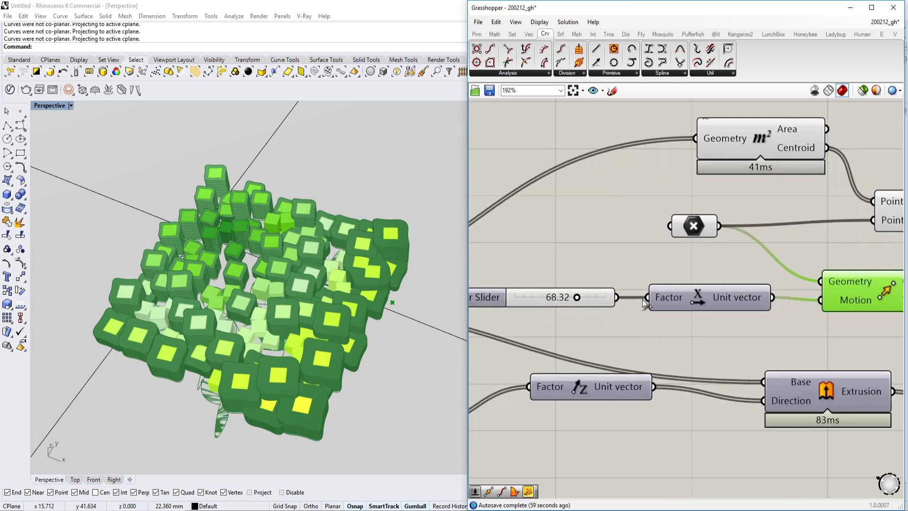
double_click(481, 305)
double_click(484, 331)
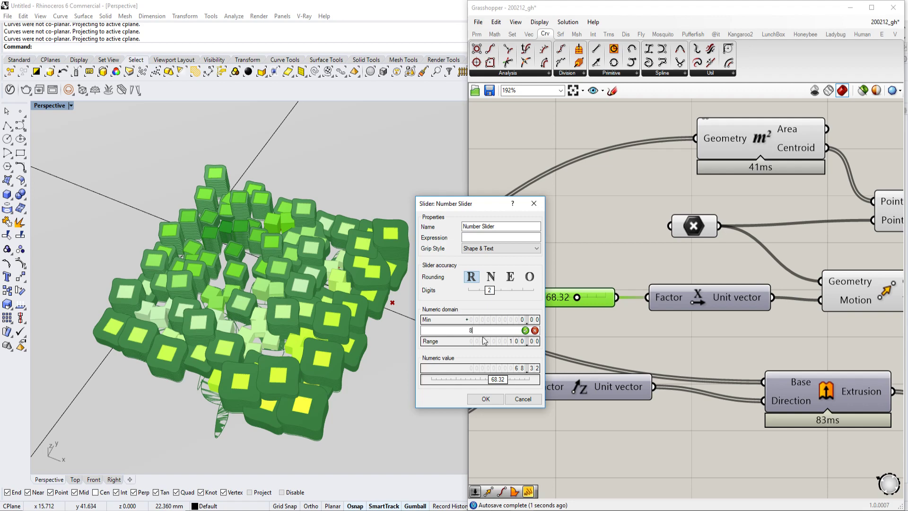
type("80")
left_click(487, 399)
Set the Unit X factor slider to 0.00 and connect the Move component's Geometry output to Distance's Point B input.
right_click_drag(834, 273, 674, 283)
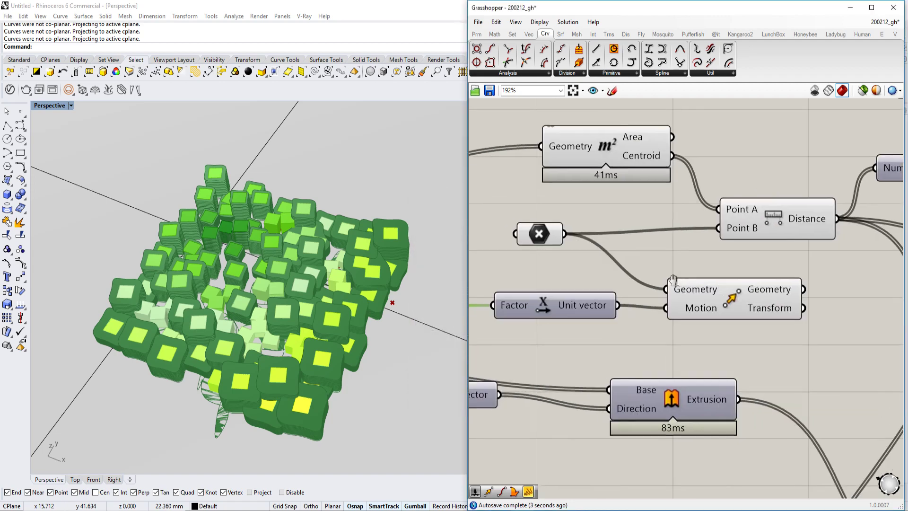
left_click_drag(800, 290, 759, 260)
right_click_drag(560, 296, 726, 288)
left_click_drag(601, 299, 482, 304)
right_click_drag(812, 256, 637, 266)
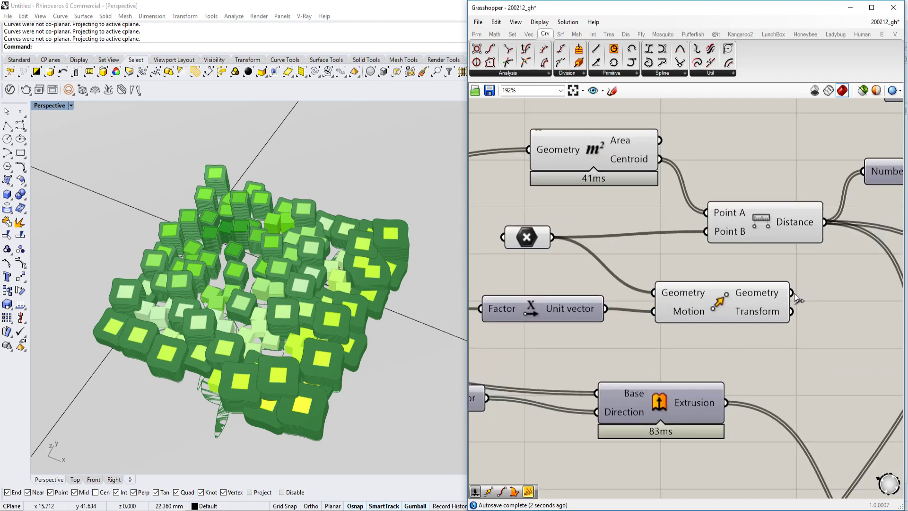
left_click_drag(793, 293, 706, 231)
scroll(729, 254, "down", 3)
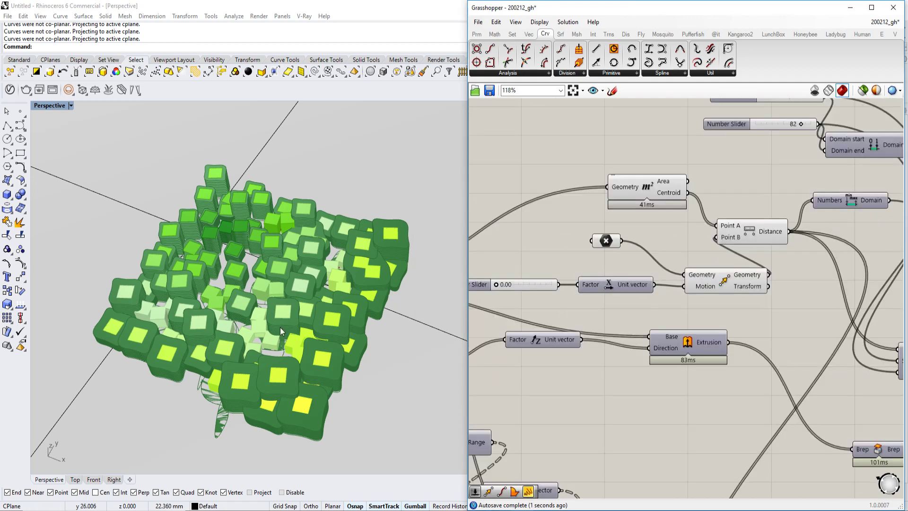
Orbit to an angled overview of the buildings and switch the Perspective viewport to Rendered display.
right_click_drag(292, 325, 203, 279)
left_click(52, 106)
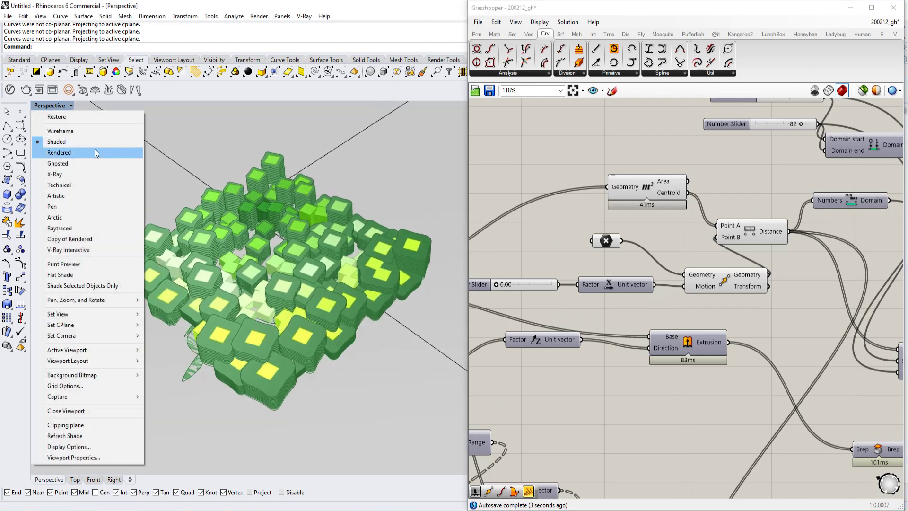
left_click(90, 153)
right_click_drag(239, 228, 283, 265)
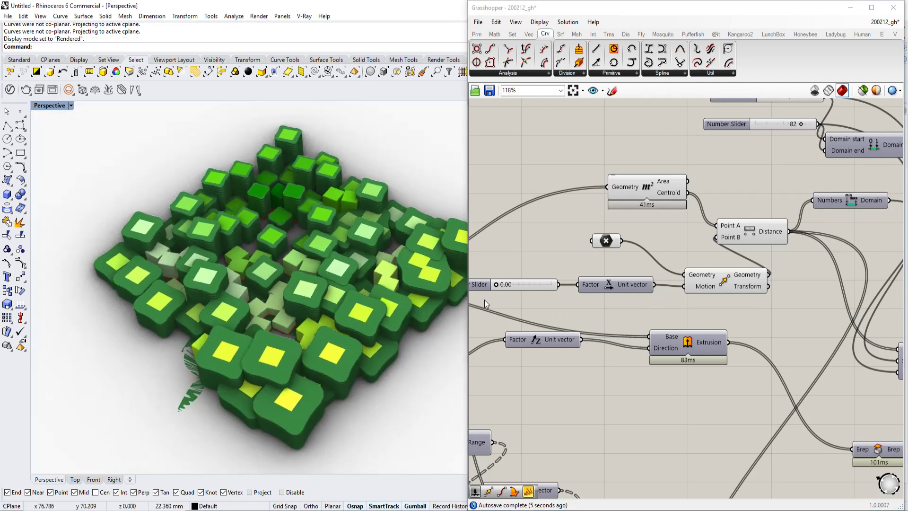
scroll(591, 274, "up", 3)
right_click_drag(595, 284, 695, 273)
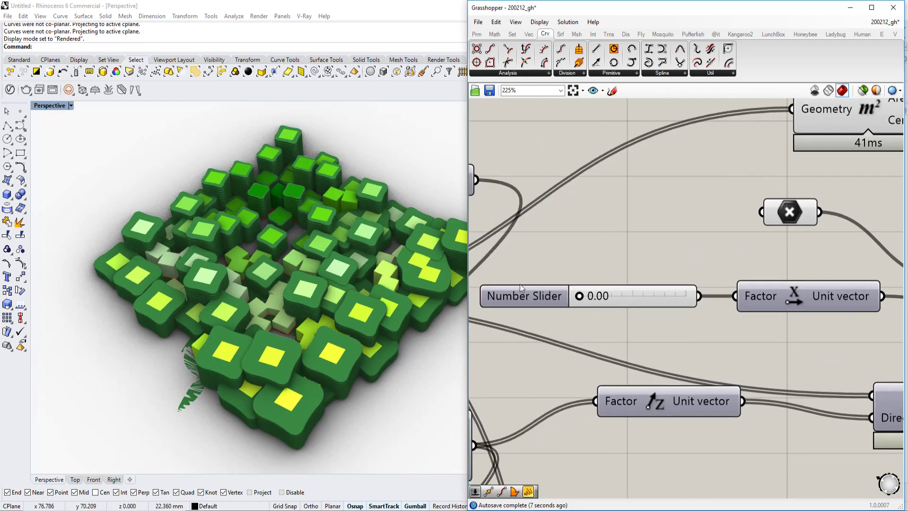
right_click(520, 297)
left_click(557, 388)
left_click_drag(538, 175, 535, 108)
left_click_drag(442, 103, 354, 156)
double_click(536, 253)
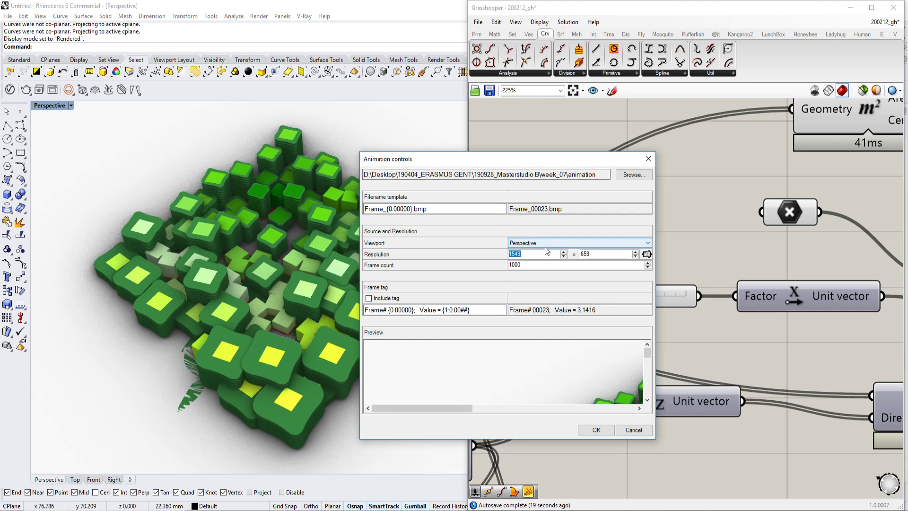
type("600")
left_click(532, 267)
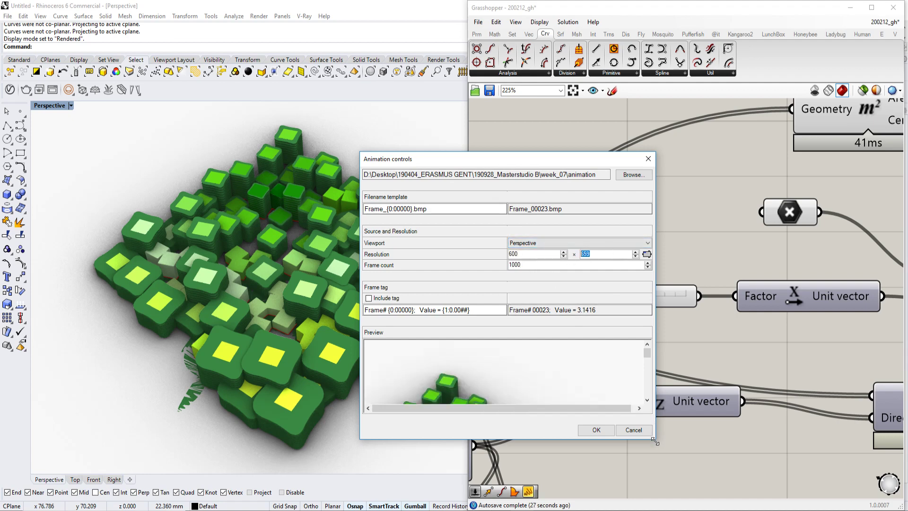
left_click_drag(655, 441, 791, 510)
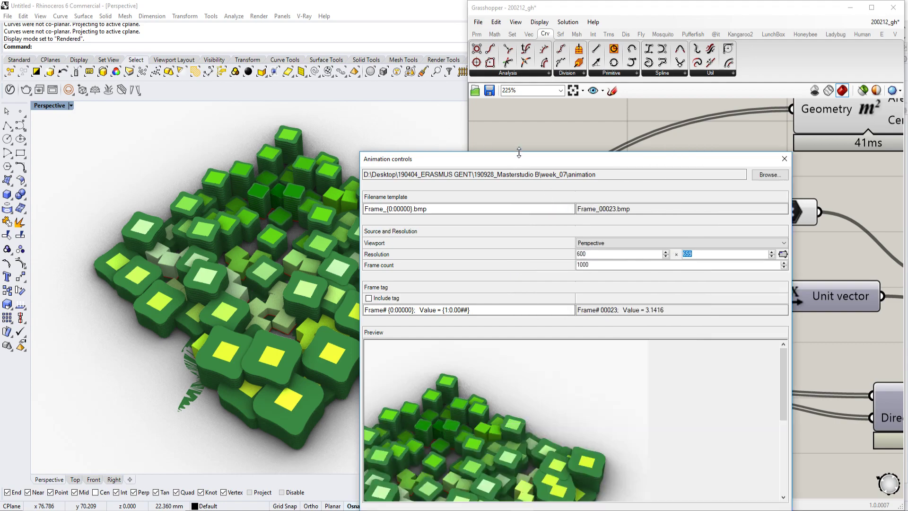
left_click_drag(519, 153, 448, 1)
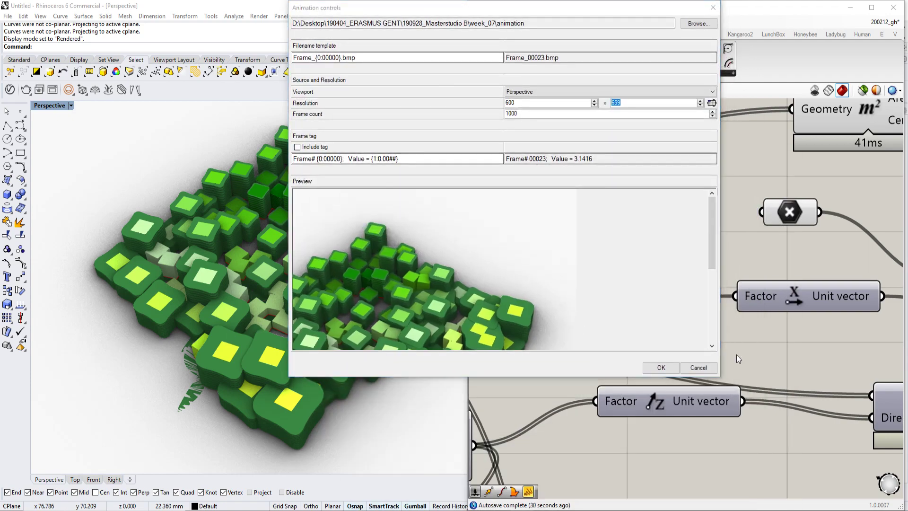
left_click(698, 368)
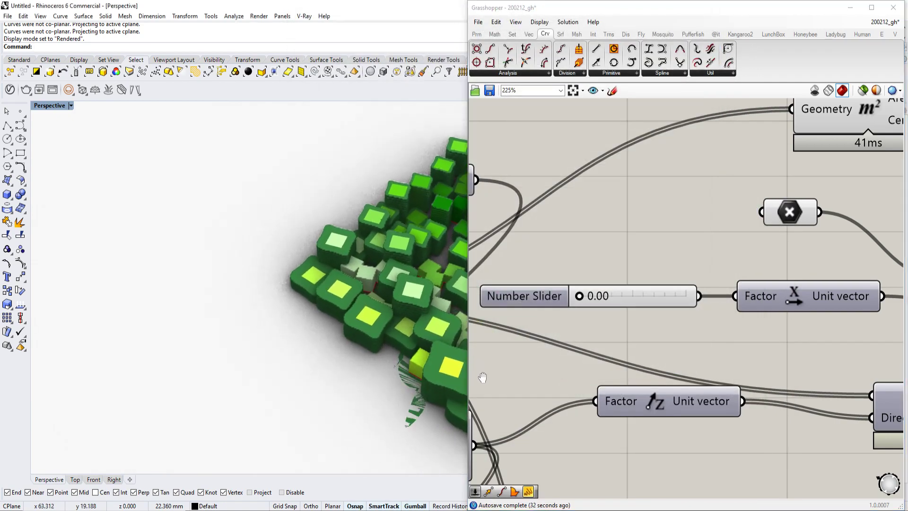
right_click(515, 299)
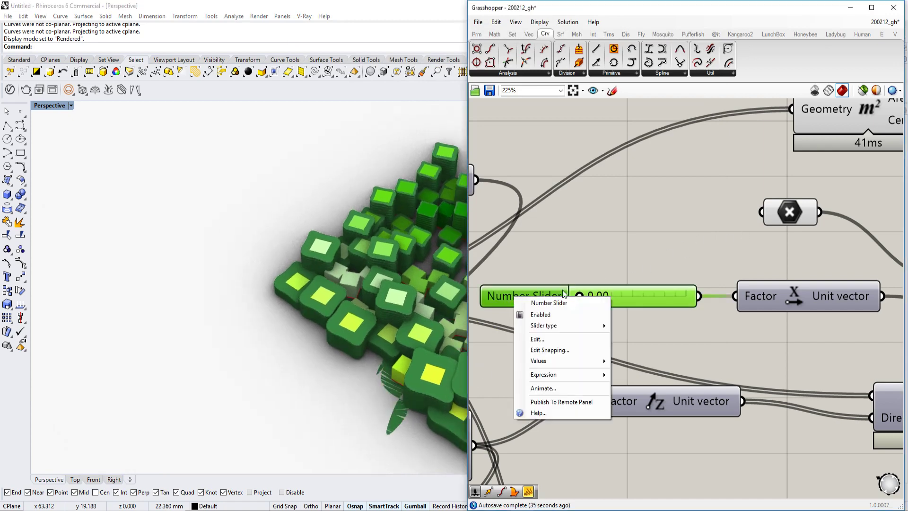
left_click(568, 388)
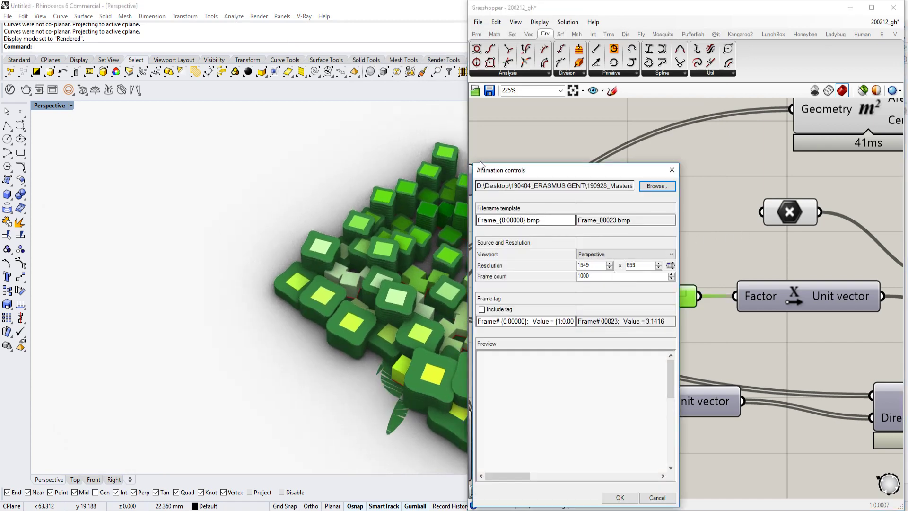
left_click_drag(270, 92, 262, 87)
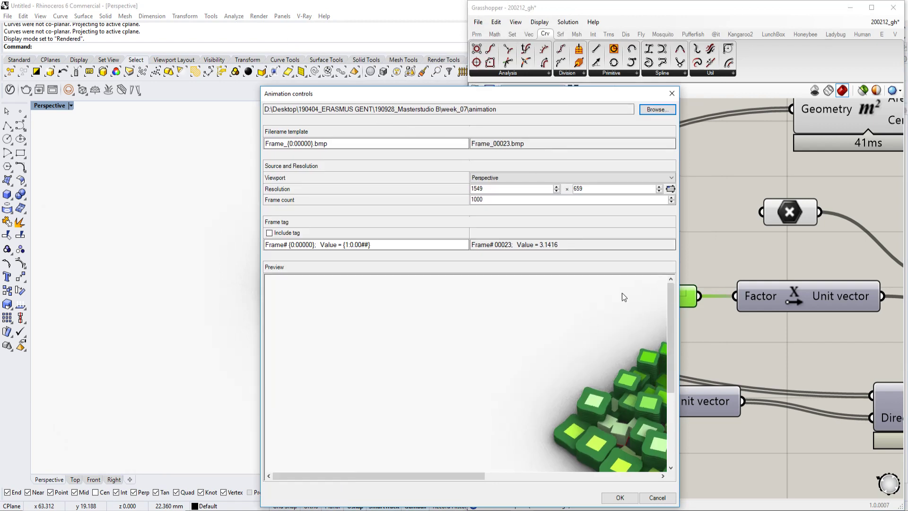
double_click(484, 189)
type("400")
key("Tab")
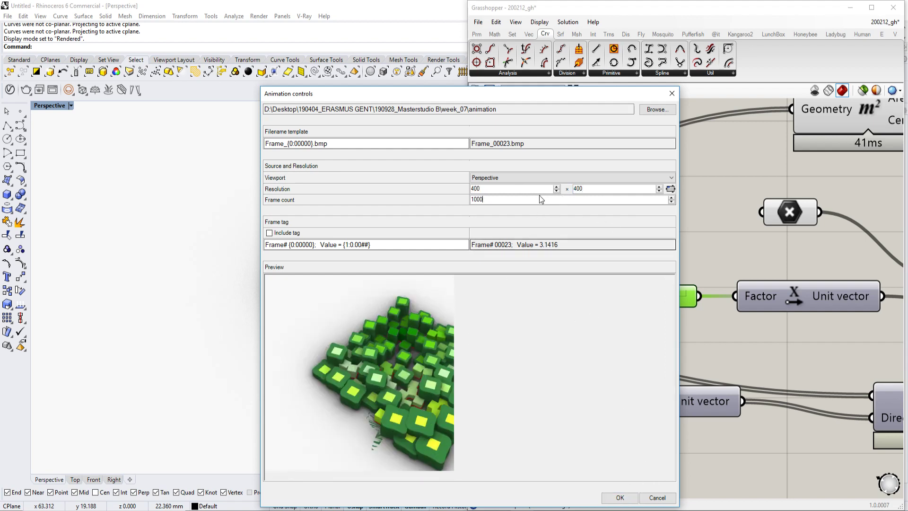
left_click(619, 498)
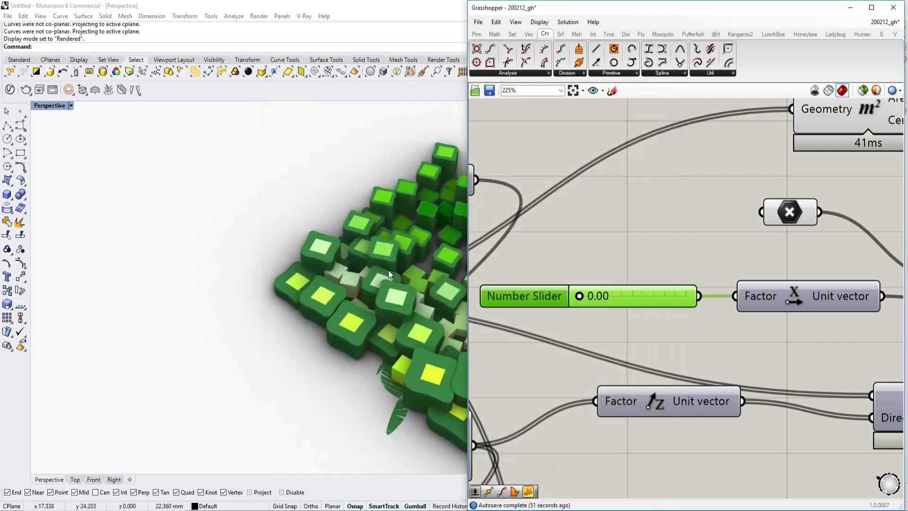
Open the Unit X factor slider's animation settings and set a resolution of 600 × 600 with a frame count of 30.
left_click_drag(765, 8, 640, 61)
right_click(422, 350)
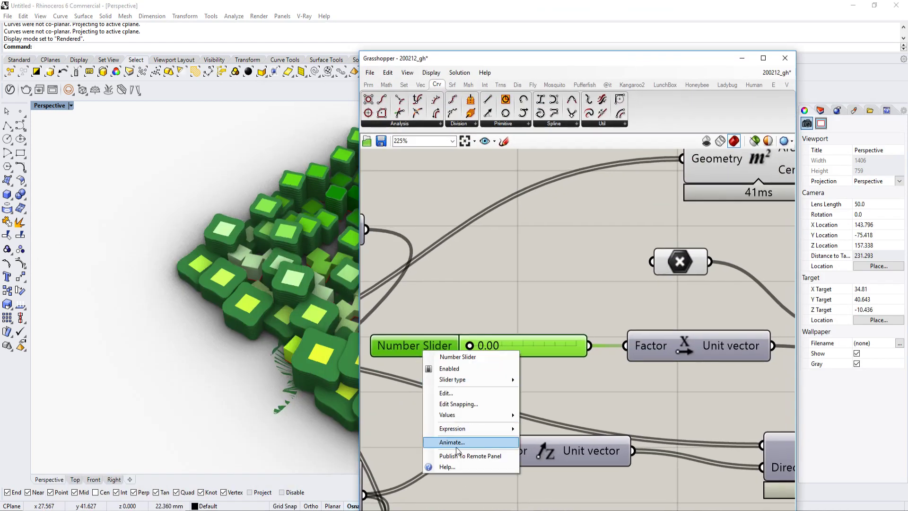
left_click(456, 440)
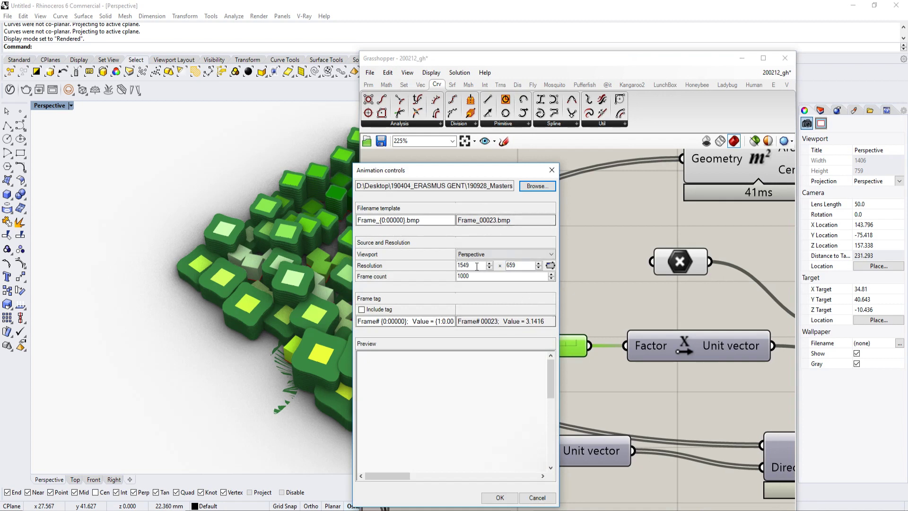
type("600")
key("Tab")
type("600")
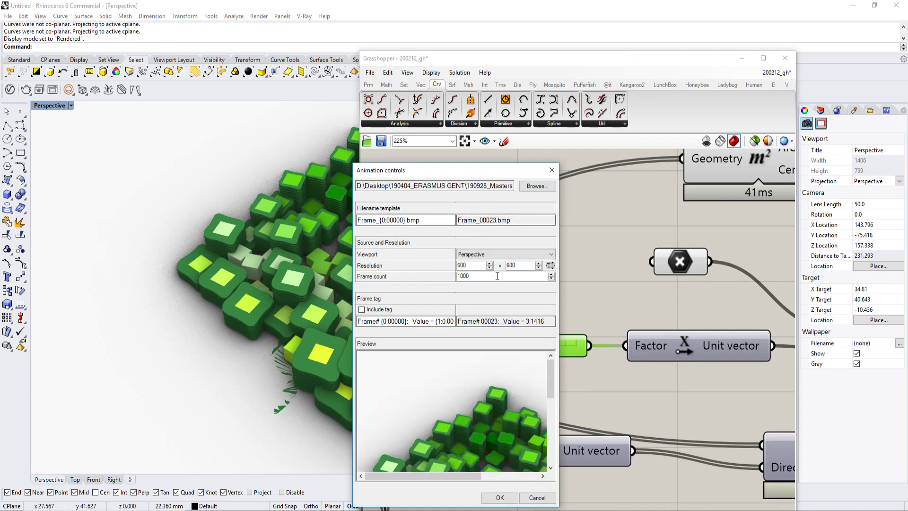
left_click_drag(353, 164, 163, 72)
left_click_drag(425, 94, 597, 43)
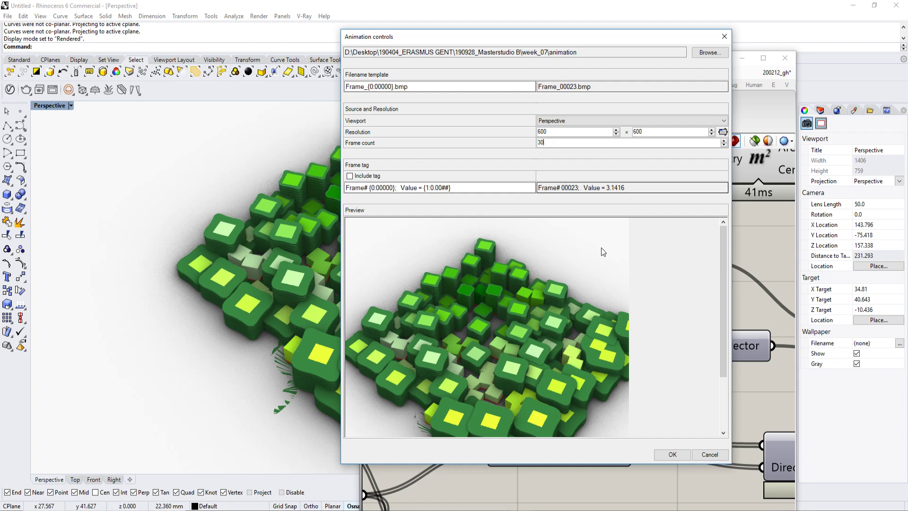
Create a new folder Neuer Ordner on the Desktop as the animation output folder and start generating the frames.
left_click(701, 53)
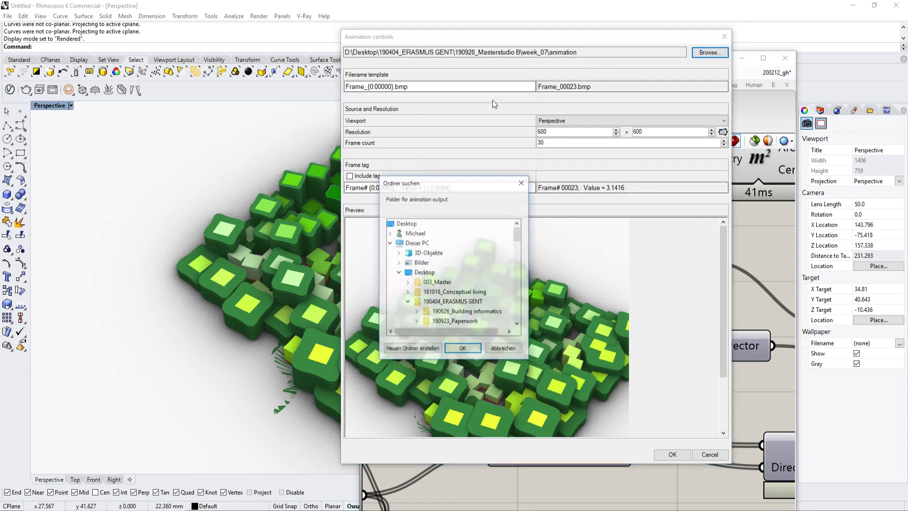
right_click(424, 273)
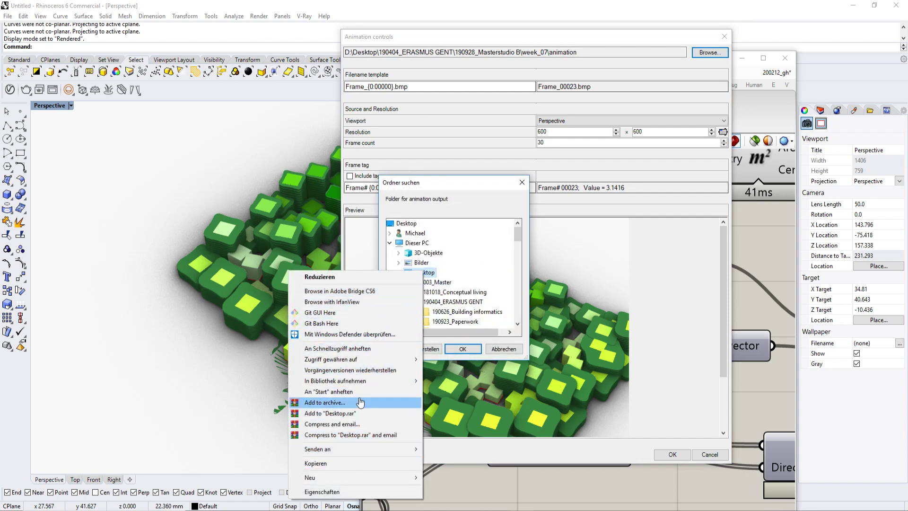
mouse_move(404, 481)
left_click(442, 478)
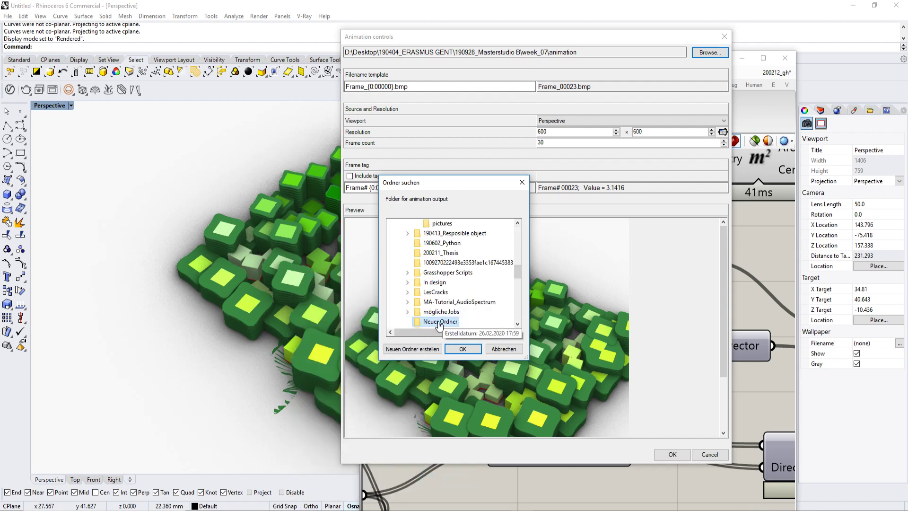
left_click(464, 349)
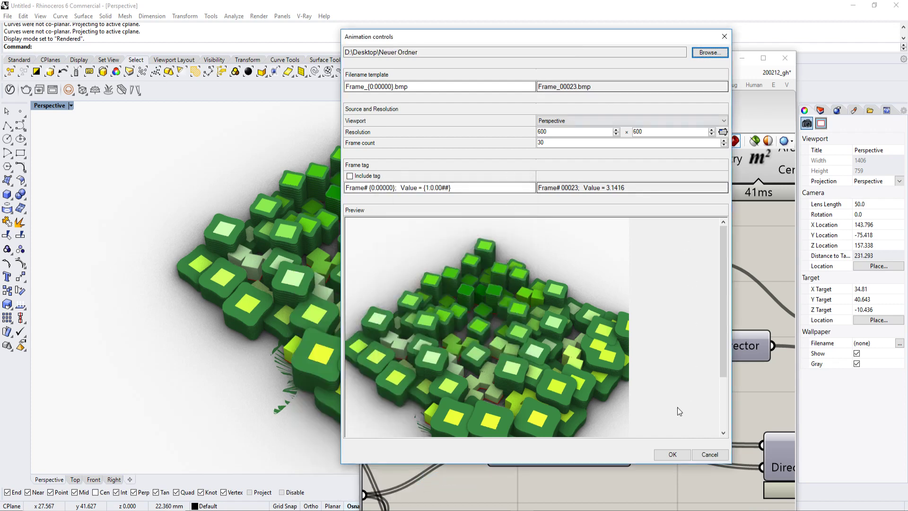
left_click(672, 454)
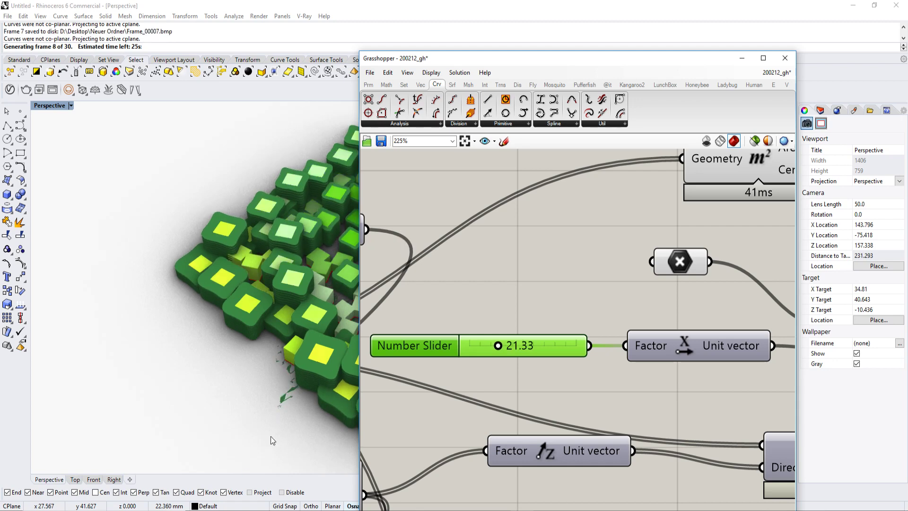
Switch to File Explorer, check the exported frames in the Neuer Ordner folder and enlarge the folder window.
mouse_move(221, 510)
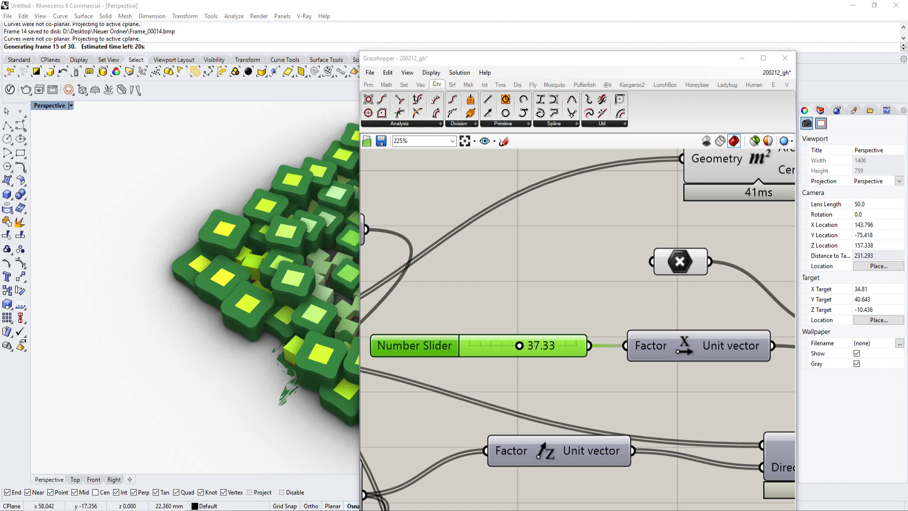
left_click_drag(203, 510, 417, 79)
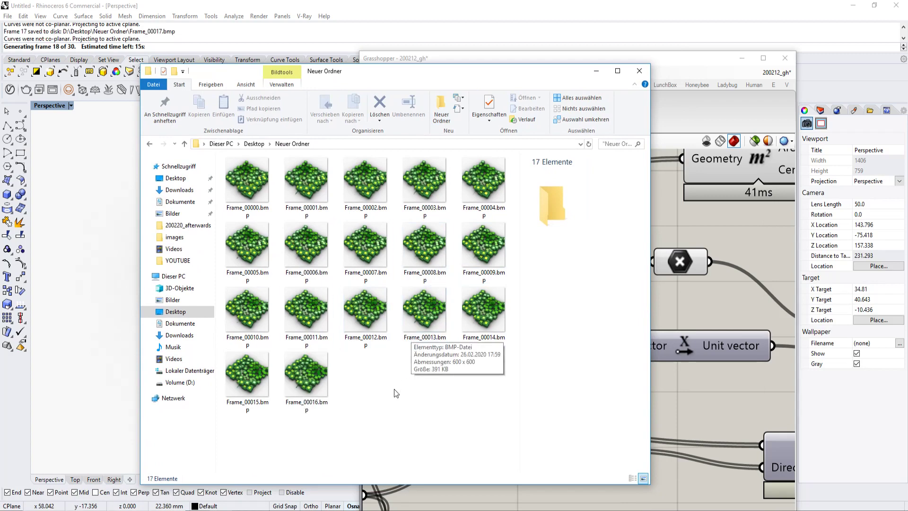
left_click(722, 302)
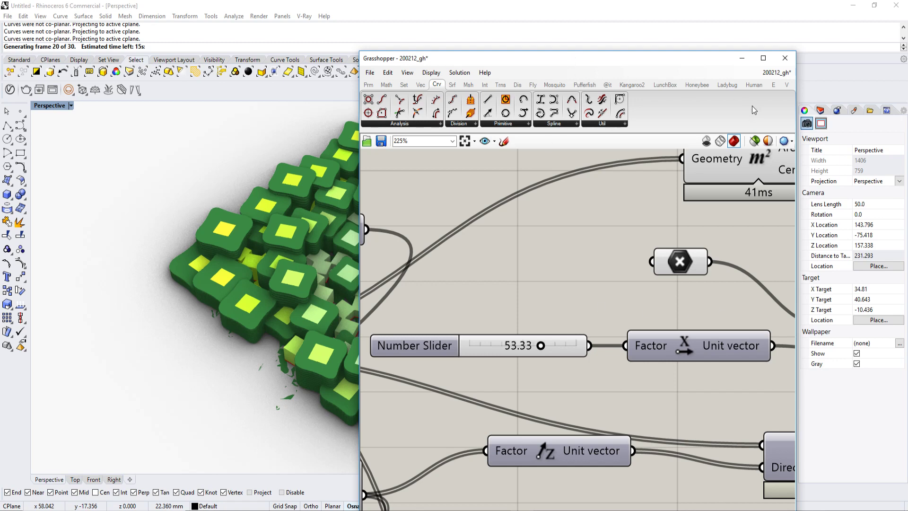
left_click_drag(751, 55, 750, 106)
left_click(257, 510)
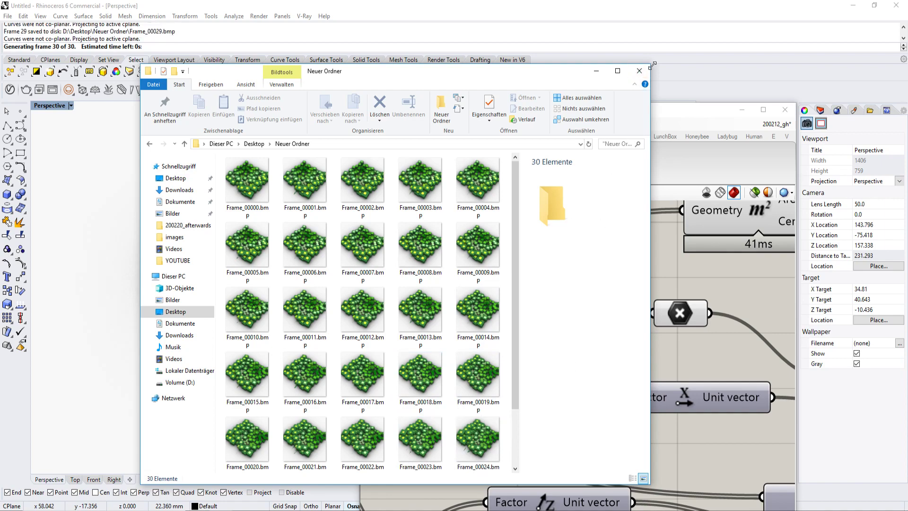
left_click_drag(653, 65, 708, 21)
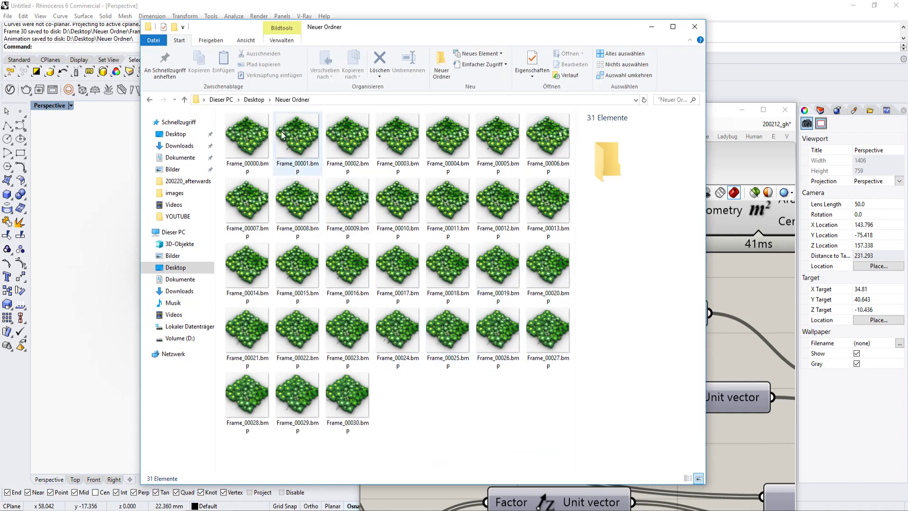
Open Frame_00000.bmp in Photos and play through the exported frames forward to Frame_00030.bmp.
double_click(278, 132)
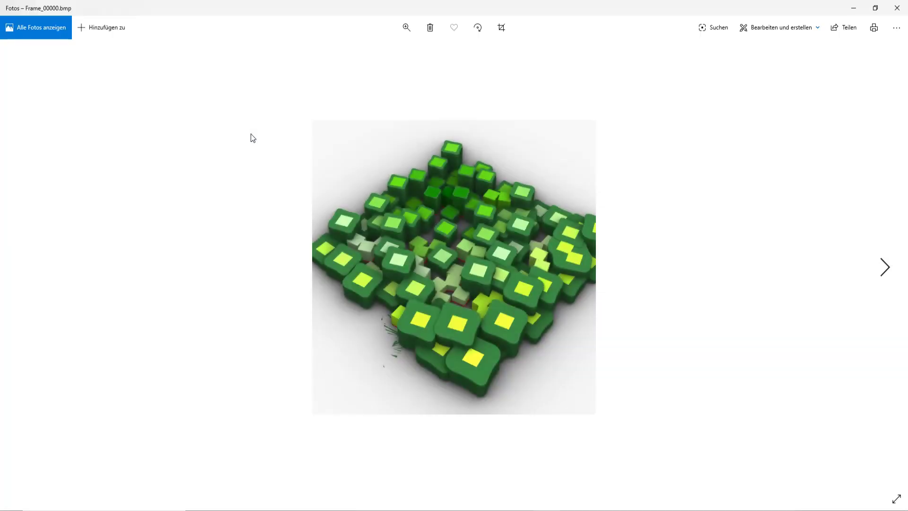
key("Right")
key("Right")
key("Right")
key("Right")
key("Right")
key("Right")
key("Right")
key("Right")
key("Right")
key("Right")
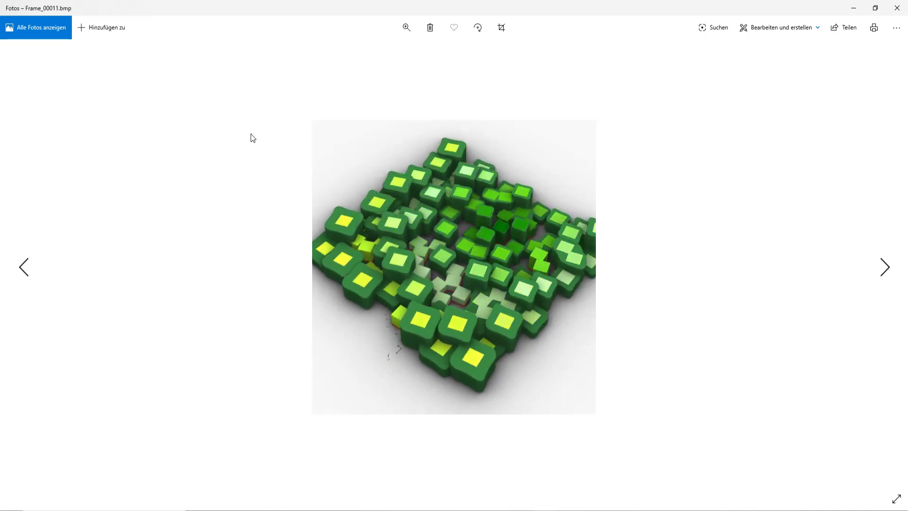
key("Right")
key("Right")
key("Right")
key("Right")
key("Right")
key("Right")
key("Right")
key("Right")
key("Right")
key("Right")
key("Right")
key("Right")
key("Right")
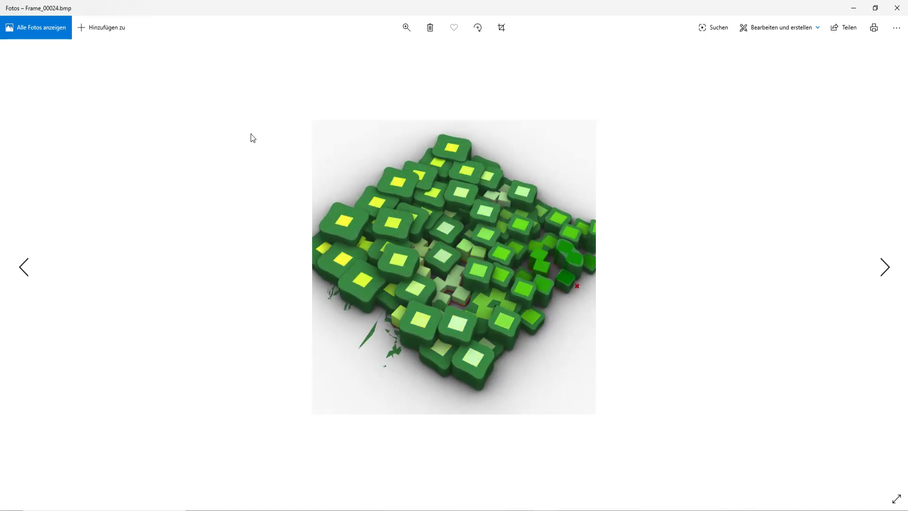
key("Right")
key("Right")
key("Right")
key("Right")
key("Right")
key("Right")
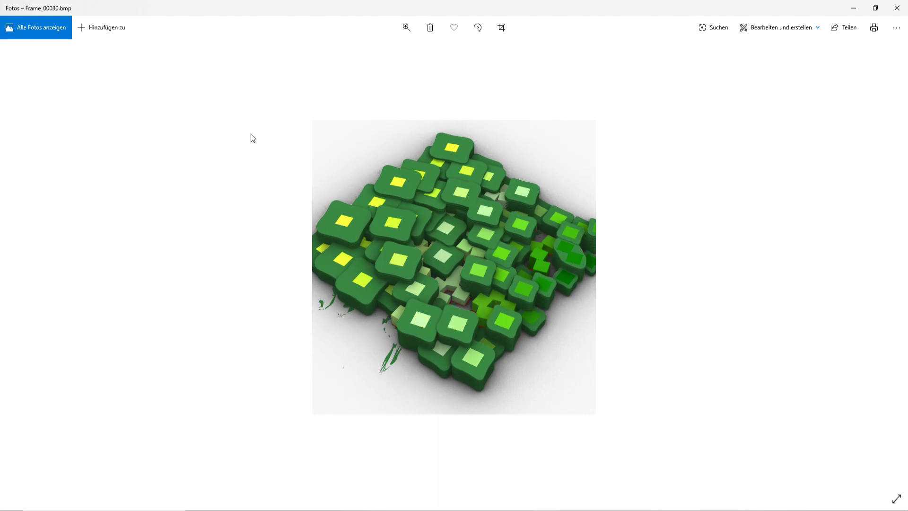
Play the exported frames backward to Frame_00000.bmp, and close the image viewer and the output folder.
key("Left")
key("Left")
key("Left")
key("Left")
key("Left")
key("Left")
key("Left")
key("Left")
key("Left")
key("Left")
key("Left")
key("Left")
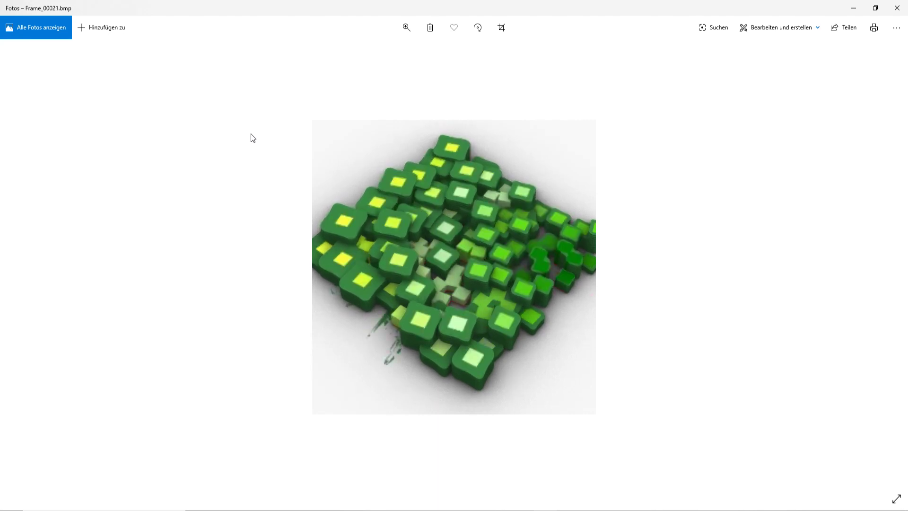
key("Left")
key("Left")
key("Left")
key("Left")
key("Left")
key("Left")
key("Left")
key("Left")
key("Left")
key("Left")
key("Left")
key("Left")
key("Left")
key("Left")
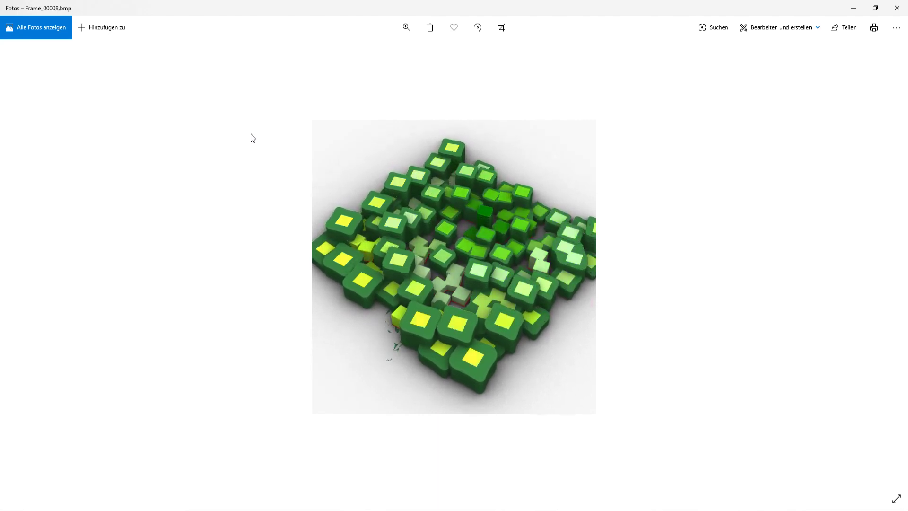
key("Left")
key("Left")
key("Left")
key("Left")
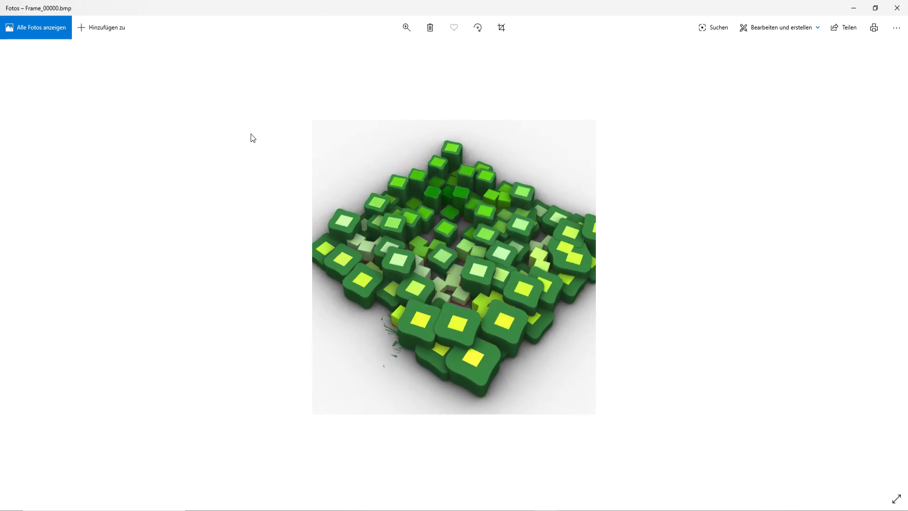
left_click(898, 8)
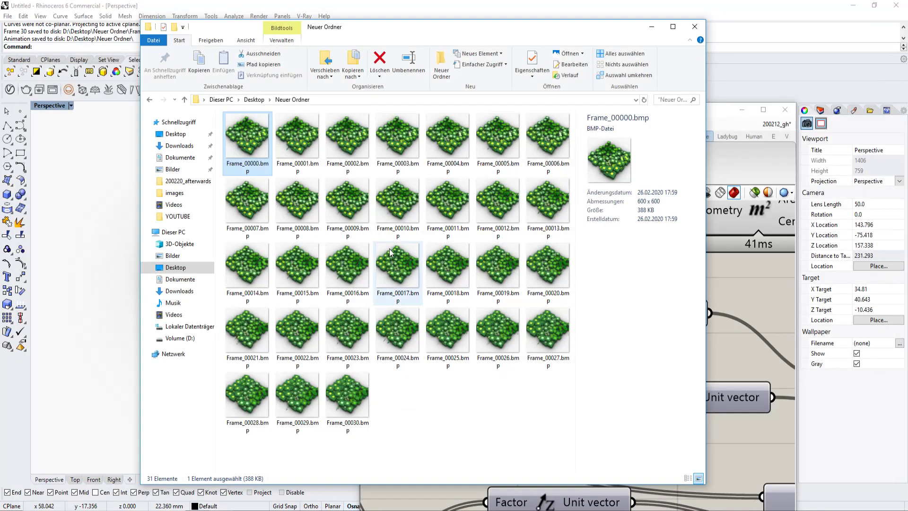
left_click(695, 26)
Examine the number sliders feeding the Unit X, Series, population and rectangle components in the Grasshopper definition.
scroll(541, 356, "up", 3)
scroll(539, 355, "down", 2)
right_click_drag(550, 339, 655, 307)
scroll(600, 335, "up", 2)
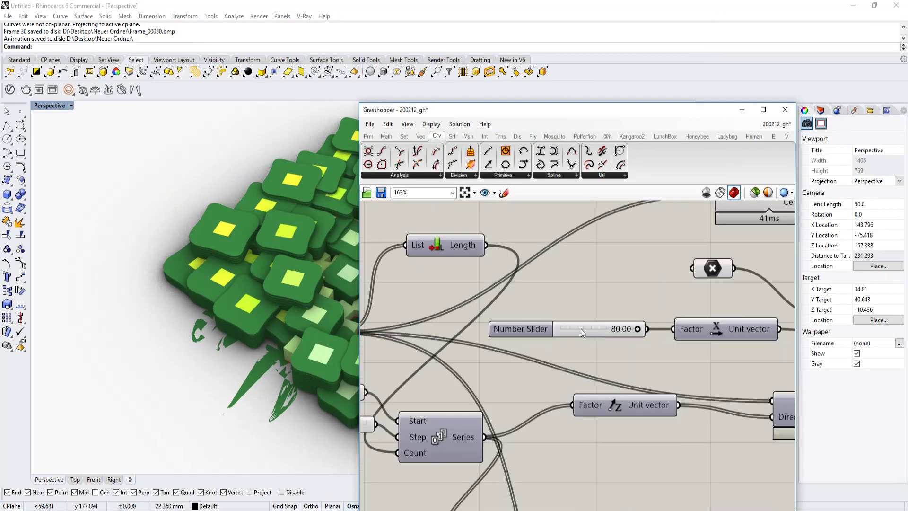
scroll(534, 332, "down", 4)
scroll(651, 366, "up", 3)
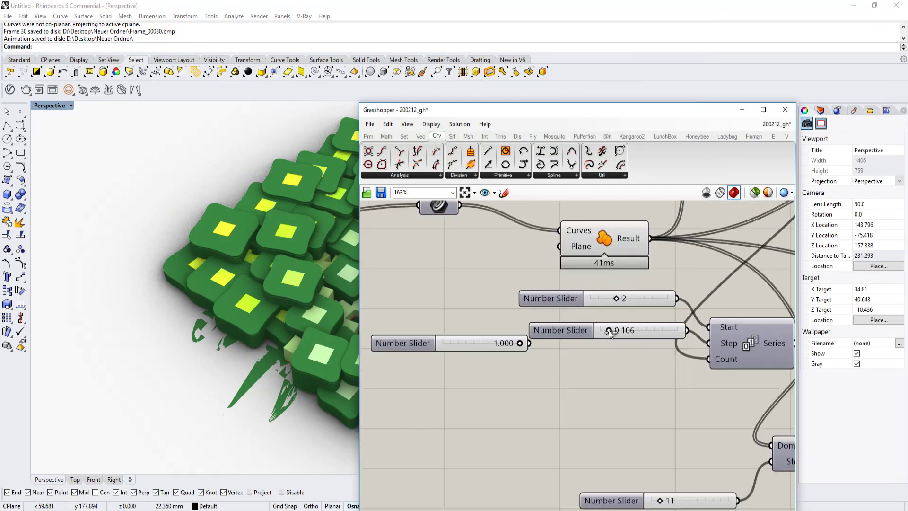
scroll(610, 351, "up", 3)
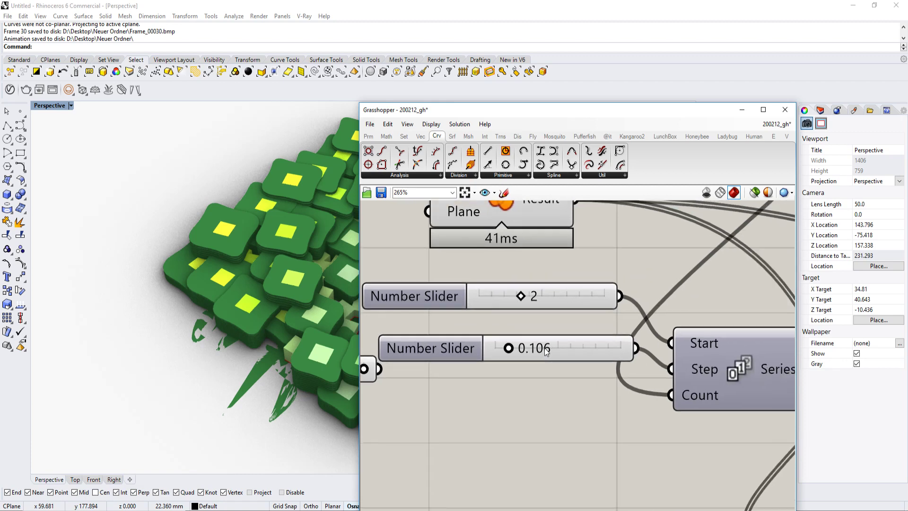
scroll(601, 374, "down", 5)
right_click_drag(592, 381, 606, 373)
scroll(606, 369, "down", 5)
right_click_drag(473, 378, 776, 338)
scroll(578, 385, "up", 5)
right_click_drag(558, 395, 620, 362)
scroll(603, 370, "up", 1)
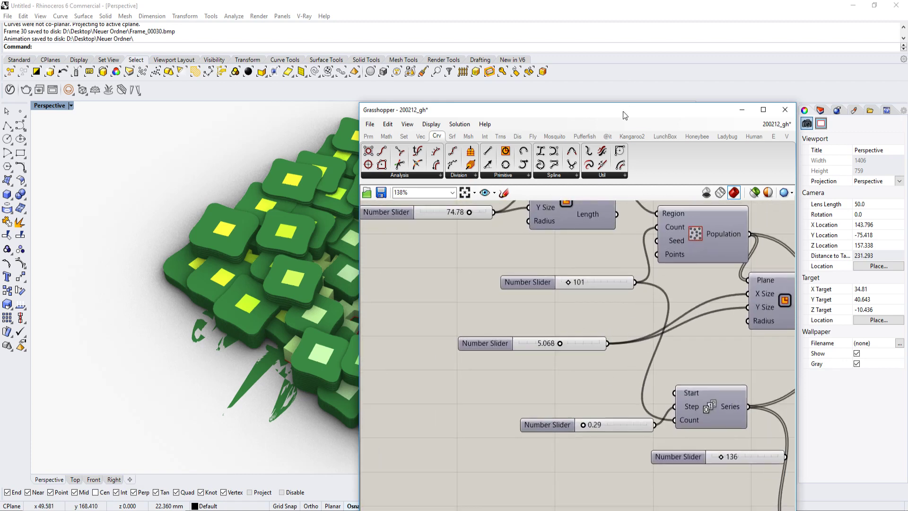
Place the Grasshopper window beside the Rhino viewport and set the Step slider of the Series near the Population component to 0.78.
left_click_drag(623, 111, 905, 48)
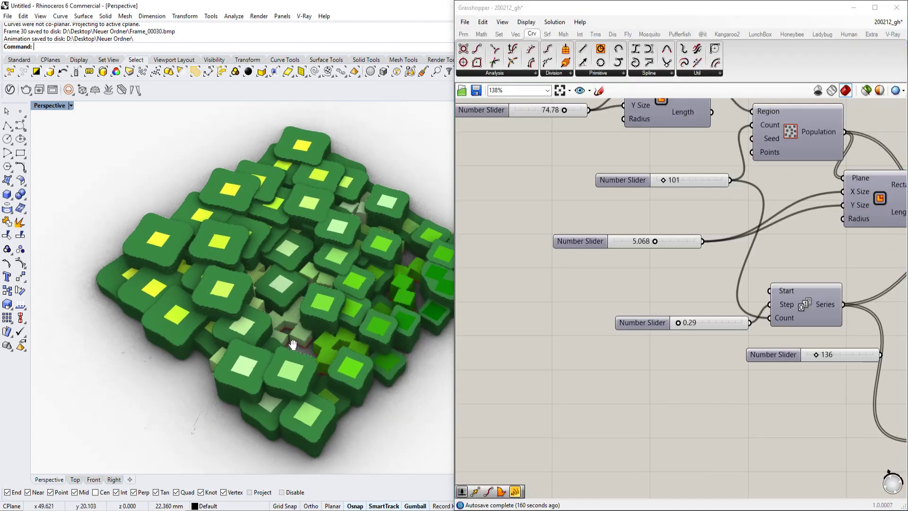
right_click_drag(757, 333, 687, 380)
scroll(716, 360, "up", 3)
scroll(705, 362, "down", 3)
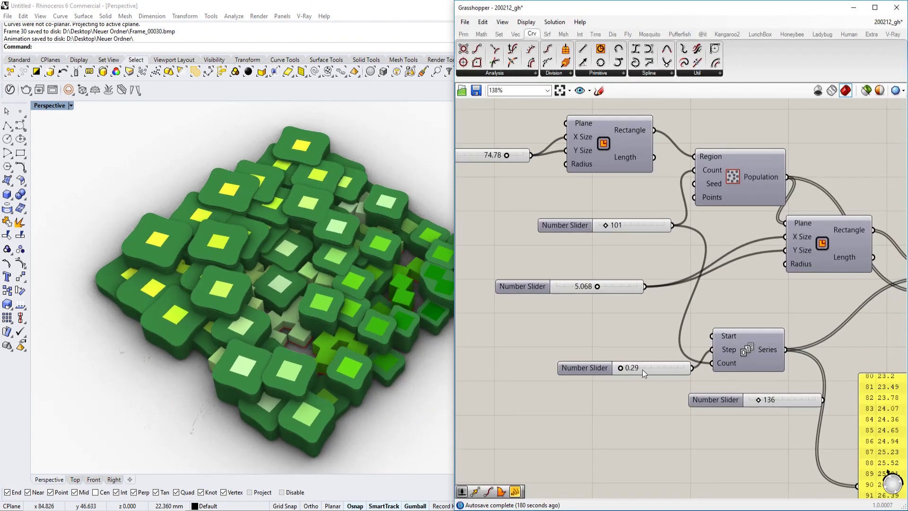
scroll(629, 370, "up", 3)
left_click_drag(621, 364, 624, 363)
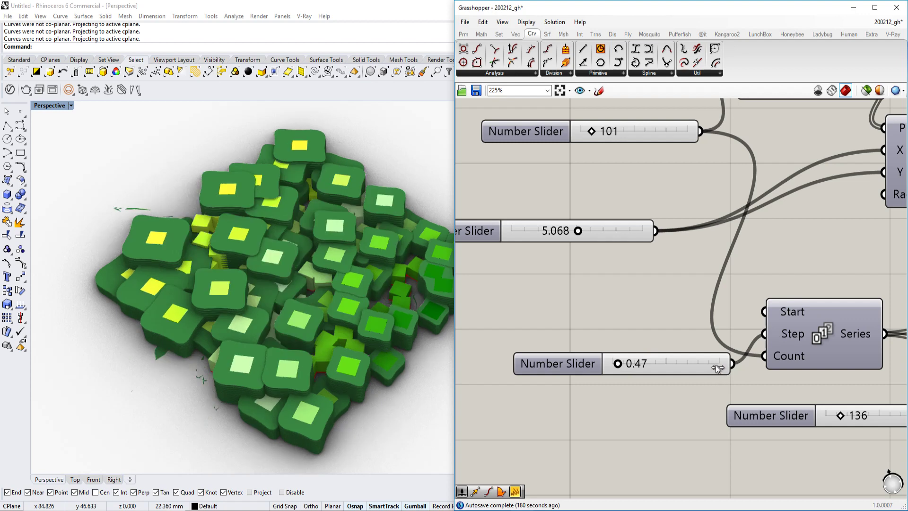
left_click_drag(707, 374, 706, 374)
left_click_drag(652, 391, 612, 367)
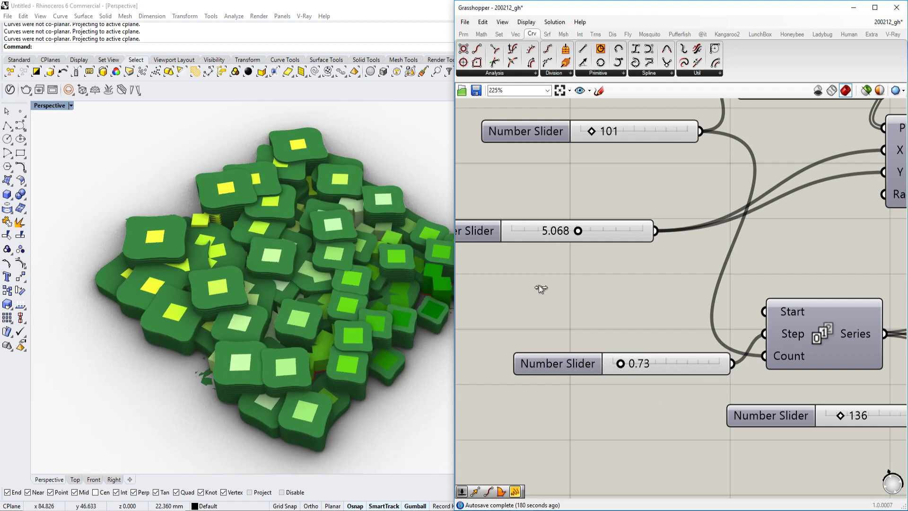
left_click_drag(540, 287, 538, 291)
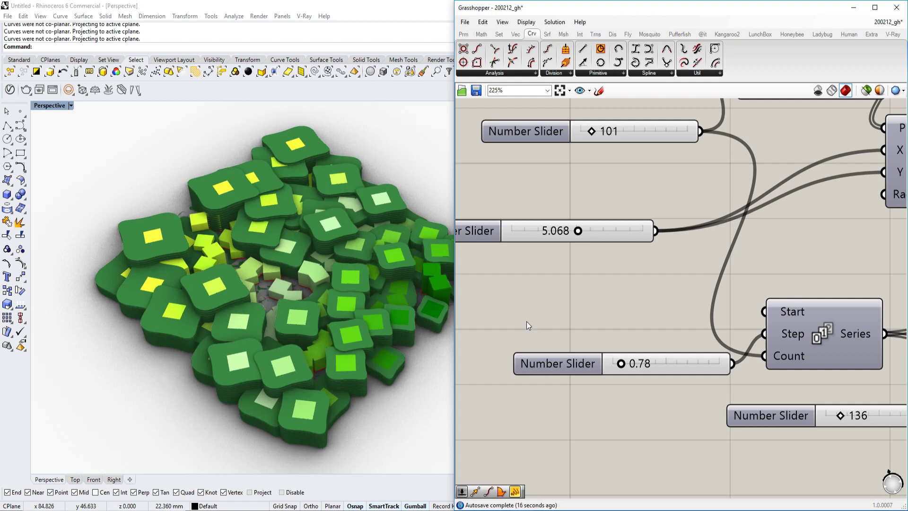
Inspect the Series and Range output values and trace the data through Unit Z and Move to the curve offset.
scroll(527, 322, "down", 10)
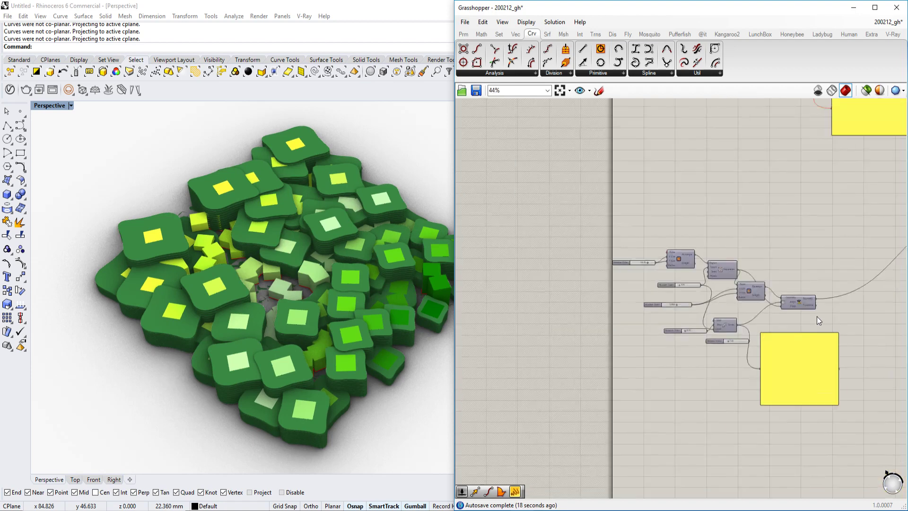
right_click_drag(817, 316, 733, 323)
scroll(733, 322, "up", 5)
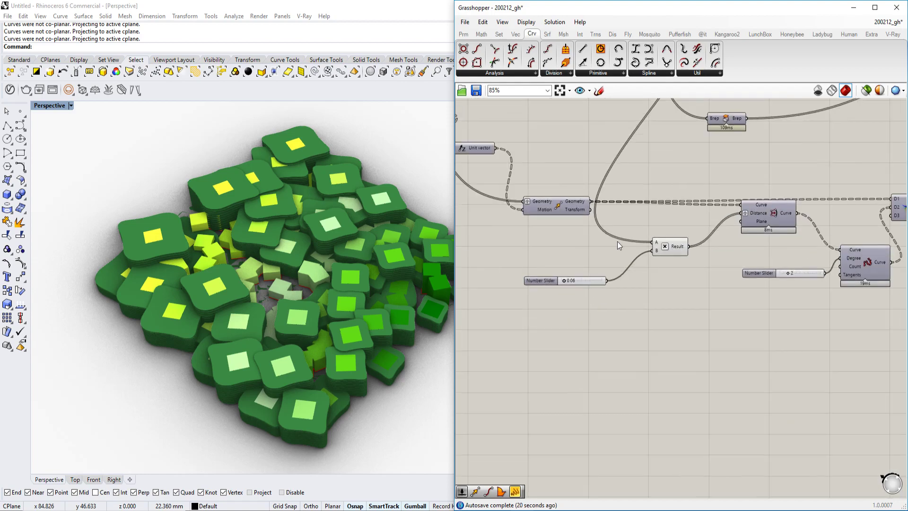
scroll(677, 359, "up", 3)
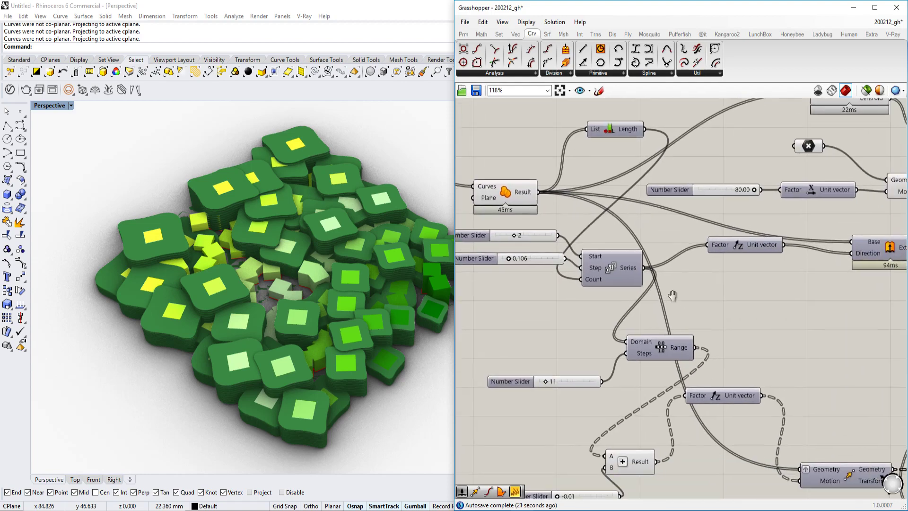
mouse_move(623, 265)
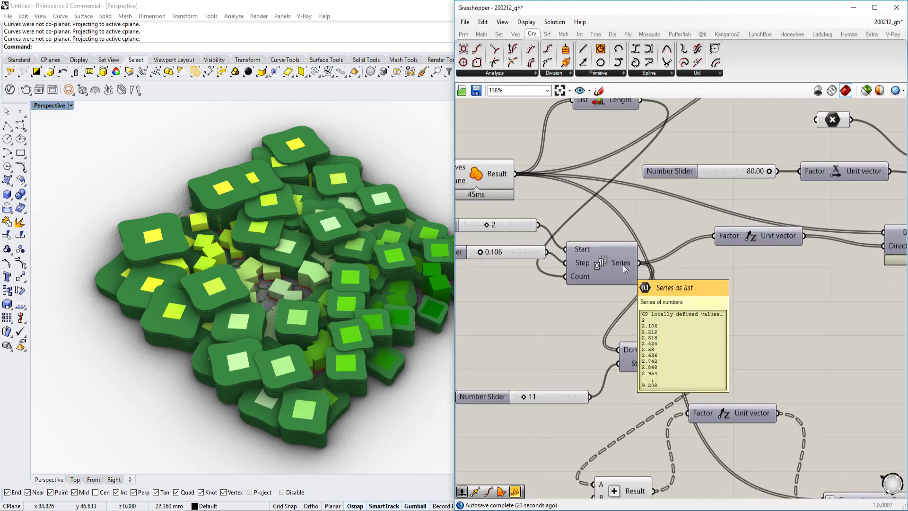
right_click_drag(734, 318, 704, 279)
right_click_drag(641, 320, 657, 289)
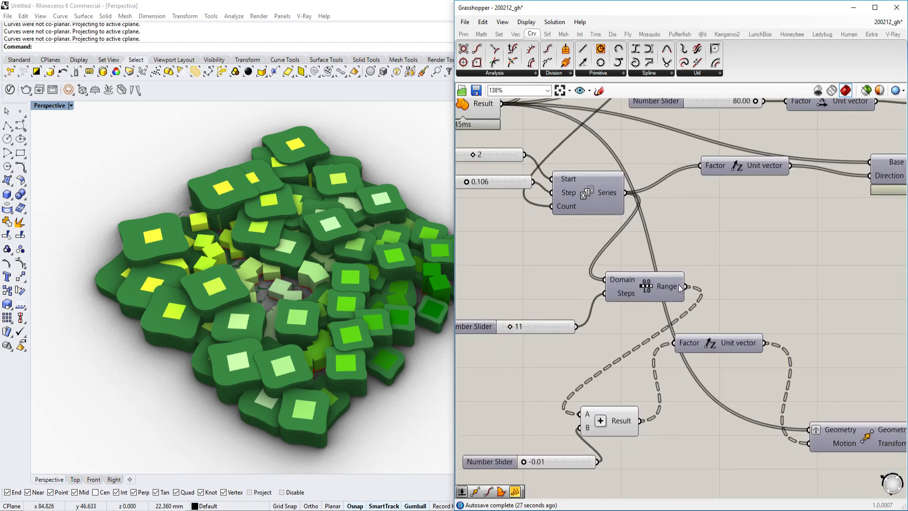
mouse_move(678, 285)
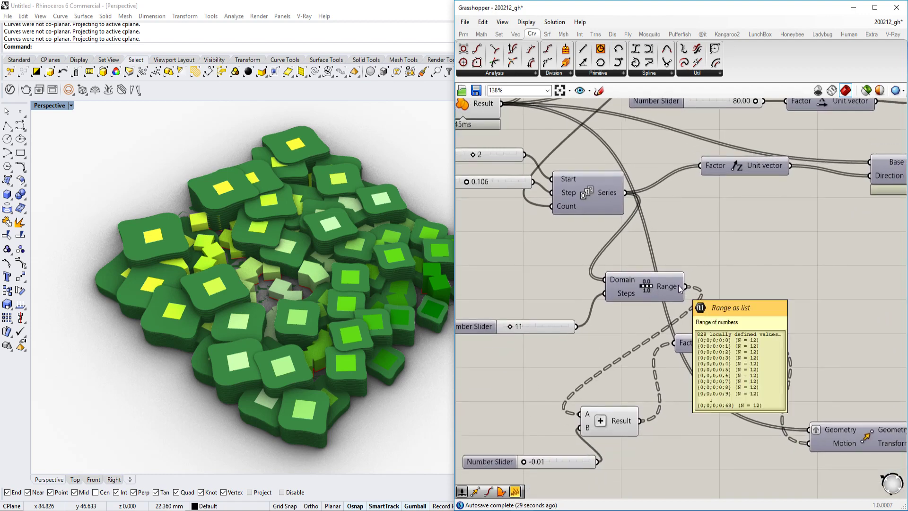
right_click_drag(679, 285, 701, 263)
scroll(696, 306, "down", 1)
right_click_drag(715, 312, 677, 300)
right_click_drag(786, 321, 717, 308)
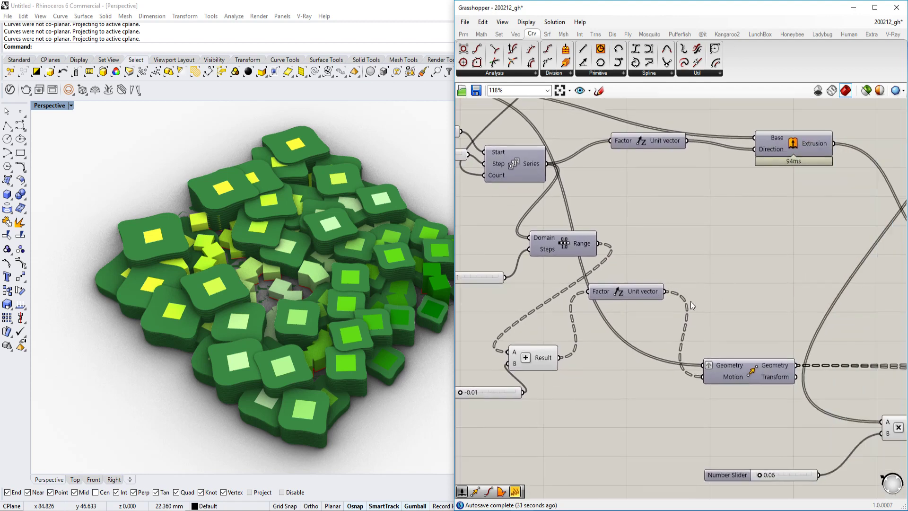
right_click_drag(845, 362, 680, 322)
right_click_drag(776, 325, 658, 300)
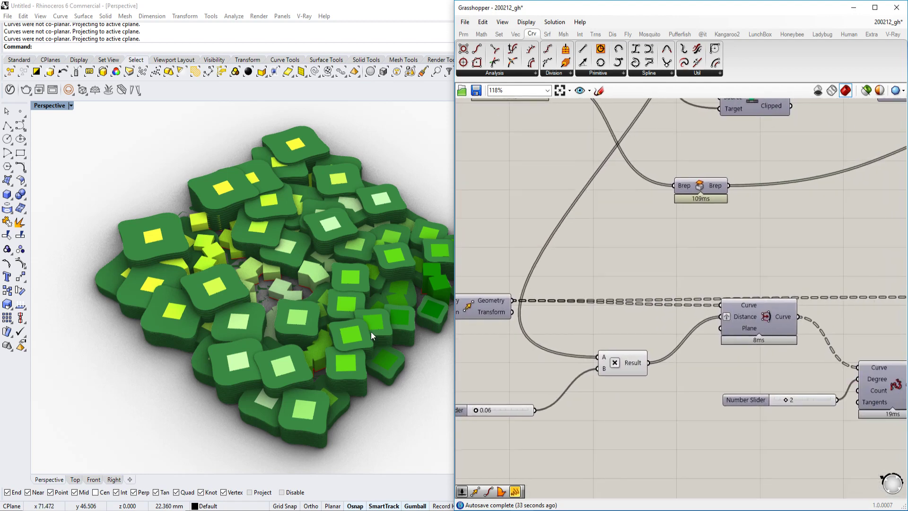
Examine the massing up close and trace the Move, Multiplication and 0.06 slider connections feeding the curve offset distance.
scroll(356, 356, "up", 4)
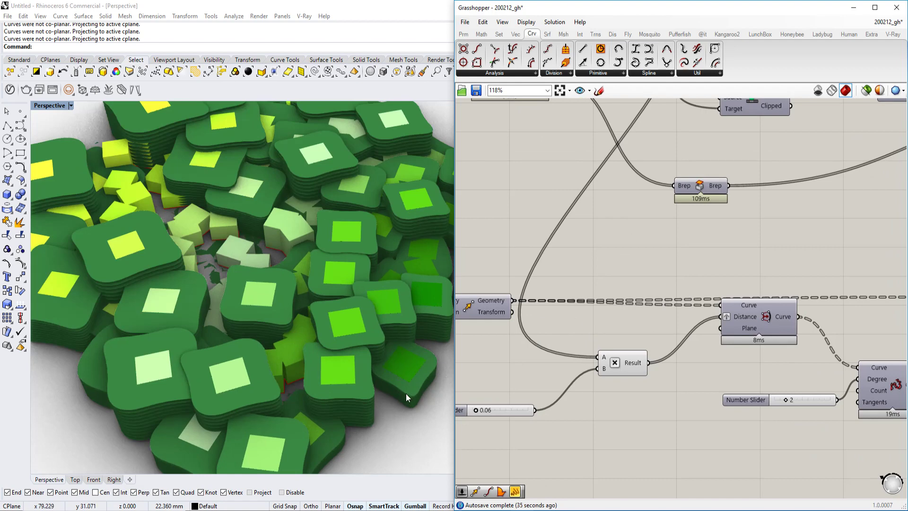
right_click_drag(799, 252, 598, 277)
scroll(704, 337, "down", 1)
right_click_drag(851, 365, 766, 381)
mouse_move(732, 324)
scroll(723, 346, "down", 3)
scroll(807, 381, "up", 2)
scroll(720, 355, "down", 3)
right_click_drag(631, 425, 672, 374)
scroll(672, 373, "up", 4)
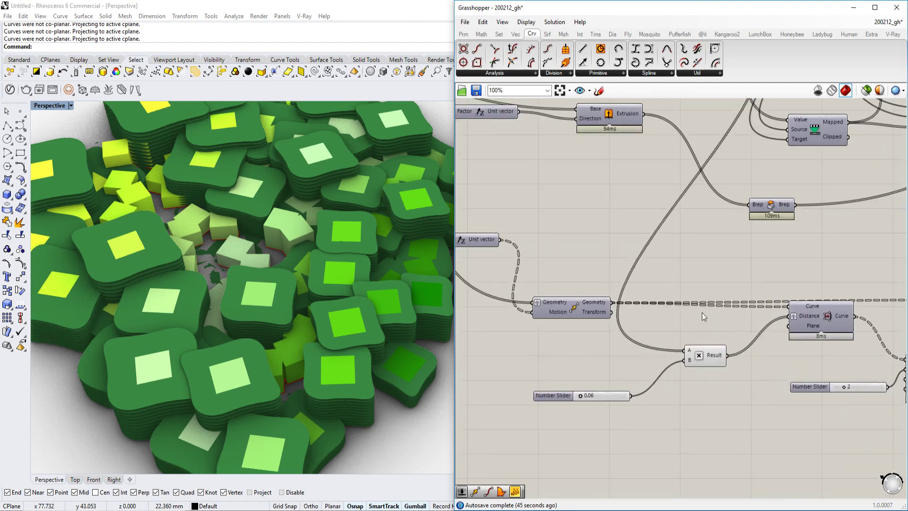
Select the attractor point parameter and trace its connections through Move, Unit X and Distance back to the number slider.
right_click_drag(668, 221, 671, 429)
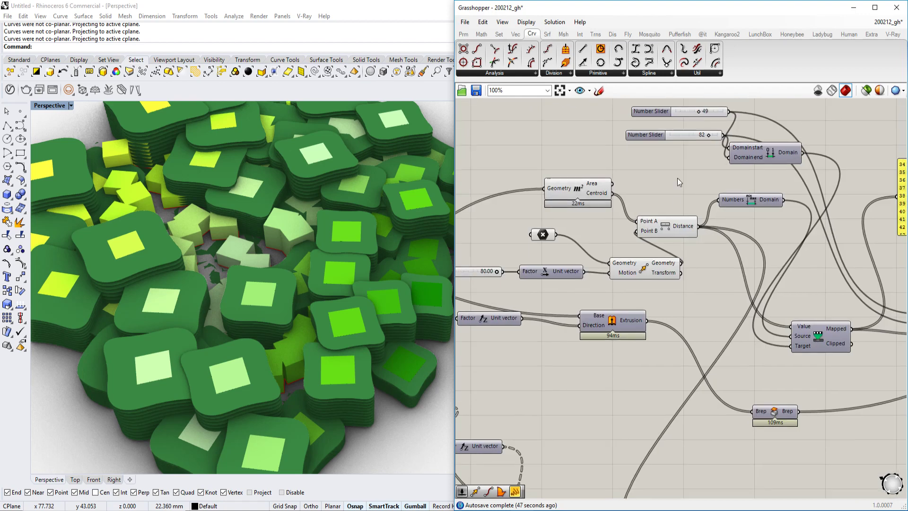
left_click(544, 235)
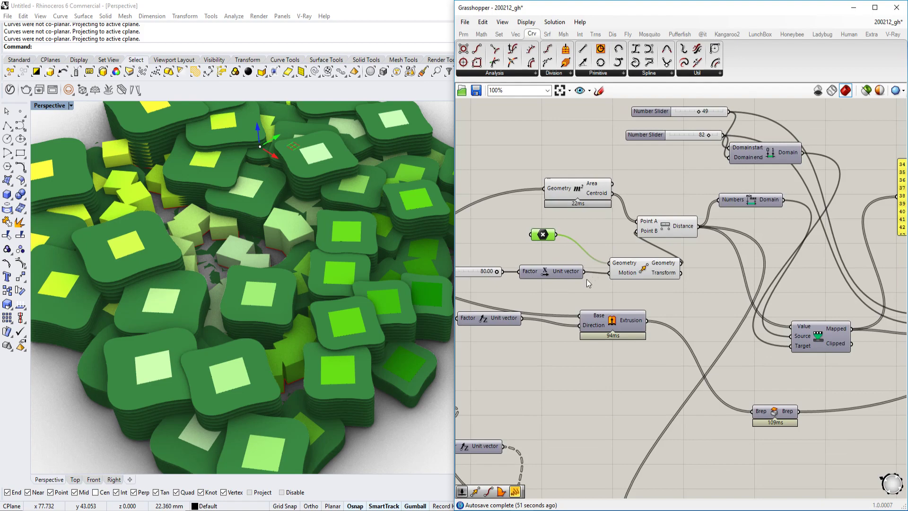
scroll(589, 315, "down", 2)
right_click_drag(476, 295, 568, 287)
scroll(627, 291, "up", 4)
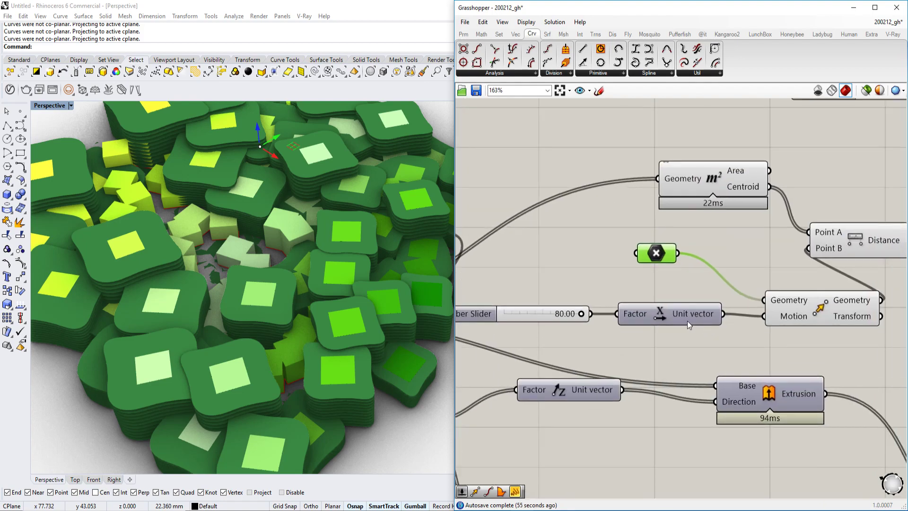
mouse_move(665, 301)
right_mouse_down()
mouse_move(697, 303)
mouse_move(668, 317)
right_mouse_up()
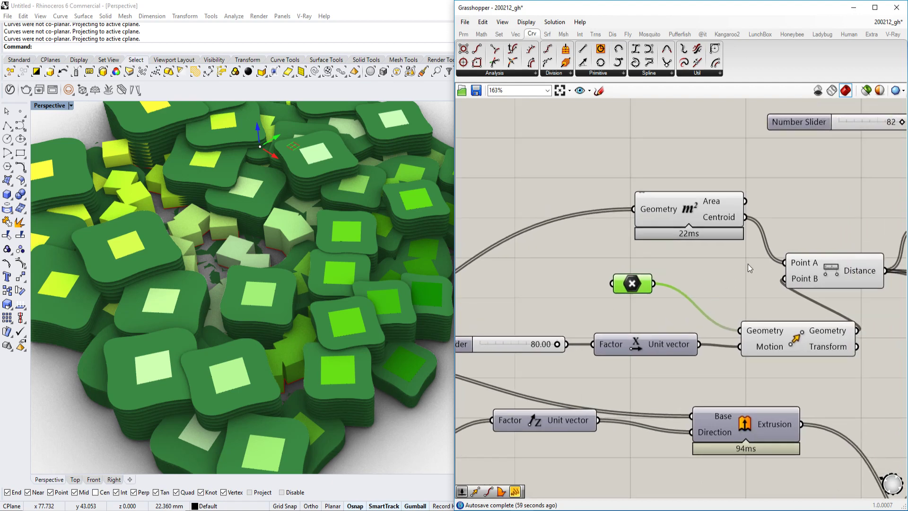
right_click_drag(730, 298, 800, 312)
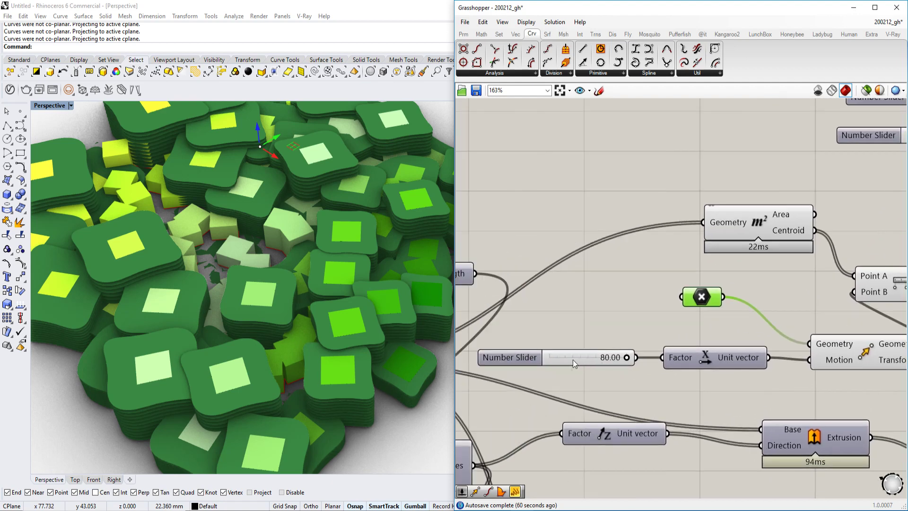
Check the available options of the number slider feeding Unit X, dismiss them and deselect the point, and view the whole massing in Rhino.
right_click(521, 356)
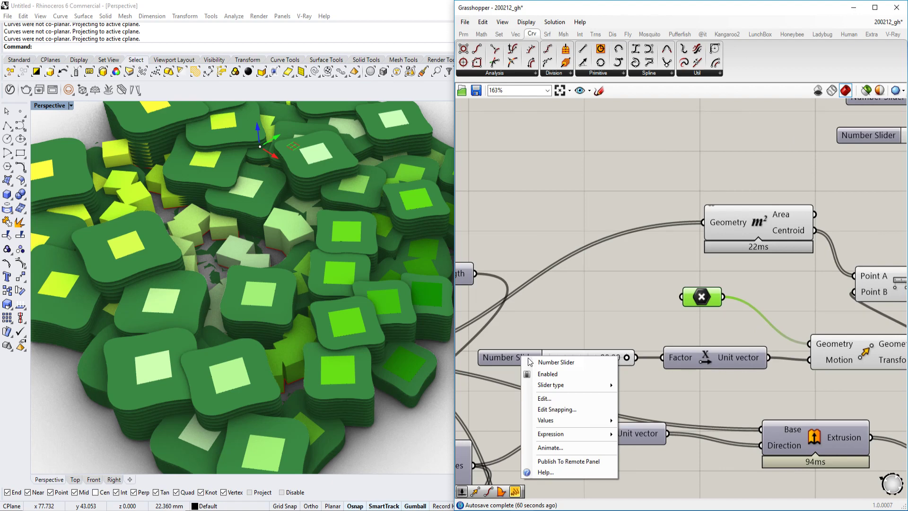
left_click(633, 287)
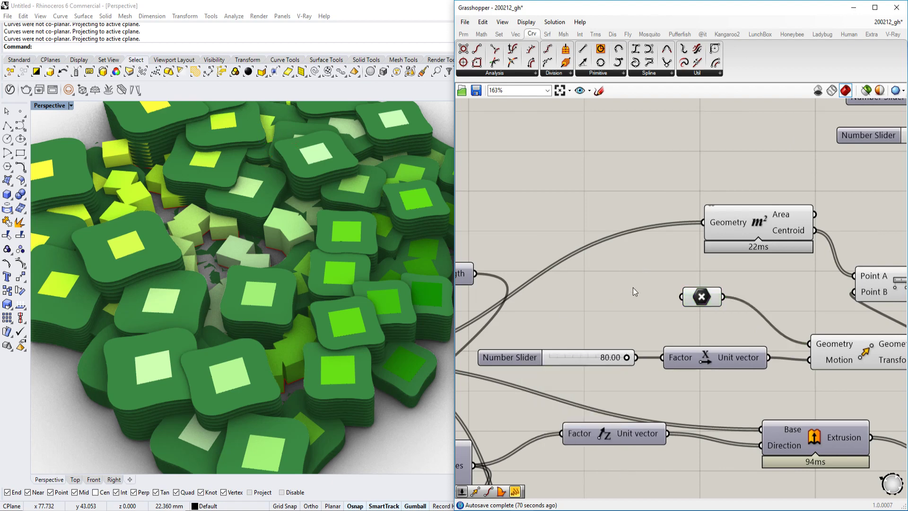
scroll(319, 319, "down", 5)
mouse_move(319, 319)
right_mouse_down()
mouse_move(339, 291)
mouse_move(353, 310)
mouse_move(336, 331)
mouse_move(333, 322)
right_mouse_up()
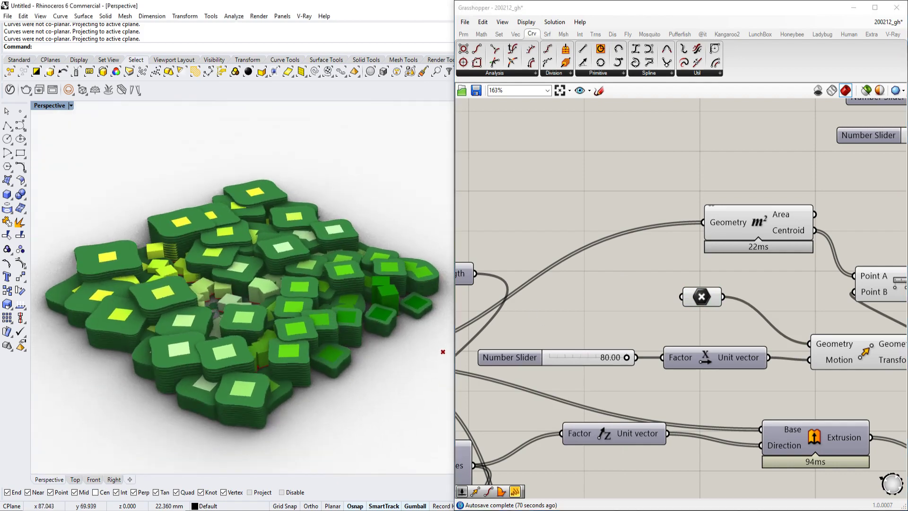